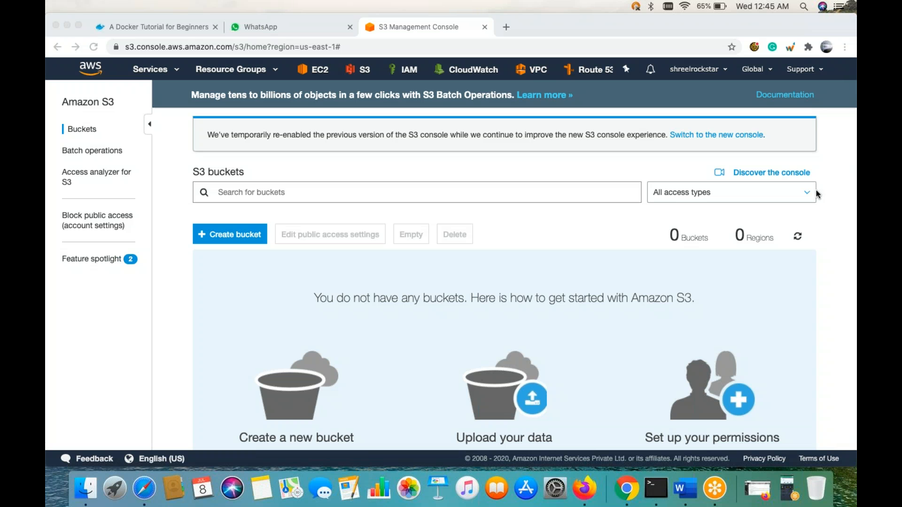
Step: Check the AWS region list for whether S3 needs a region selected
{"action": "left_click", "coordinate": [842, 275]}
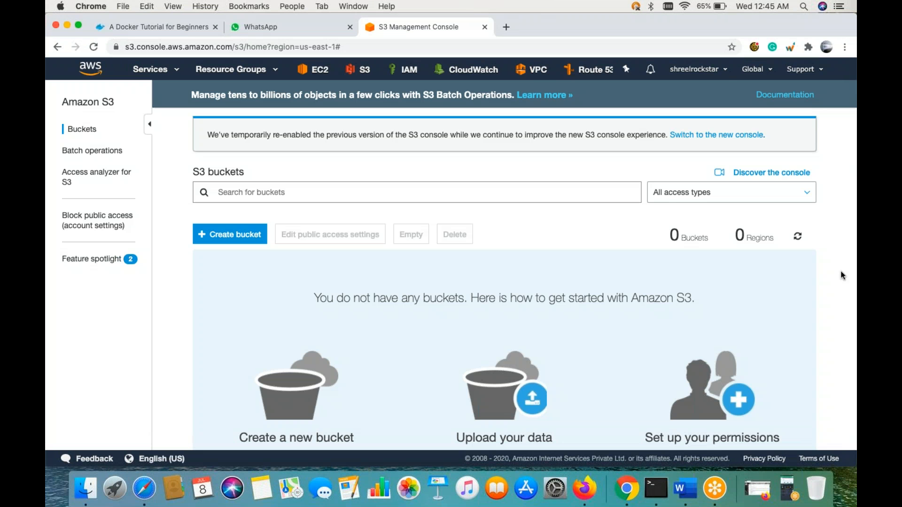
{"action": "left_click", "coordinate": [753, 69]}
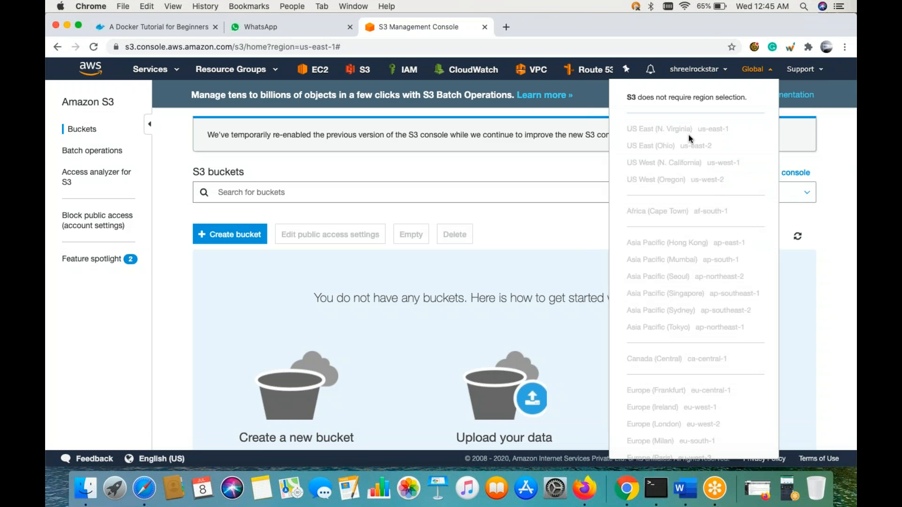
{"action": "scroll", "coordinate": [701, 277], "scroll_direction": "down", "scroll_amount": 4}
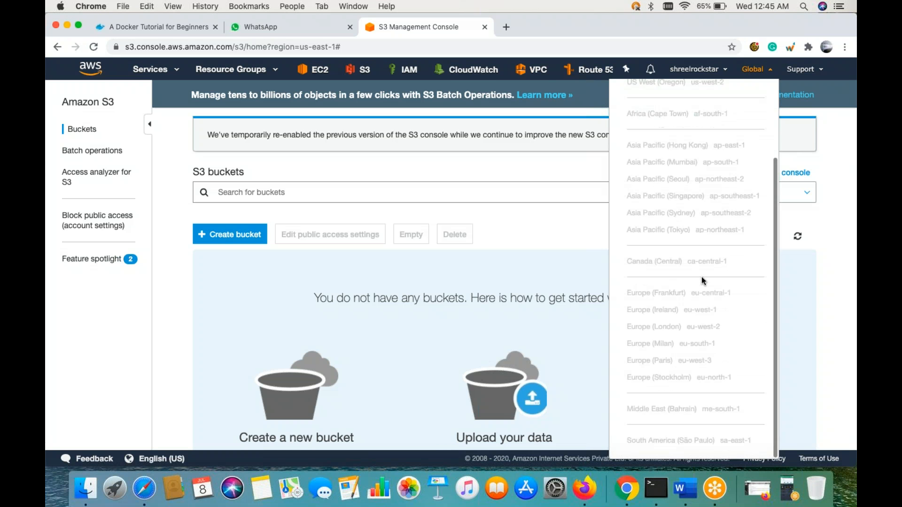
{"action": "left_click", "coordinate": [819, 248]}
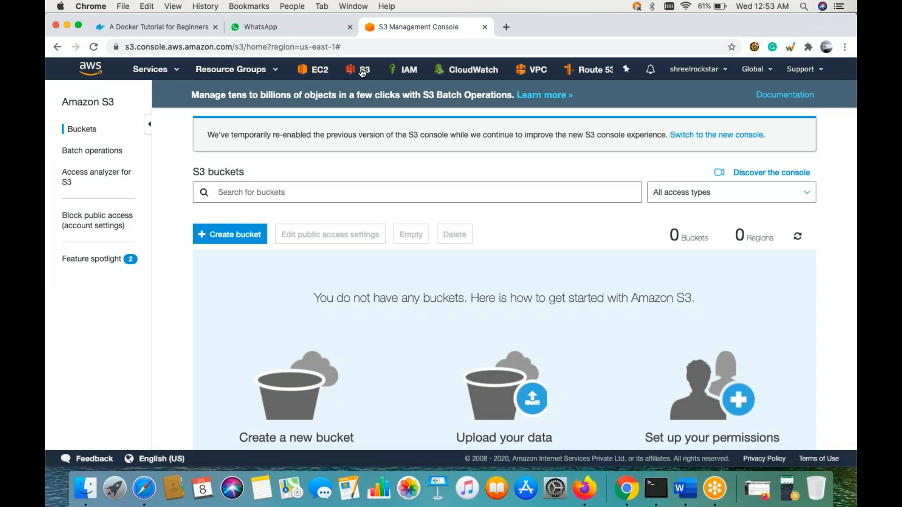
Step: Open the S3 storage service and start creating a new bucket
{"action": "left_click", "coordinate": [171, 71]}
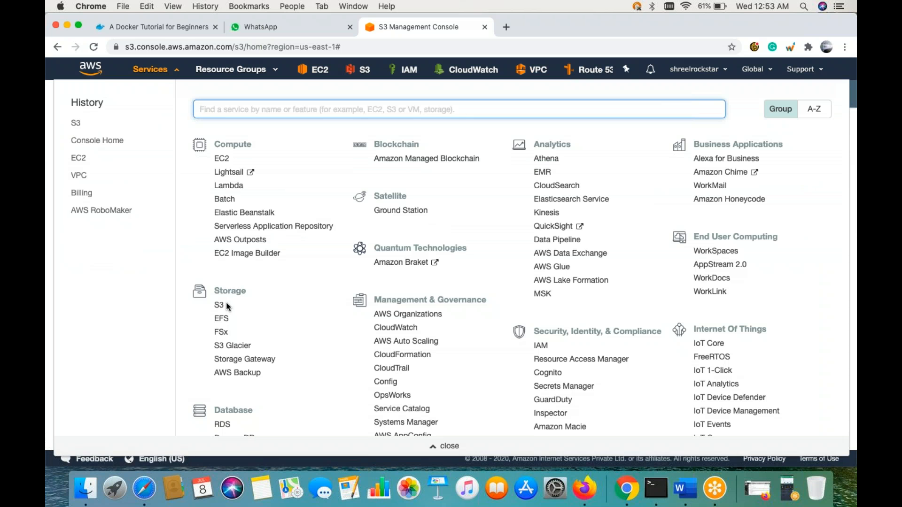
{"action": "left_click", "coordinate": [219, 307]}
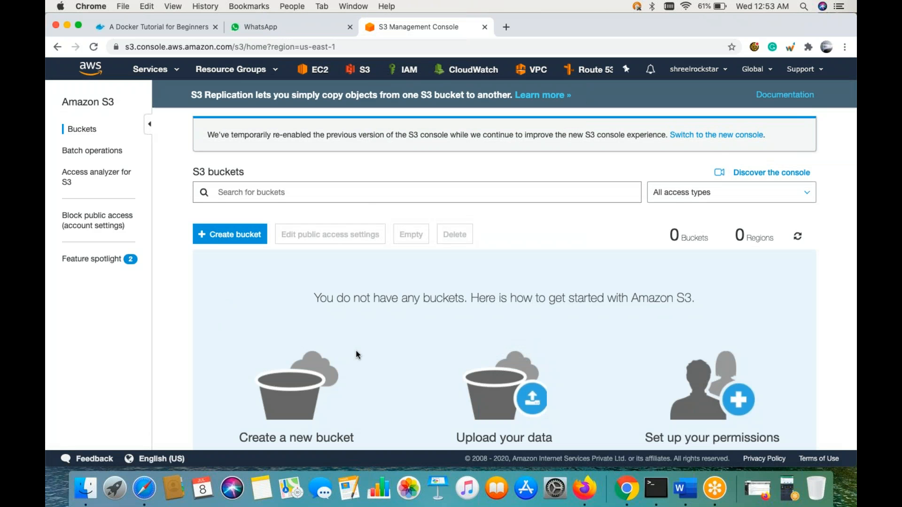
{"action": "scroll", "coordinate": [356, 355], "scroll_direction": "down", "scroll_amount": 2}
{"action": "left_click", "coordinate": [226, 185]}
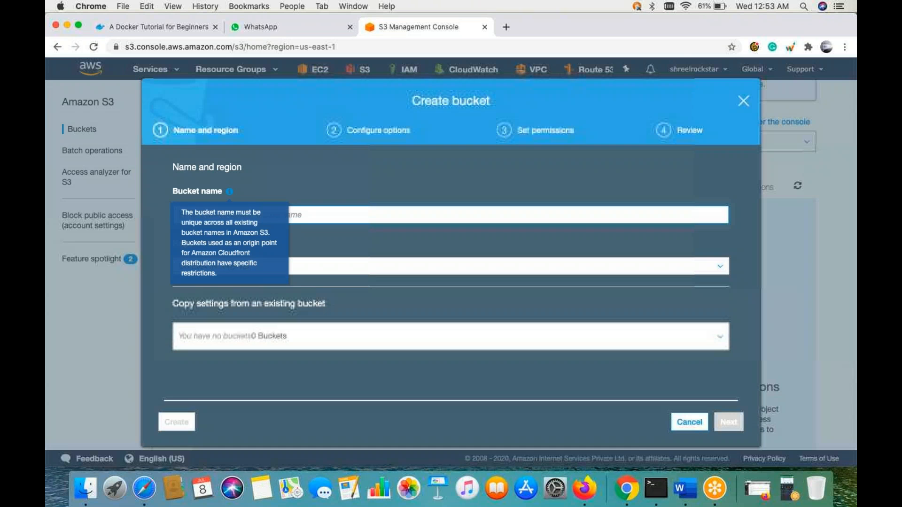
{"action": "left_click", "coordinate": [313, 217]}
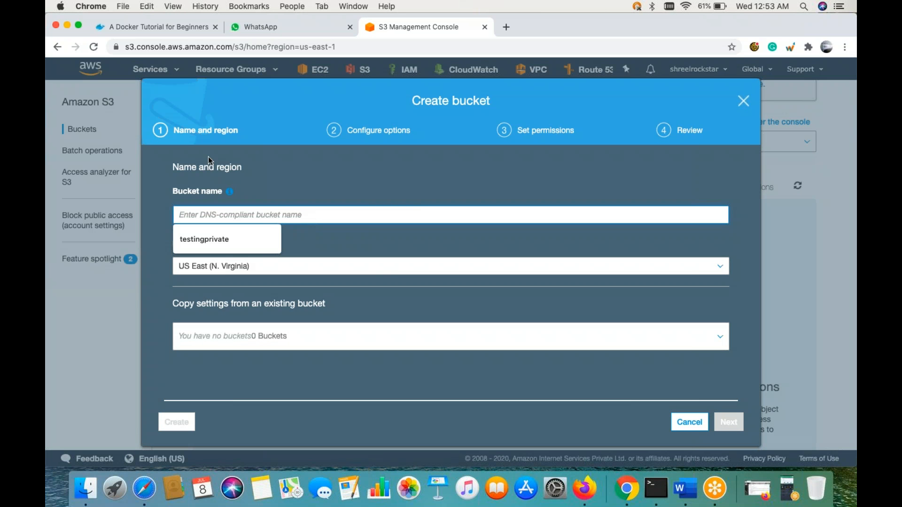
{"action": "left_click", "coordinate": [227, 240]}
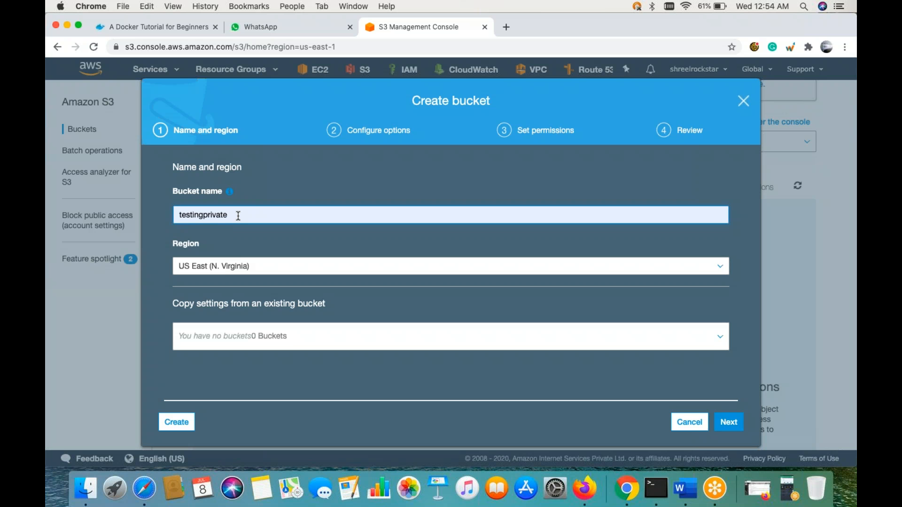
{"action": "key", "text": "BackSpace"}
{"action": "key", "text": "BackSpace"}
{"action": "key", "text": "BackSpace"}
{"action": "key", "text": "BackSpace"}
{"action": "key", "text": "BackSpace"}
{"action": "key", "text": "BackSpace"}
{"action": "key", "text": "BackSpace"}
{"action": "key", "text": "BackSpace"}
{"action": "key", "text": "BackSpace"}
{"action": "key", "text": "BackSpace"}
{"action": "key", "text": "BackSpace"}
{"action": "key", "text": "BackSpace"}
{"action": "key", "text": "BackSpace"}
{"action": "key", "text": "BackSpace"}
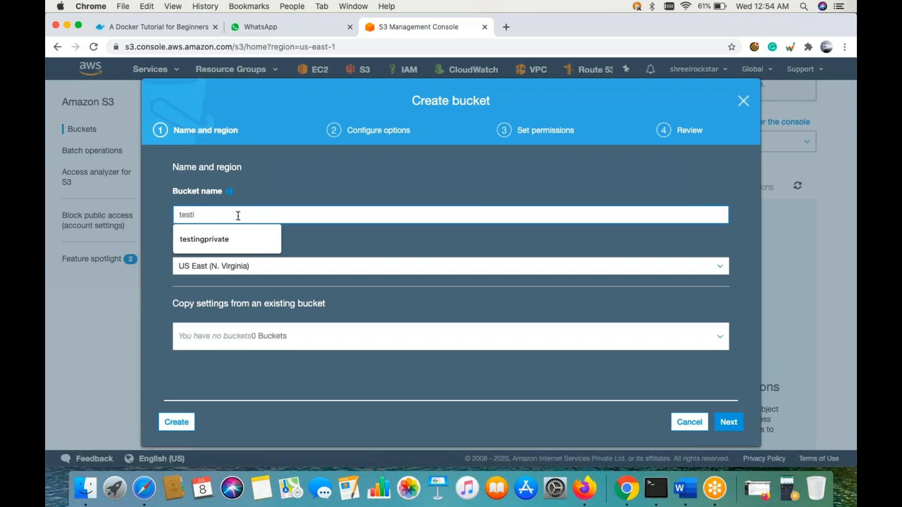
{"action": "type", "text": "pri"}
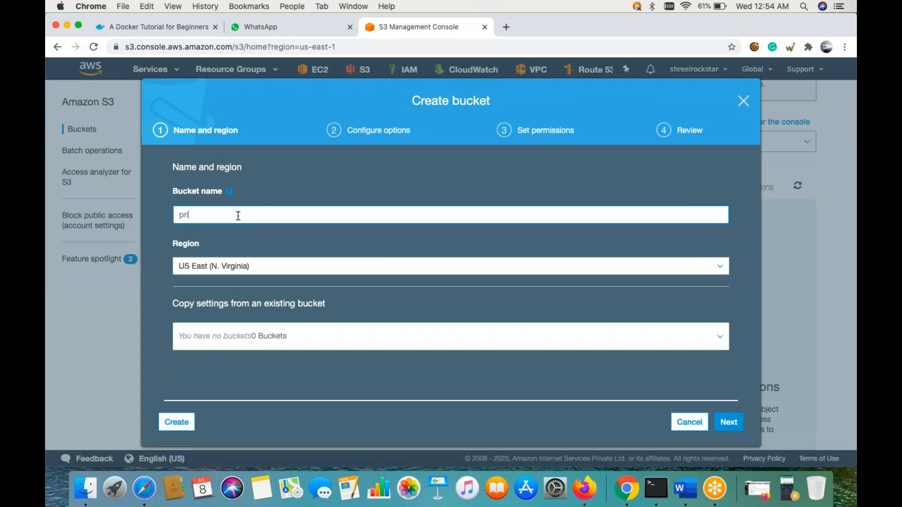
{"action": "key", "text": "BackSpace"}
{"action": "key", "text": "BackSpace"}
Step: Name the new bucket lab999
{"action": "type", "text": "lab"}
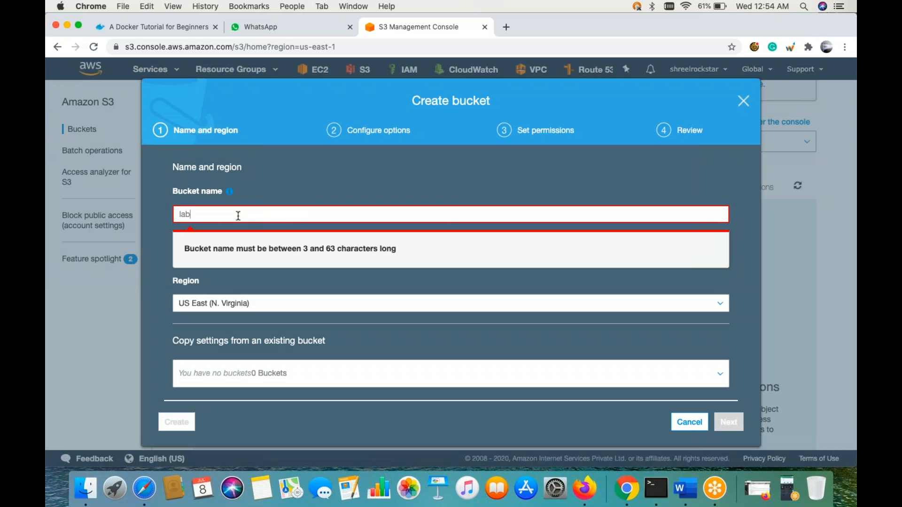
{"action": "type", "text": "999"}
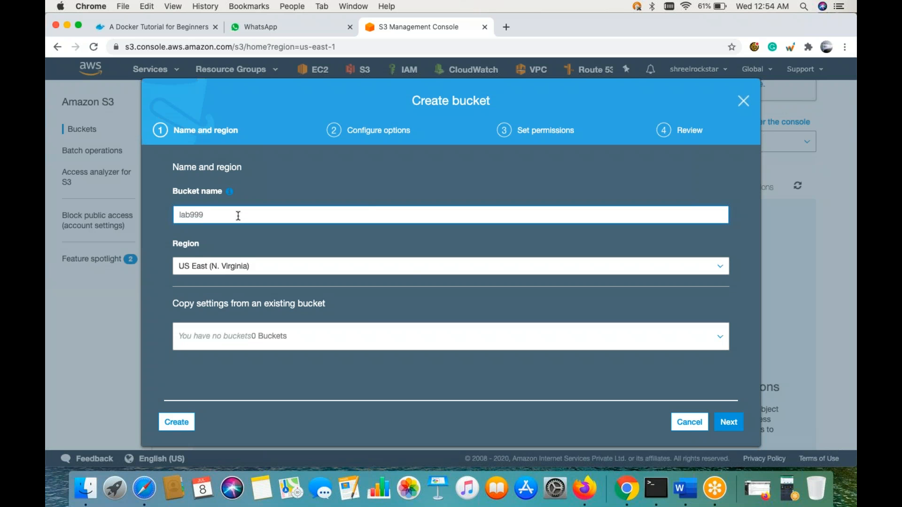
{"action": "type", "text": "private"}
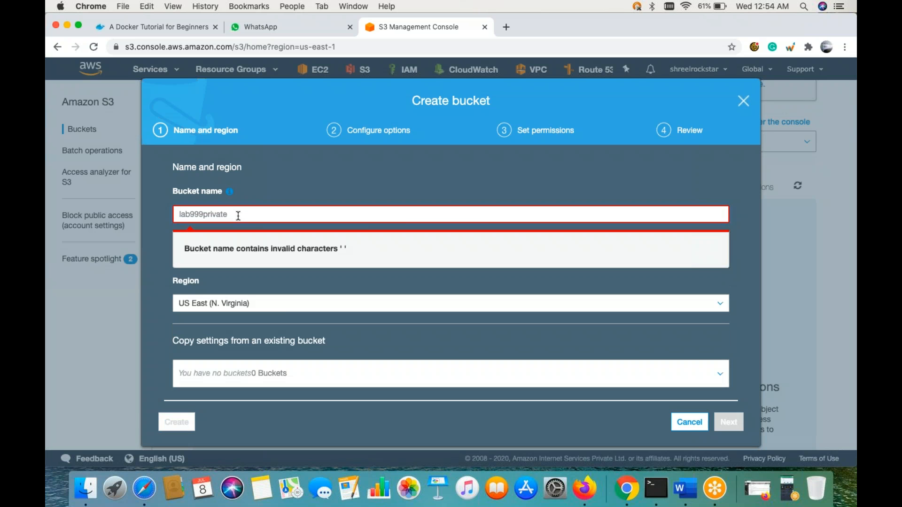
{"action": "key", "text": "BackSpace"}
{"action": "key", "text": "BackSpace"}
{"action": "key", "text": "BackSpace"}
{"action": "key", "text": "BackSpace"}
{"action": "key", "text": "BackSpace"}
{"action": "key", "text": "BackSpace"}
{"action": "key", "text": "BackSpace"}
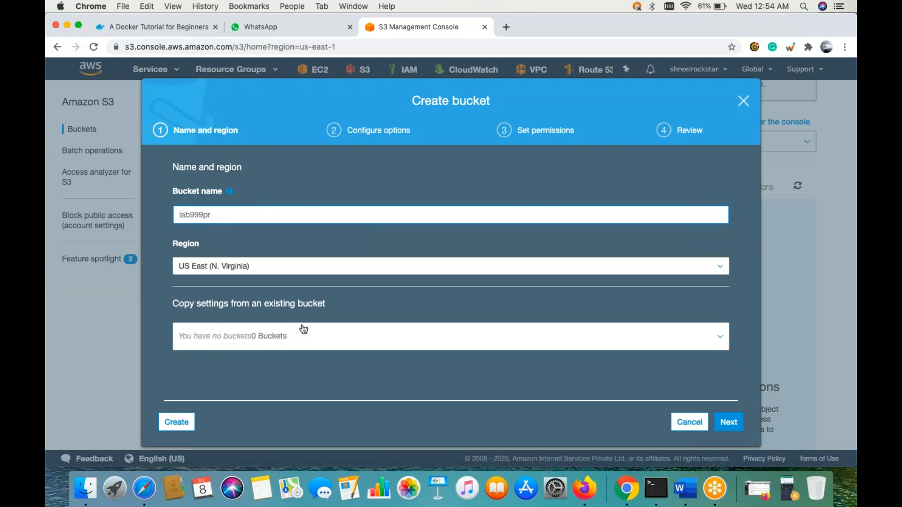
{"action": "left_click", "coordinate": [273, 242]}
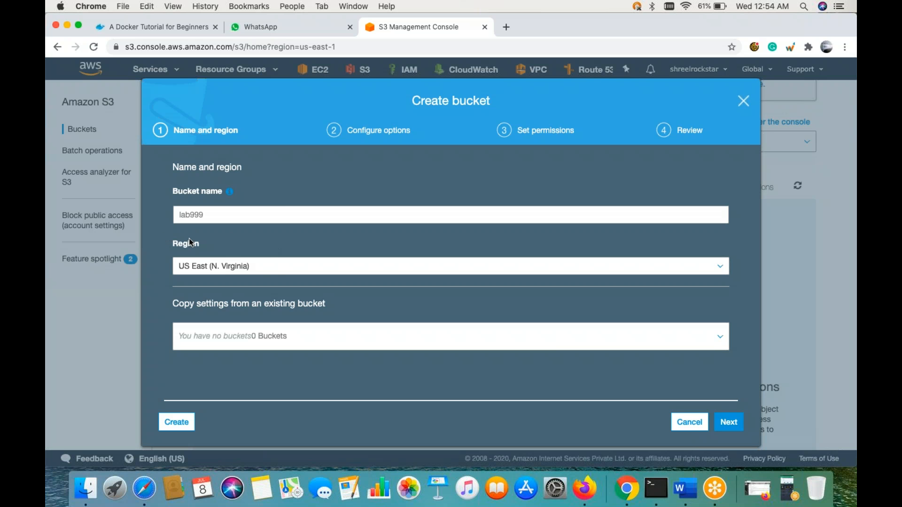
Step: Examine the full list of regions offered for the new bucket, keeping US East (N. Virginia) selected
{"action": "left_click", "coordinate": [266, 267]}
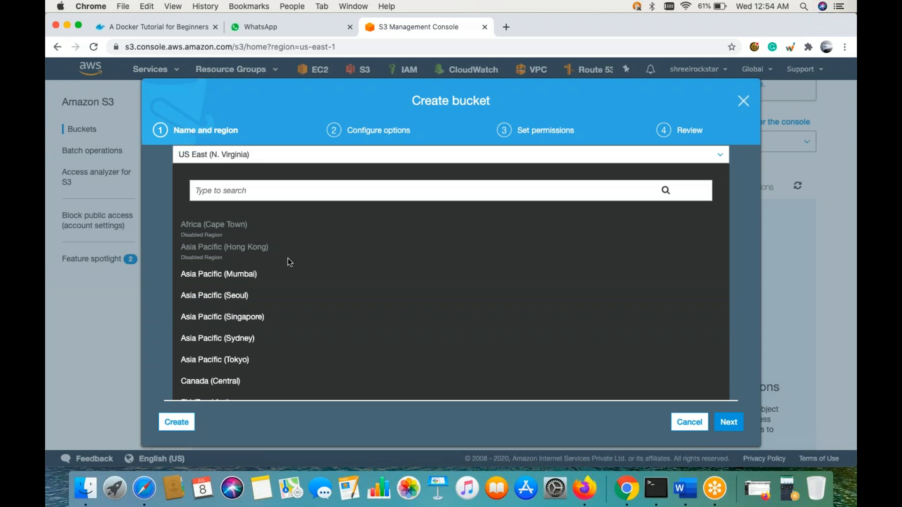
{"action": "scroll", "coordinate": [282, 299], "scroll_direction": "down", "scroll_amount": 3}
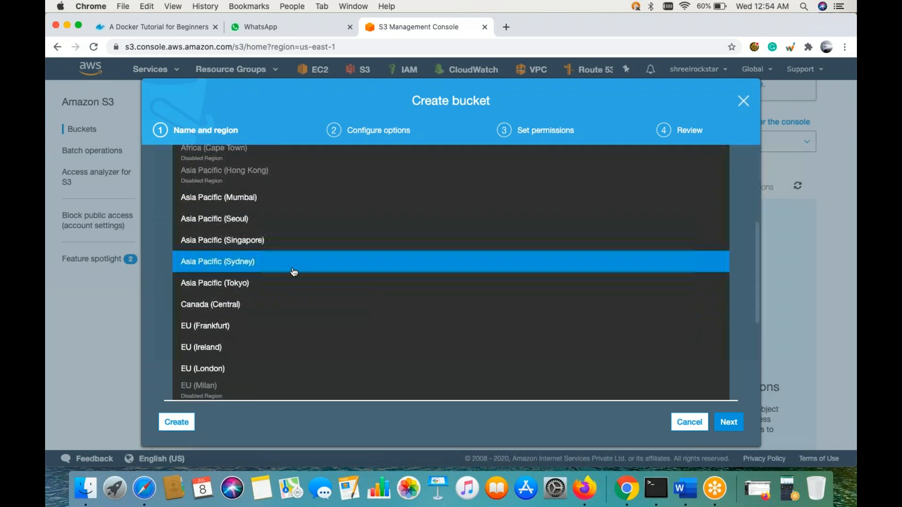
{"action": "scroll", "coordinate": [294, 272], "scroll_direction": "down", "scroll_amount": 1}
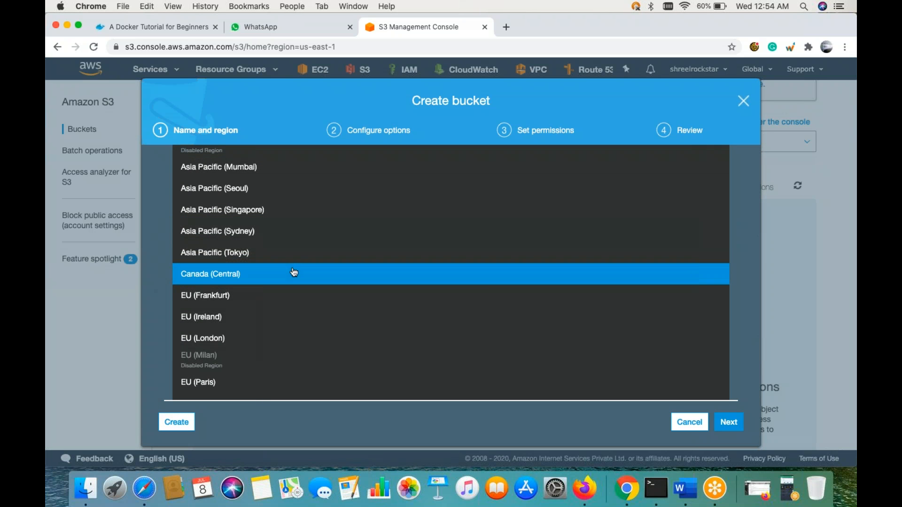
{"action": "scroll", "coordinate": [296, 323], "scroll_direction": "down", "scroll_amount": 4}
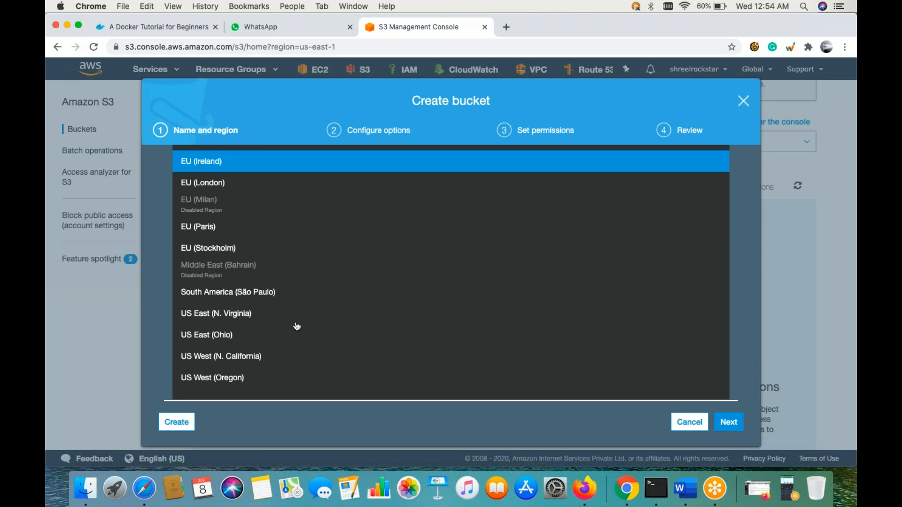
{"action": "scroll", "coordinate": [296, 326], "scroll_direction": "up", "scroll_amount": 10}
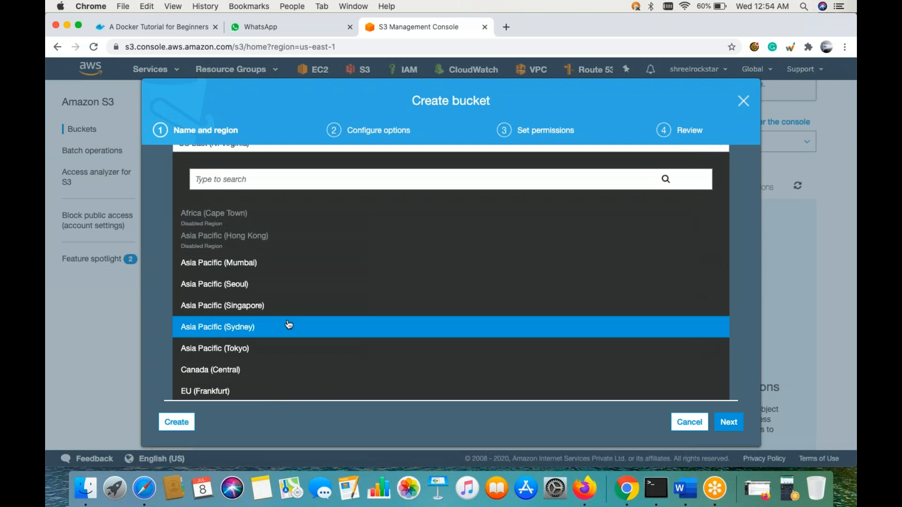
{"action": "scroll", "coordinate": [289, 324], "scroll_direction": "up", "scroll_amount": 3}
{"action": "scroll", "coordinate": [389, 342], "scroll_direction": "down", "scroll_amount": 5}
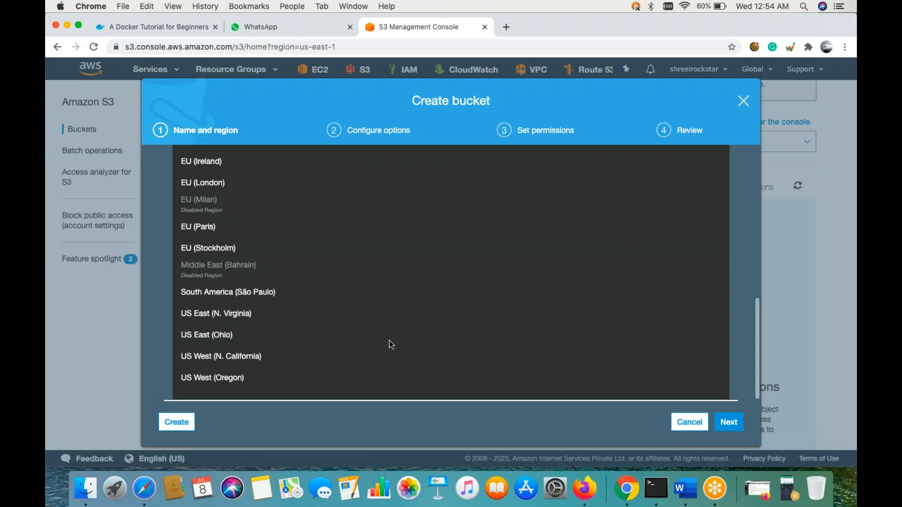
{"action": "left_click", "coordinate": [729, 422]}
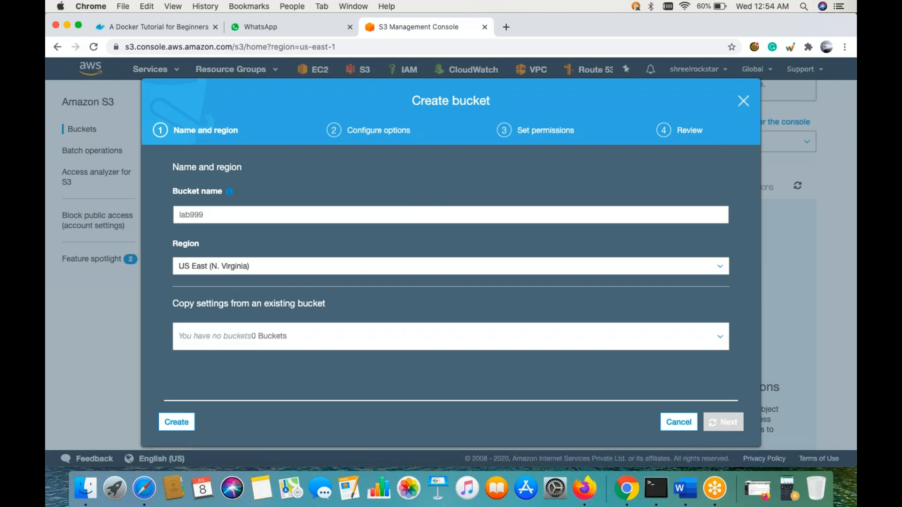
{"action": "left_click", "coordinate": [680, 423]}
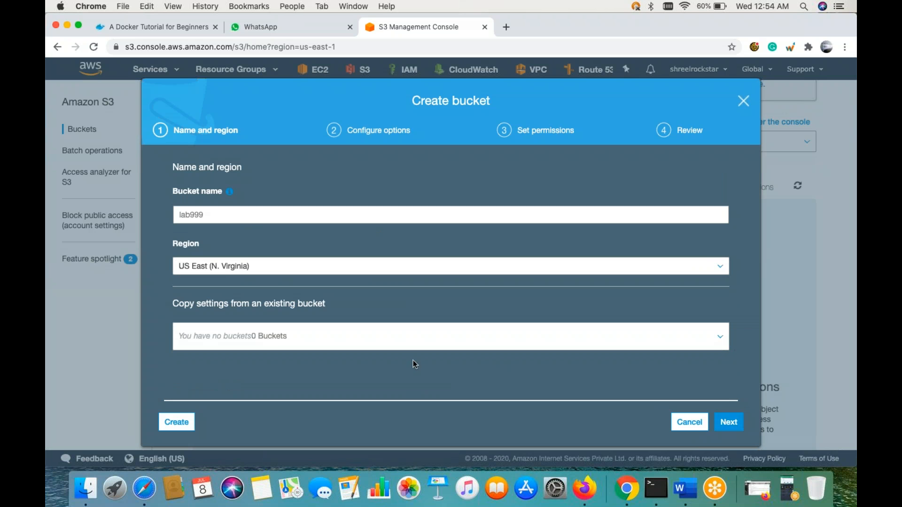
Step: Check which existing buckets are available to copy settings from, without choosing one
{"action": "left_click", "coordinate": [268, 337]}
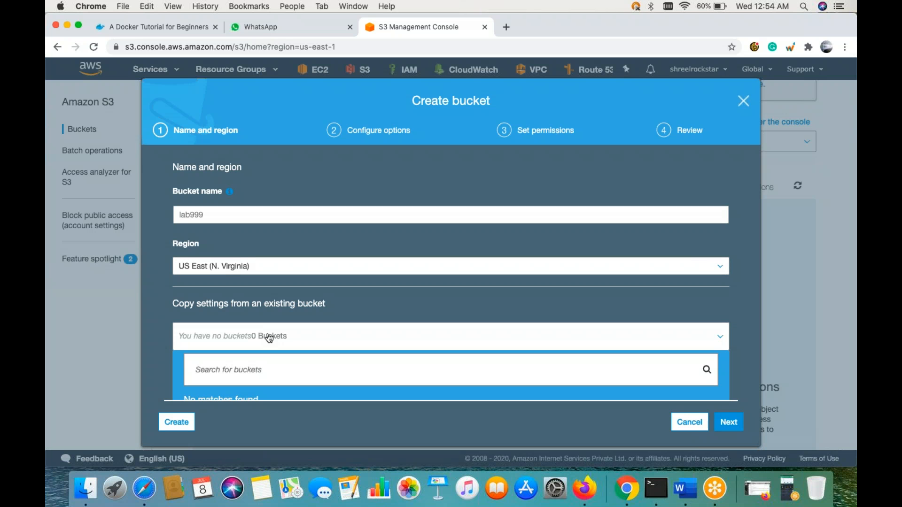
{"action": "scroll", "coordinate": [270, 338], "scroll_direction": "down", "scroll_amount": 1}
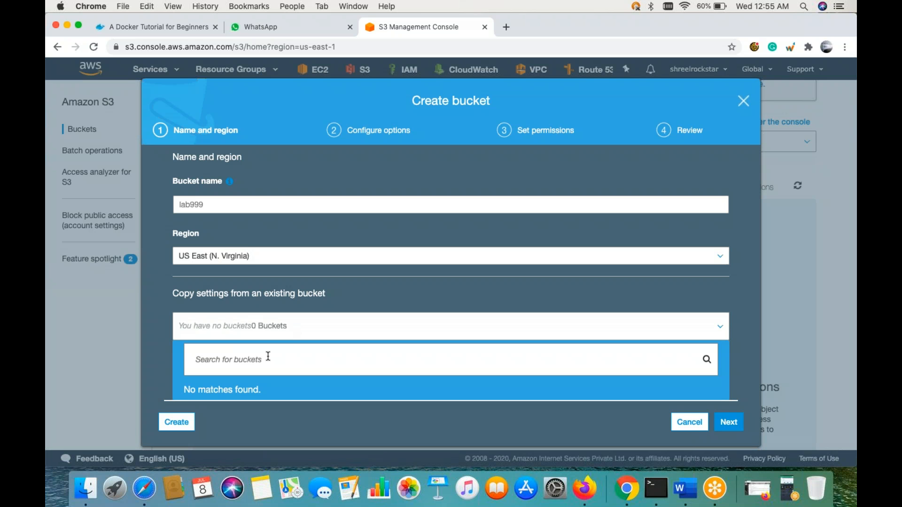
{"action": "left_click", "coordinate": [311, 290]}
{"action": "double_click", "coordinate": [311, 303]}
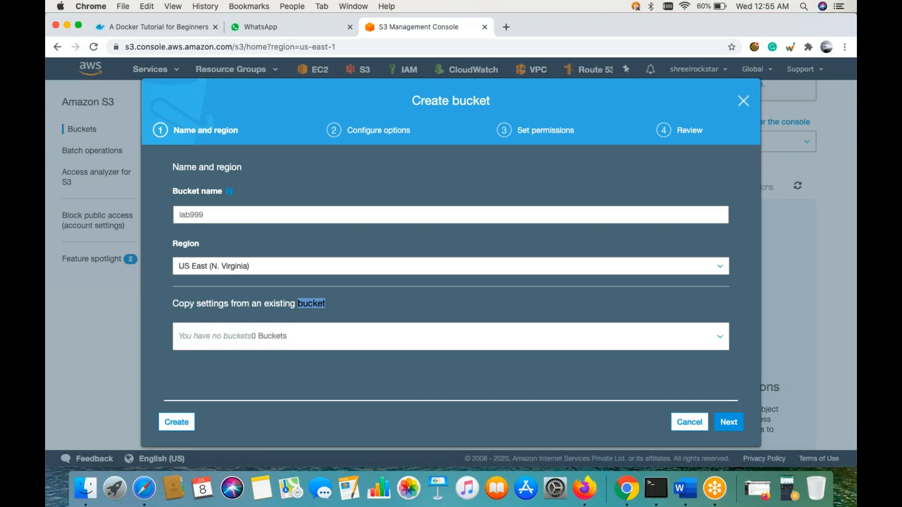
{"action": "left_click", "coordinate": [312, 304]}
{"action": "left_click_drag", "start_coordinate": [201, 304], "coordinate": [334, 306]}
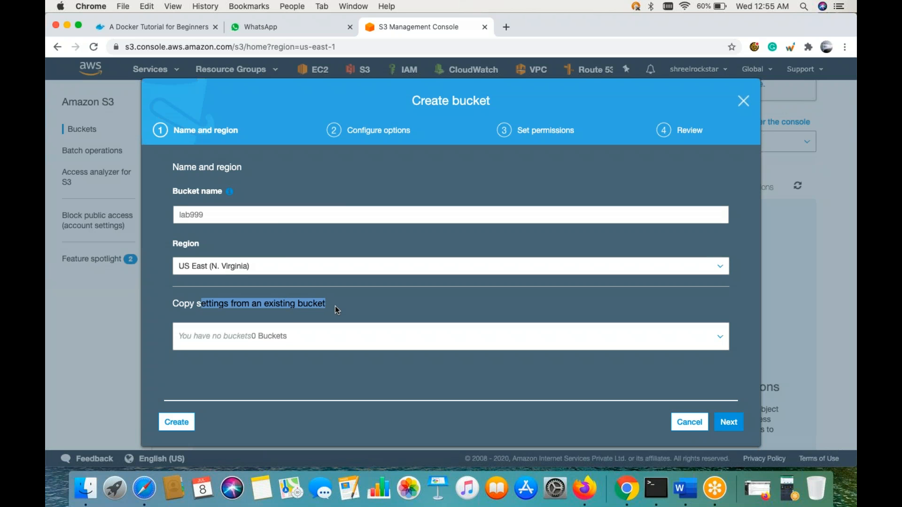
{"action": "left_click", "coordinate": [334, 306]}
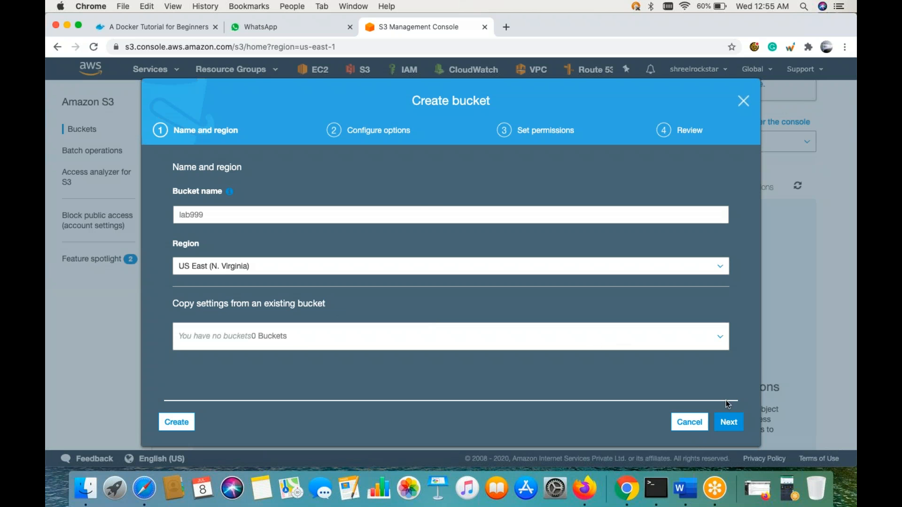
Step: Continue to the bucket's configuration options and enable versioning to keep all versions of an object
{"action": "left_click", "coordinate": [730, 423]}
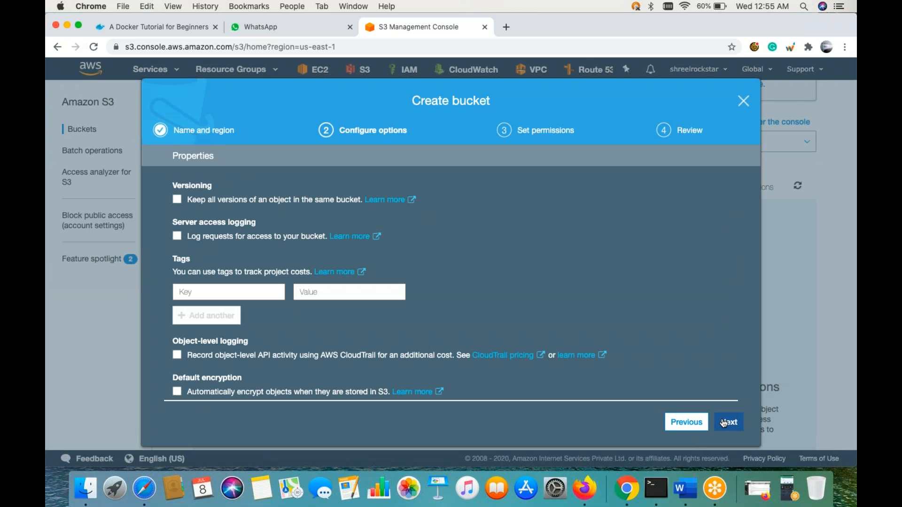
{"action": "scroll", "coordinate": [554, 279], "scroll_direction": "down", "scroll_amount": 2}
{"action": "scroll", "coordinate": [554, 278], "scroll_direction": "up", "scroll_amount": 2}
{"action": "left_click", "coordinate": [263, 203]}
{"action": "scroll", "coordinate": [523, 324], "scroll_direction": "down", "scroll_amount": 2}
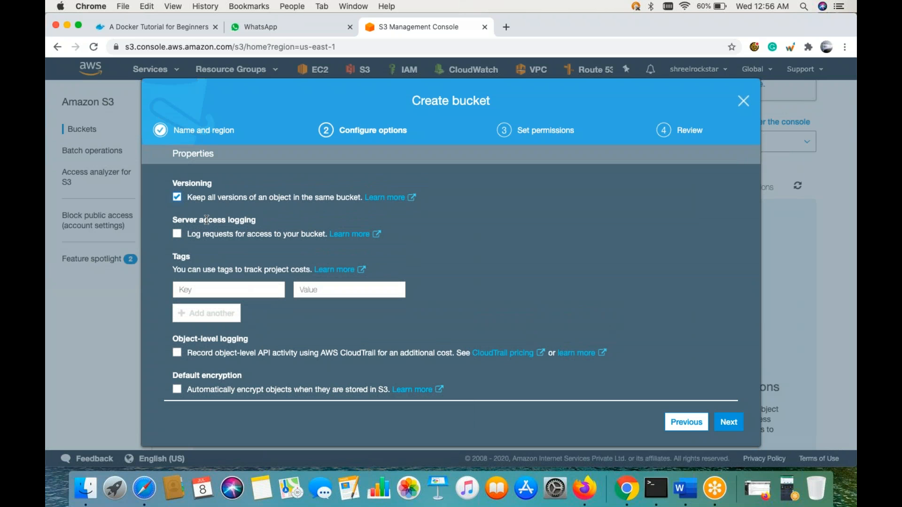
{"action": "left_click", "coordinate": [220, 235]}
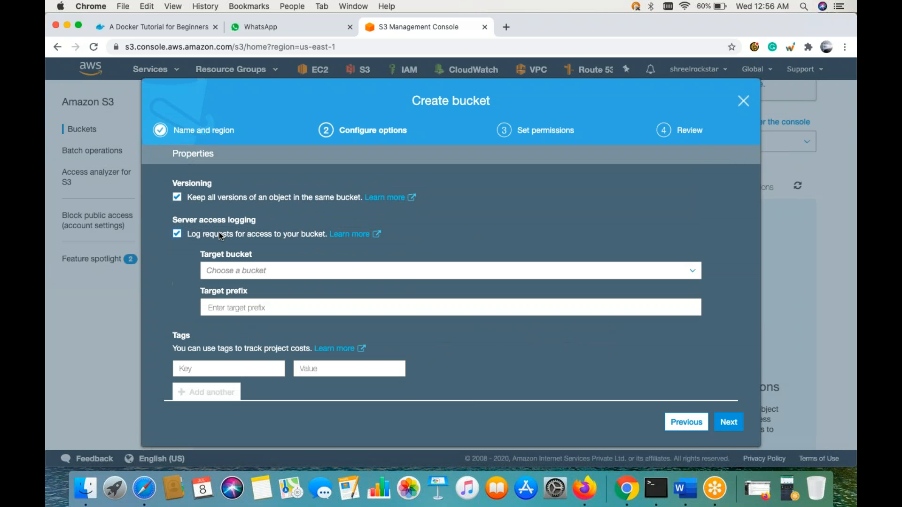
{"action": "left_click", "coordinate": [177, 233]}
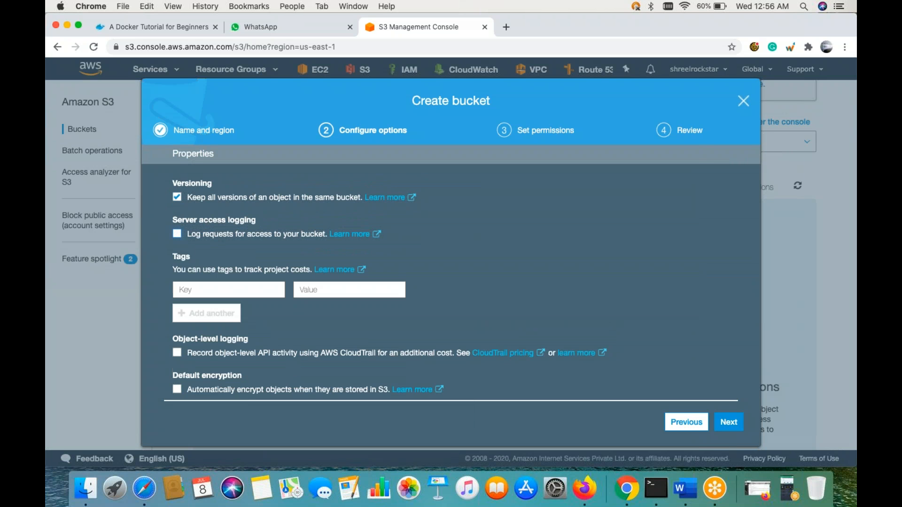
{"action": "left_click", "coordinate": [178, 234]}
{"action": "left_click", "coordinate": [177, 233]}
Step: Turn on server access logging for the new bucket and choose lab999 as the target bucket
{"action": "left_click", "coordinate": [177, 235]}
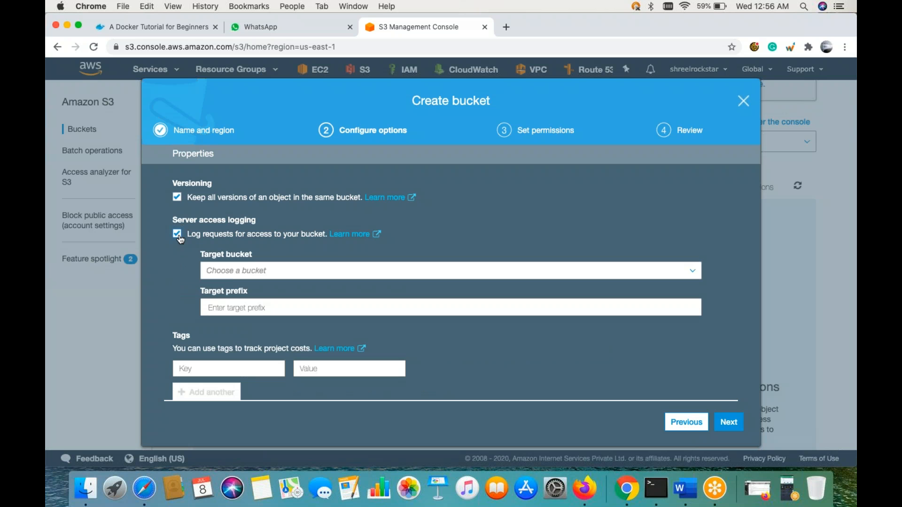
{"action": "left_click", "coordinate": [231, 272]}
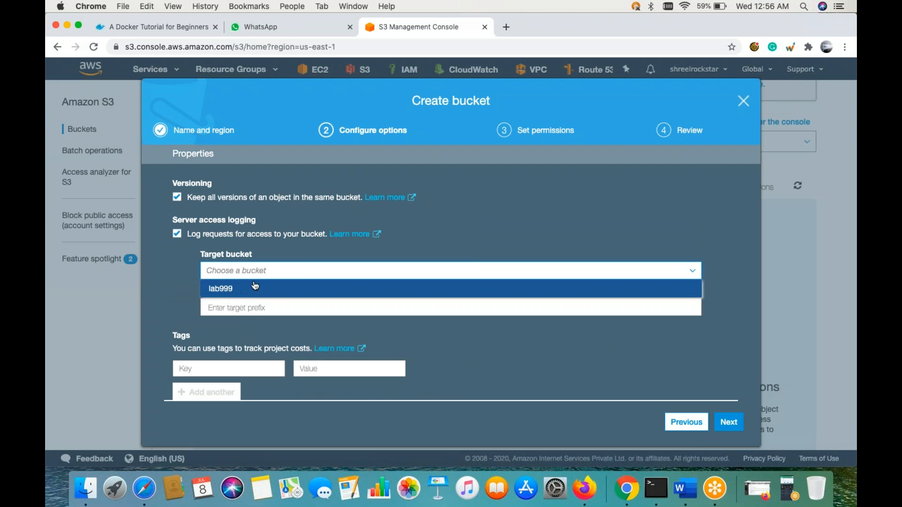
{"action": "left_click", "coordinate": [318, 247]}
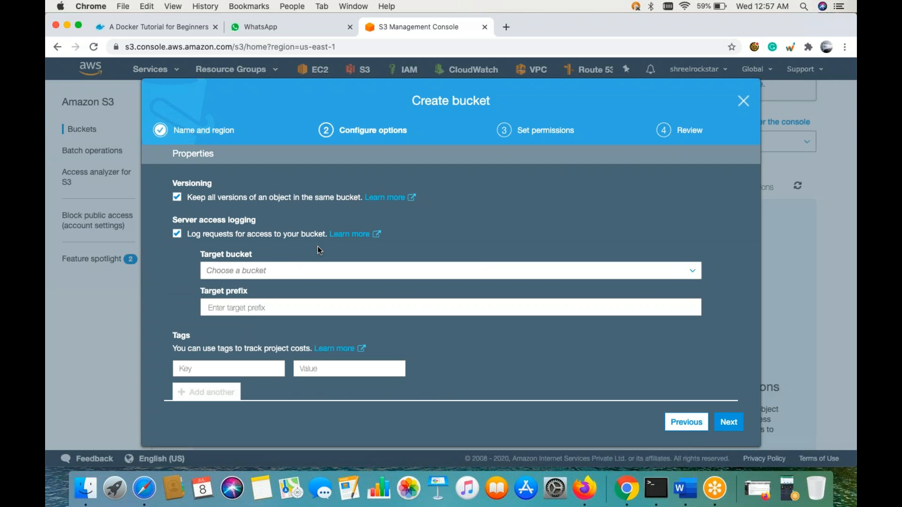
{"action": "left_click", "coordinate": [277, 275]}
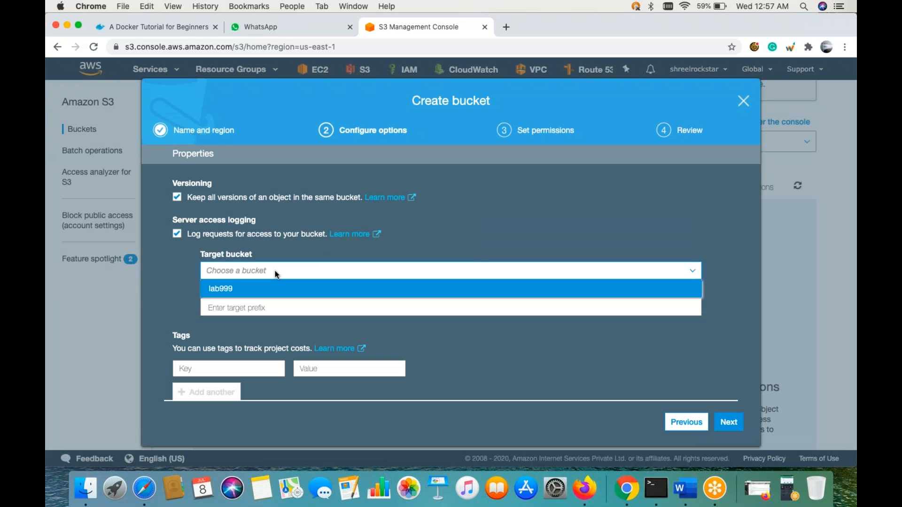
{"action": "left_click", "coordinate": [276, 248]}
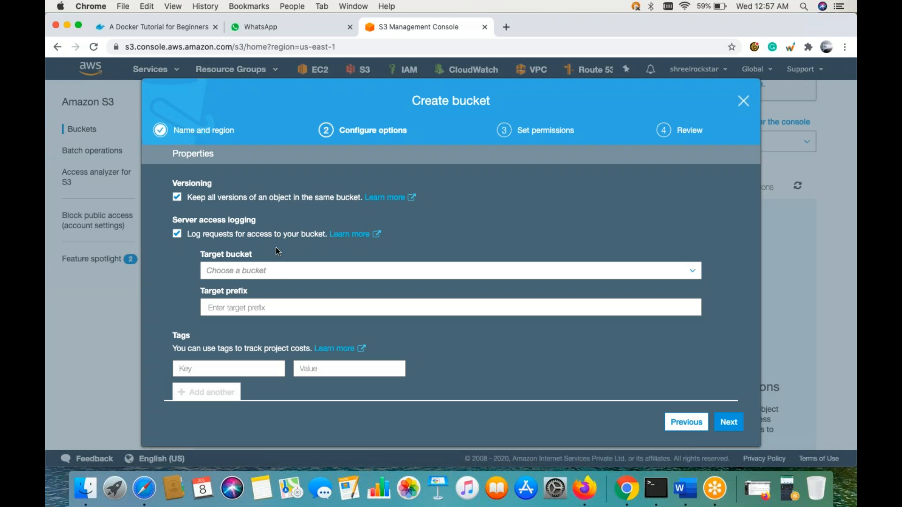
{"action": "left_click", "coordinate": [260, 268]}
{"action": "left_click", "coordinate": [243, 288]}
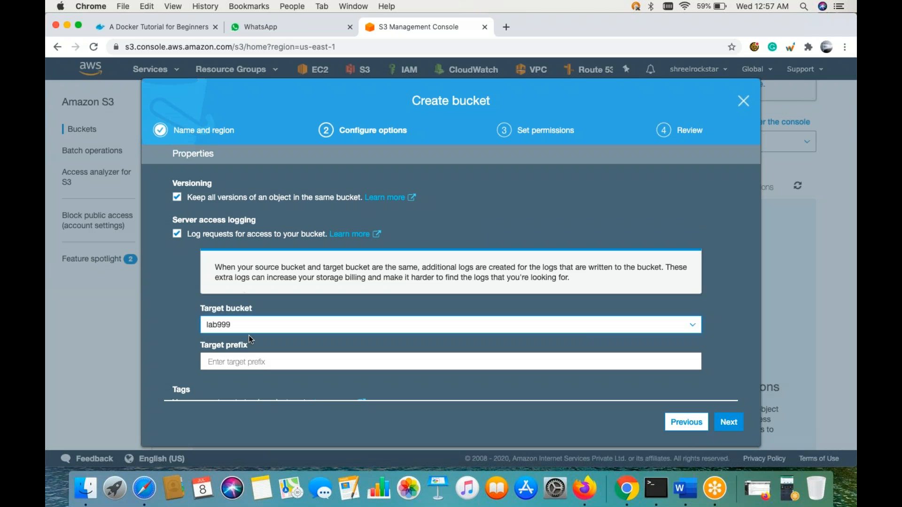
Step: Try logs as the target prefix, clear it, and turn server access logging back off
{"action": "left_click", "coordinate": [240, 356]}
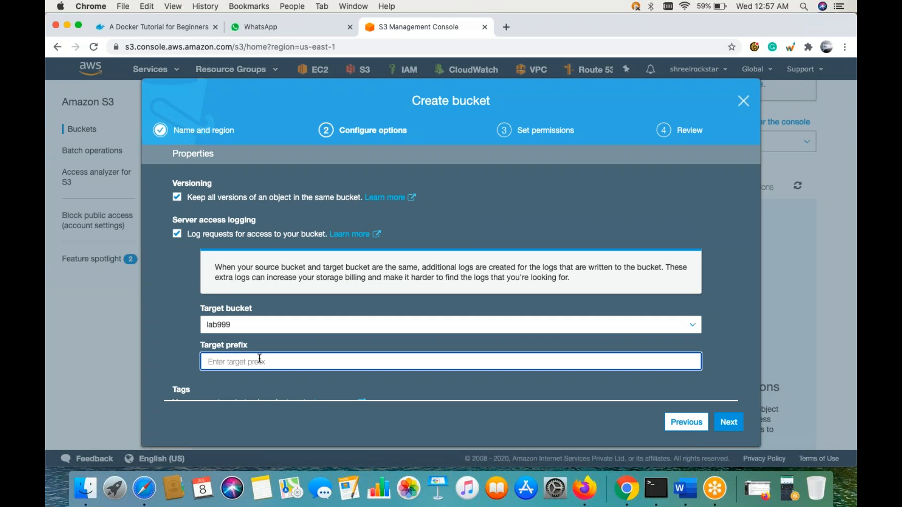
{"action": "type", "text": "logs"}
{"action": "key", "text": "BackSpace"}
{"action": "key", "text": "BackSpace"}
{"action": "key", "text": "BackSpace"}
{"action": "key", "text": "BackSpace"}
{"action": "left_click", "coordinate": [177, 234]}
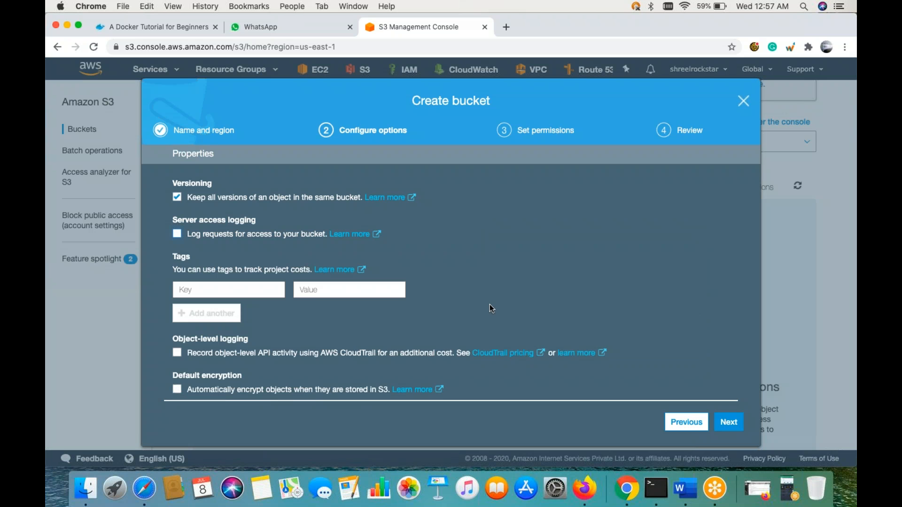
Step: Add a tag to the bucket with the key Name and the value lab
{"action": "scroll", "coordinate": [488, 306], "scroll_direction": "down", "scroll_amount": 3}
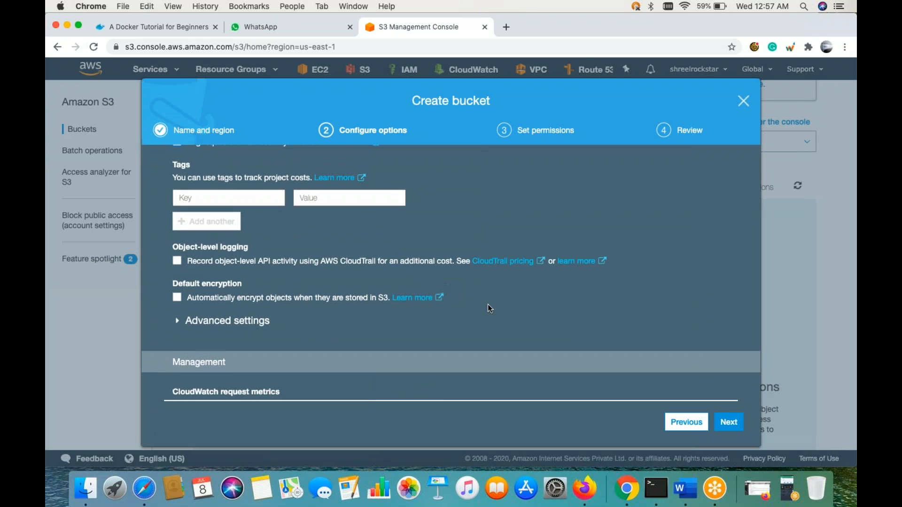
{"action": "scroll", "coordinate": [488, 304], "scroll_direction": "up", "scroll_amount": 3}
{"action": "left_click", "coordinate": [240, 293]}
{"action": "type", "text": "Name"}
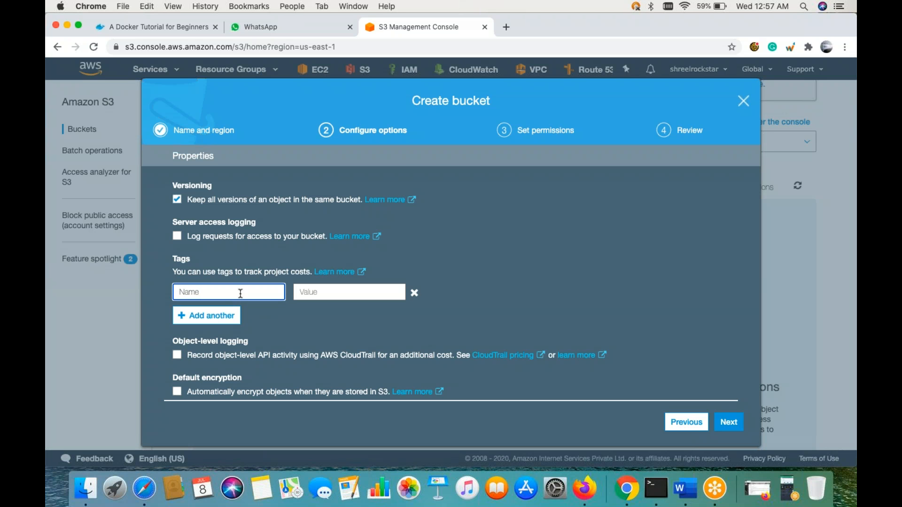
{"action": "key", "text": "Tab"}
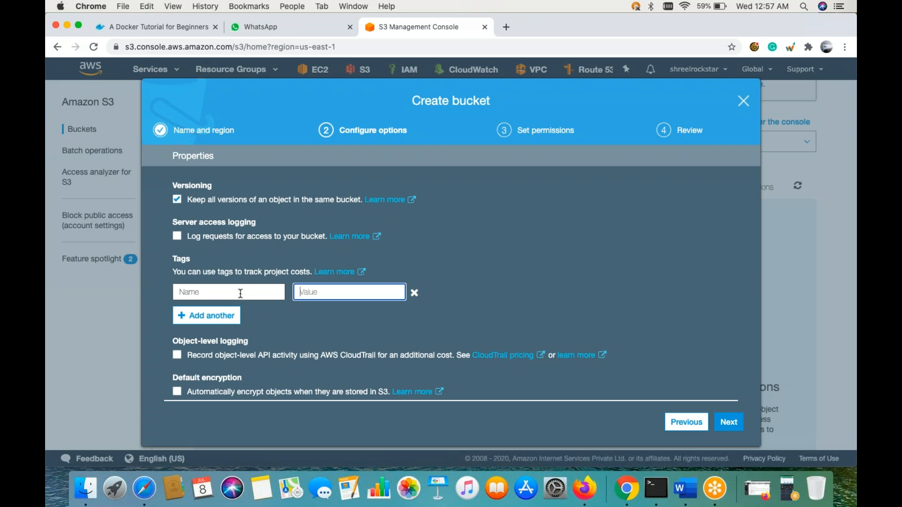
{"action": "left_click_drag", "start_coordinate": [201, 273], "coordinate": [289, 274]}
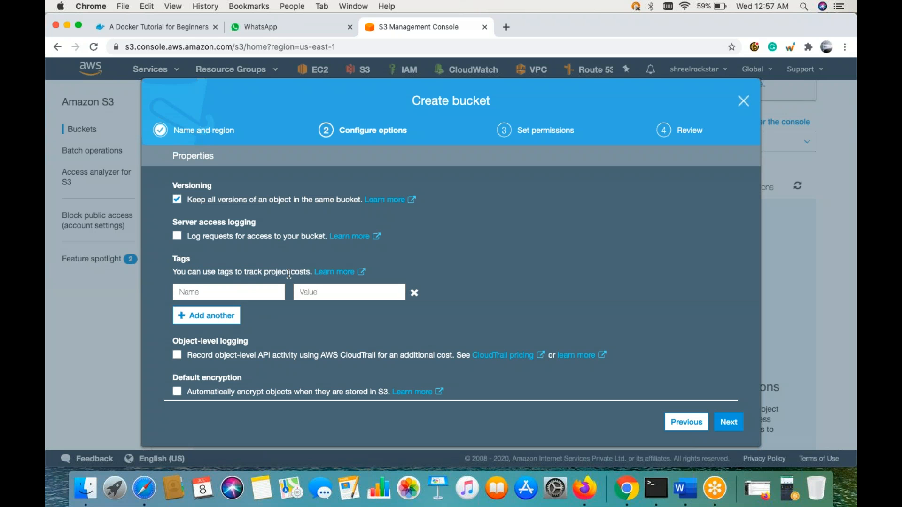
{"action": "left_click", "coordinate": [324, 292]}
{"action": "type", "text": "lab"}
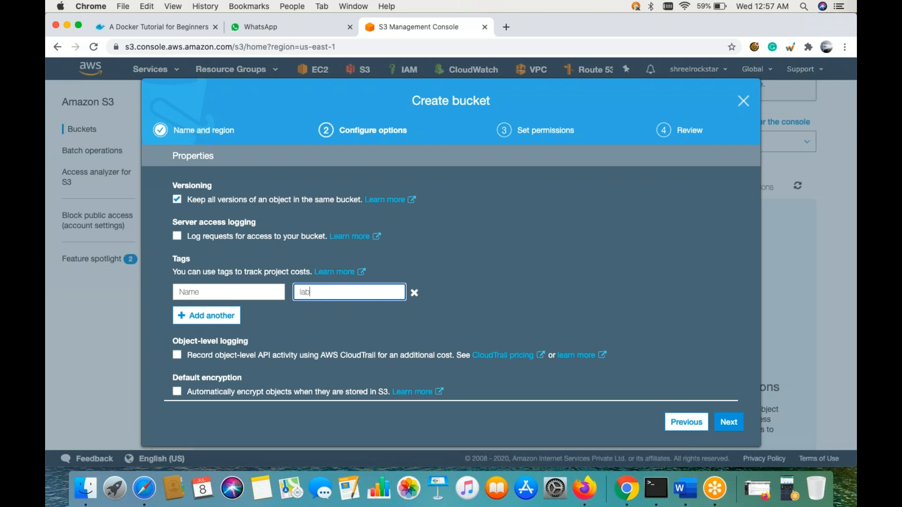
{"action": "left_click", "coordinate": [474, 301]}
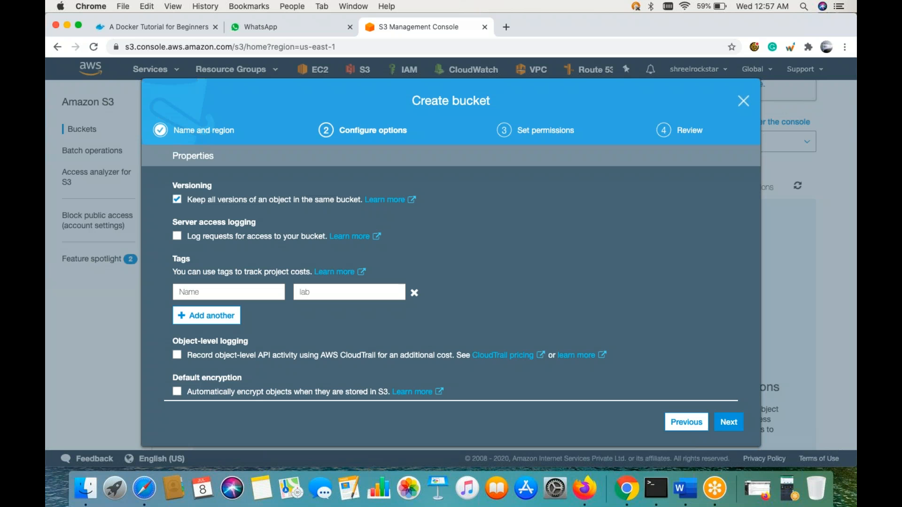
Step: Try object-level logging, check which CloudTrail trails are available, and turn the option back off
{"action": "scroll", "coordinate": [355, 320], "scroll_direction": "down", "scroll_amount": 2}
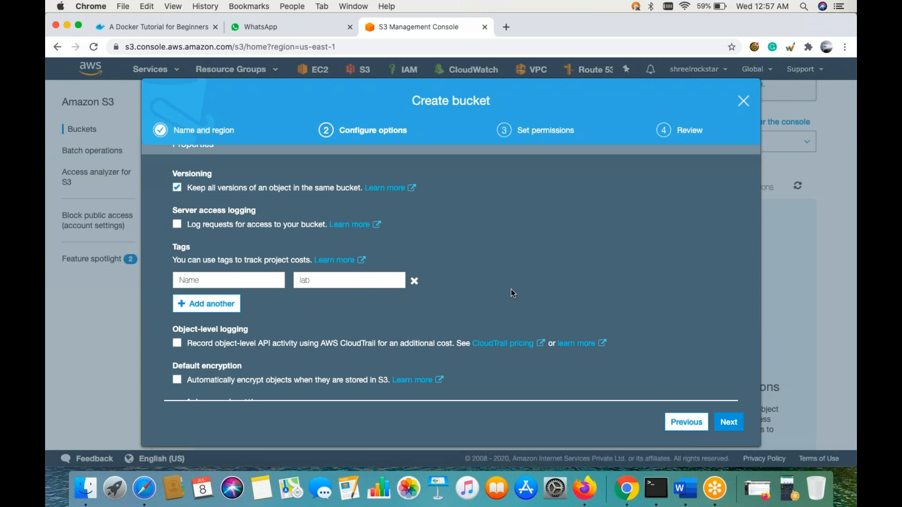
{"action": "scroll", "coordinate": [512, 289], "scroll_direction": "down", "scroll_amount": 5}
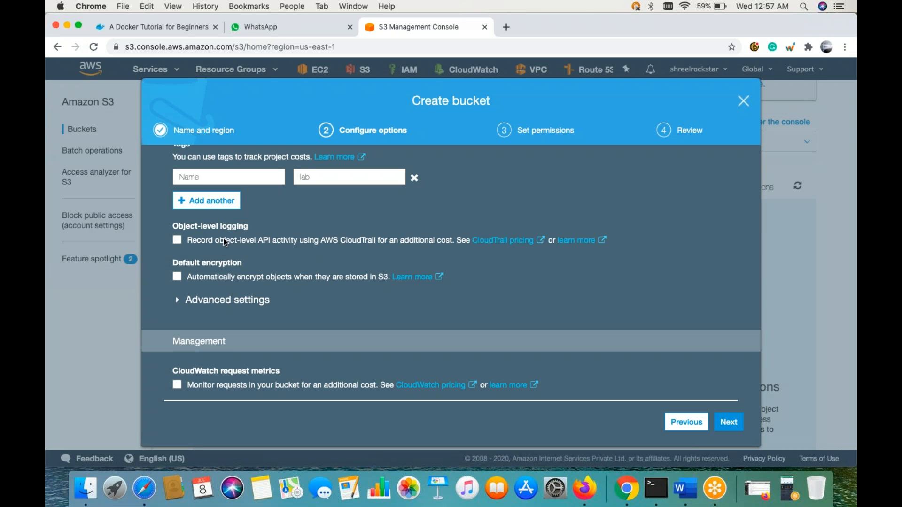
{"action": "scroll", "coordinate": [225, 243], "scroll_direction": "up", "scroll_amount": 5}
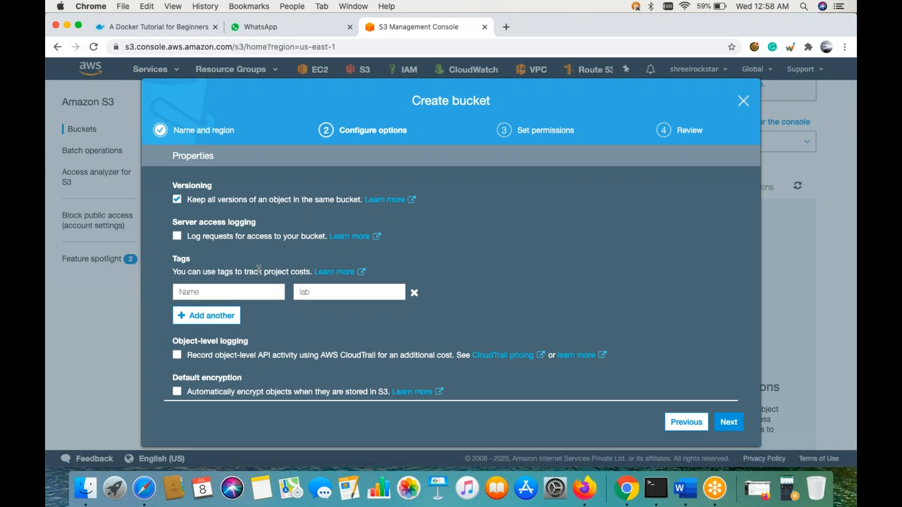
{"action": "scroll", "coordinate": [190, 229], "scroll_direction": "down", "scroll_amount": 3}
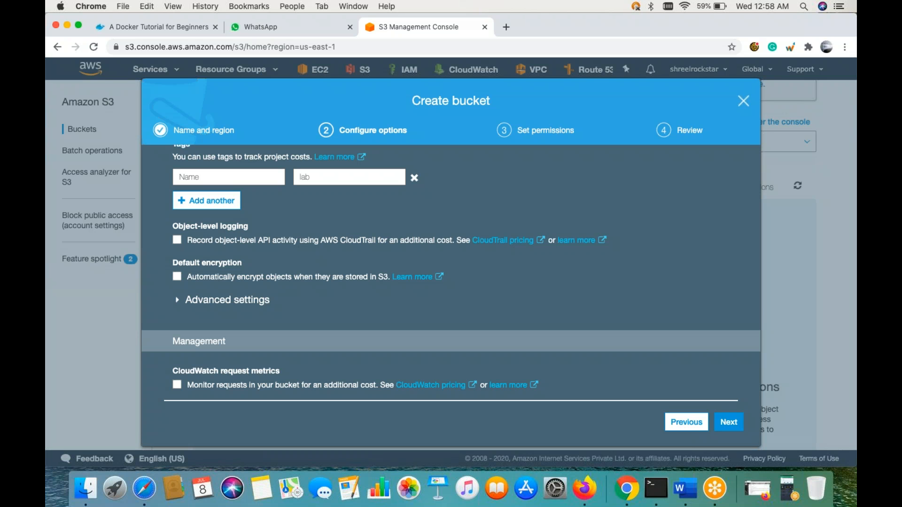
{"action": "left_click", "coordinate": [177, 240]}
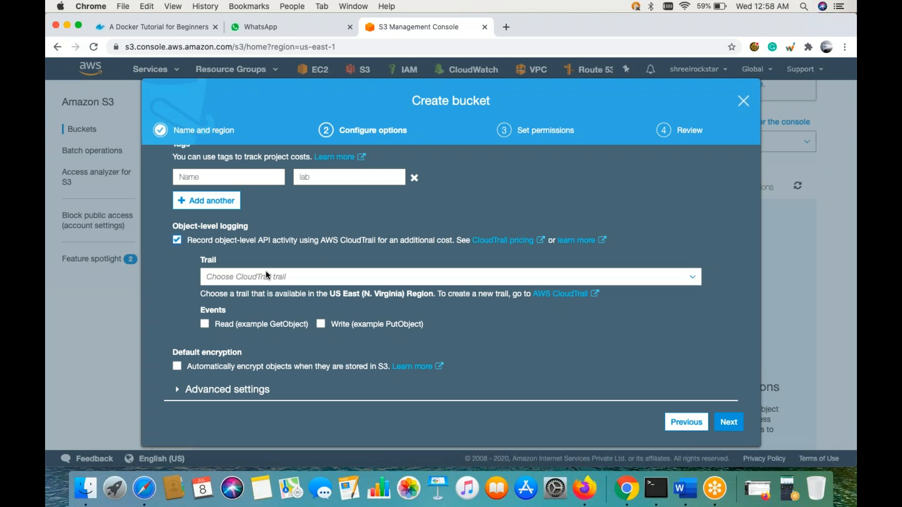
{"action": "left_click", "coordinate": [253, 277]}
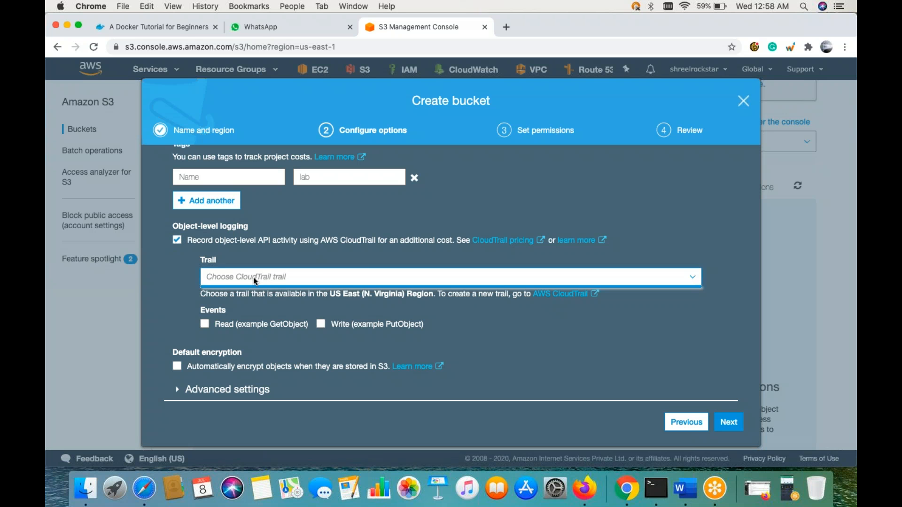
{"action": "left_click", "coordinate": [253, 277]}
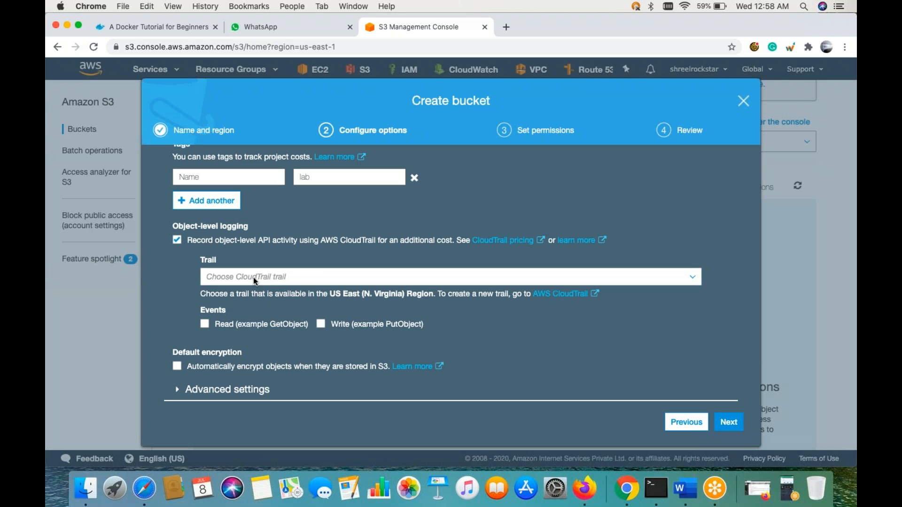
{"action": "left_click", "coordinate": [178, 241]}
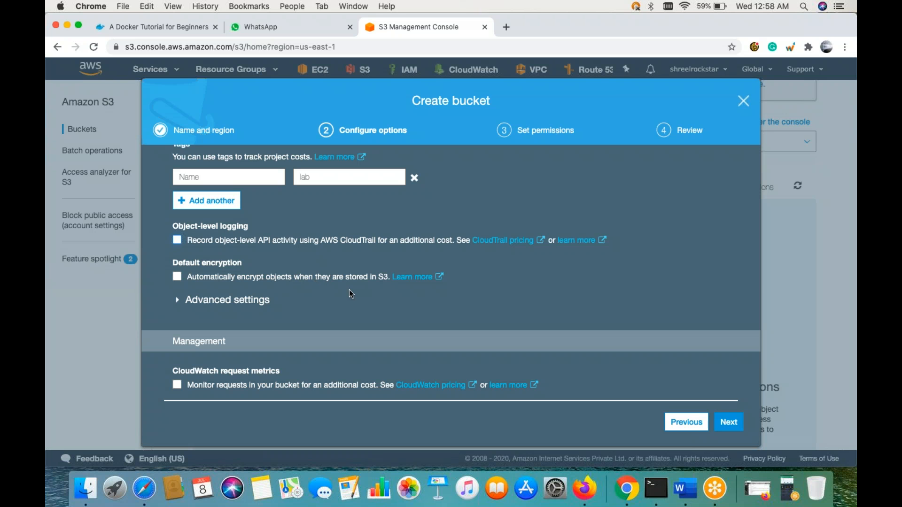
Step: Try default encryption using AWS-KMS with the aws/s3 key, and turn automatic encryption back off
{"action": "left_click", "coordinate": [177, 278]}
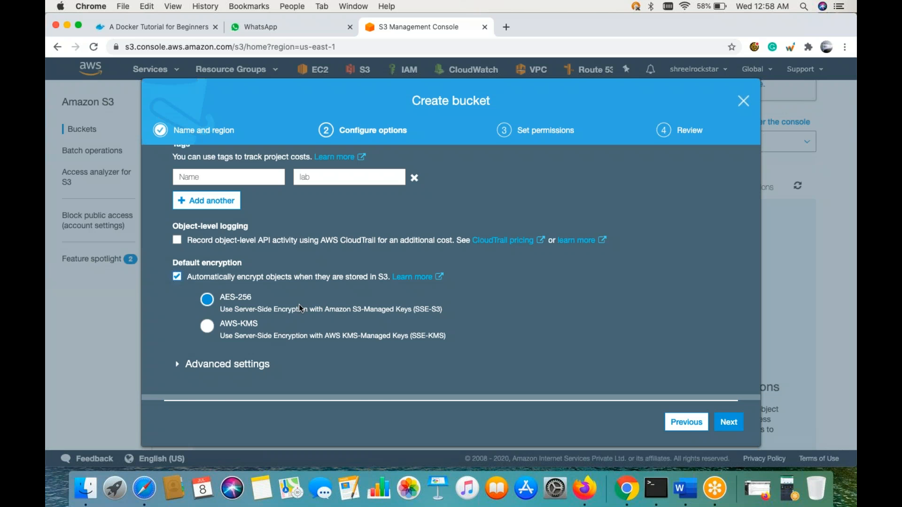
{"action": "scroll", "coordinate": [301, 308], "scroll_direction": "down", "scroll_amount": 3}
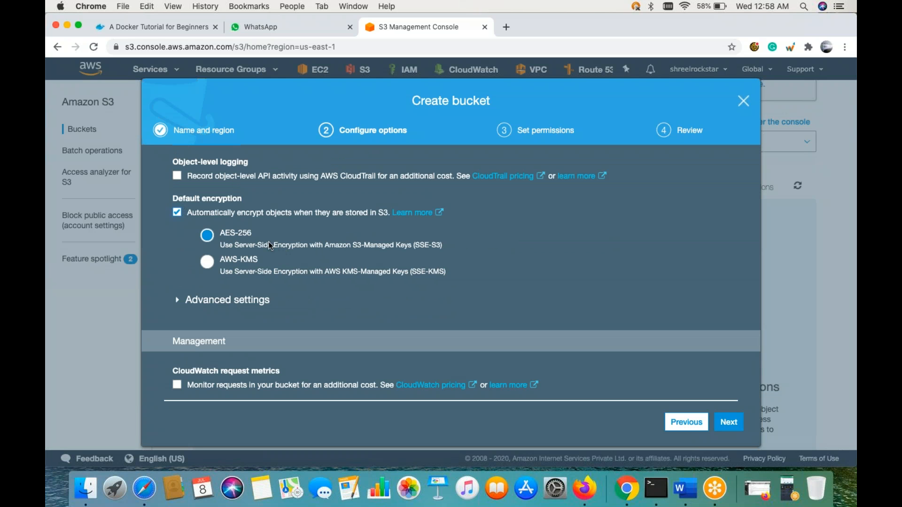
{"action": "left_click", "coordinate": [207, 261]}
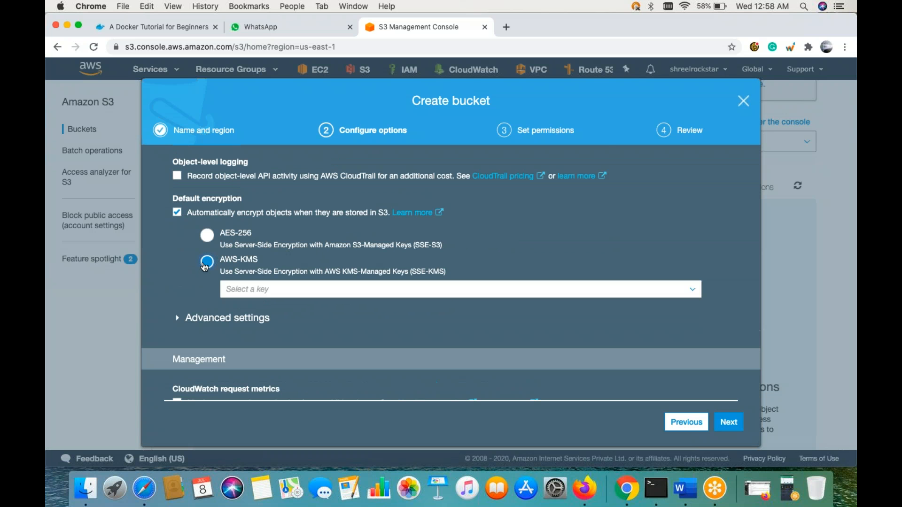
{"action": "left_click", "coordinate": [268, 292]}
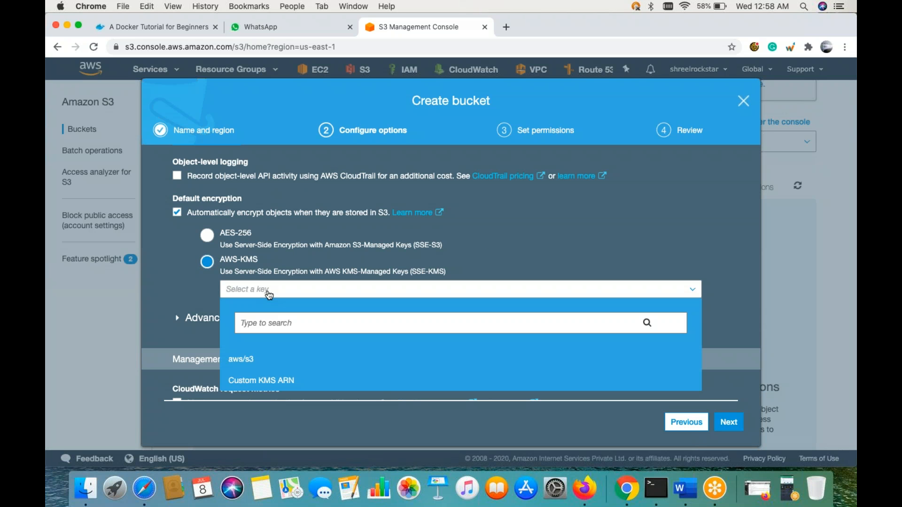
{"action": "scroll", "coordinate": [273, 359], "scroll_direction": "down", "scroll_amount": 1}
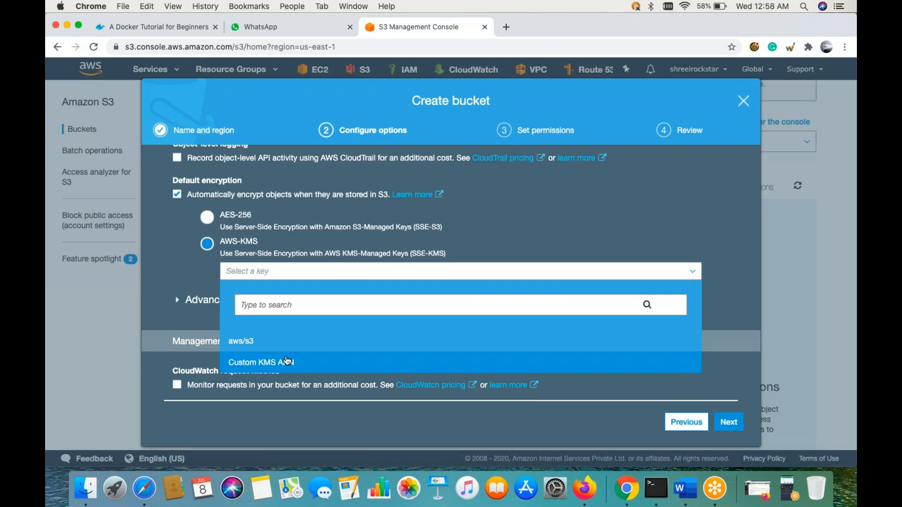
{"action": "left_click", "coordinate": [276, 344]}
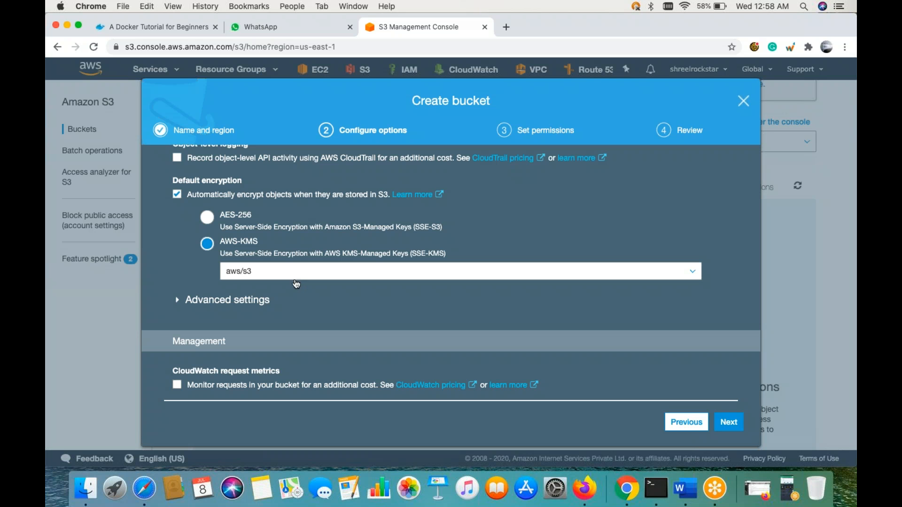
{"action": "left_click", "coordinate": [176, 195]}
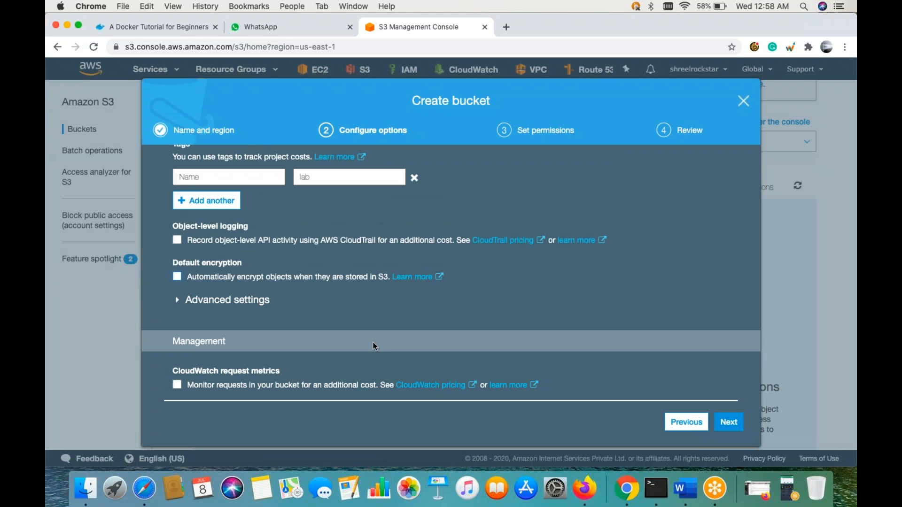
Step: Expand the advanced settings to review the object lock option, and continue to the bucket's permissions
{"action": "left_click", "coordinate": [178, 302]}
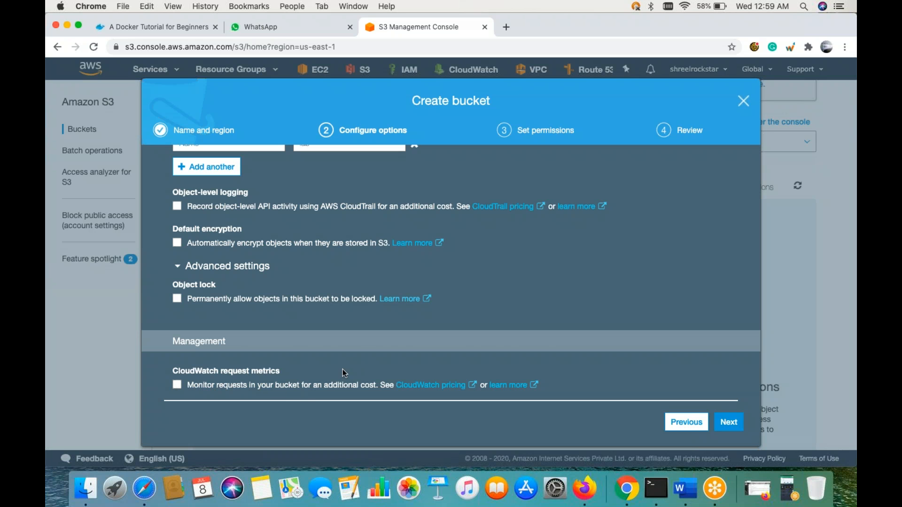
{"action": "scroll", "coordinate": [340, 374], "scroll_direction": "up", "scroll_amount": 3}
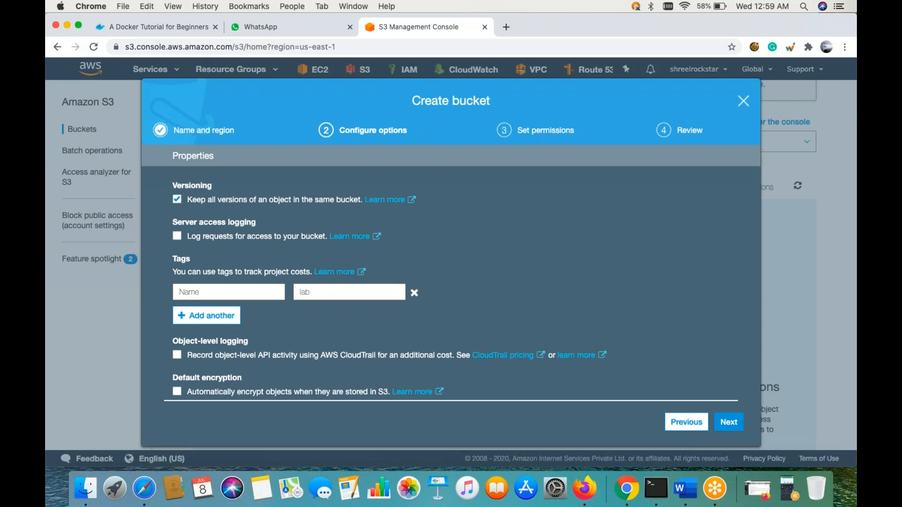
{"action": "scroll", "coordinate": [668, 372], "scroll_direction": "down", "scroll_amount": 1}
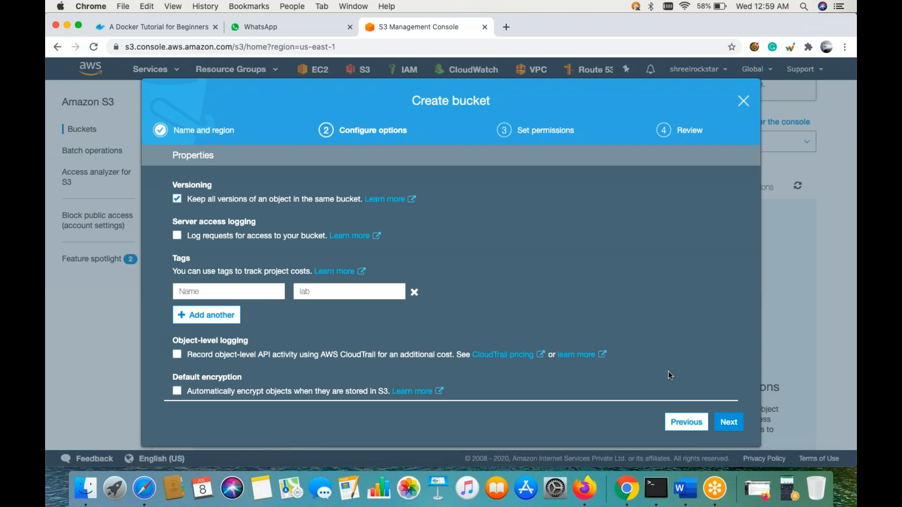
{"action": "scroll", "coordinate": [668, 375], "scroll_direction": "down", "scroll_amount": 3}
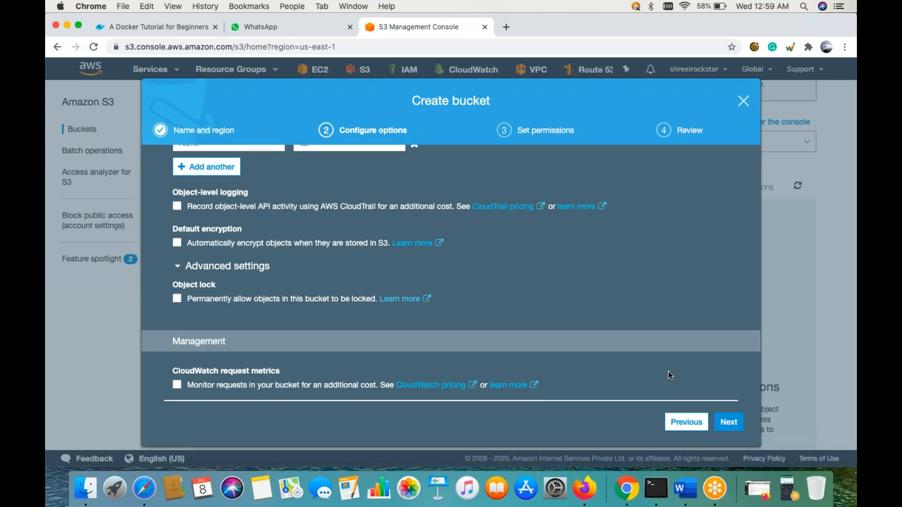
{"action": "left_click", "coordinate": [730, 426]}
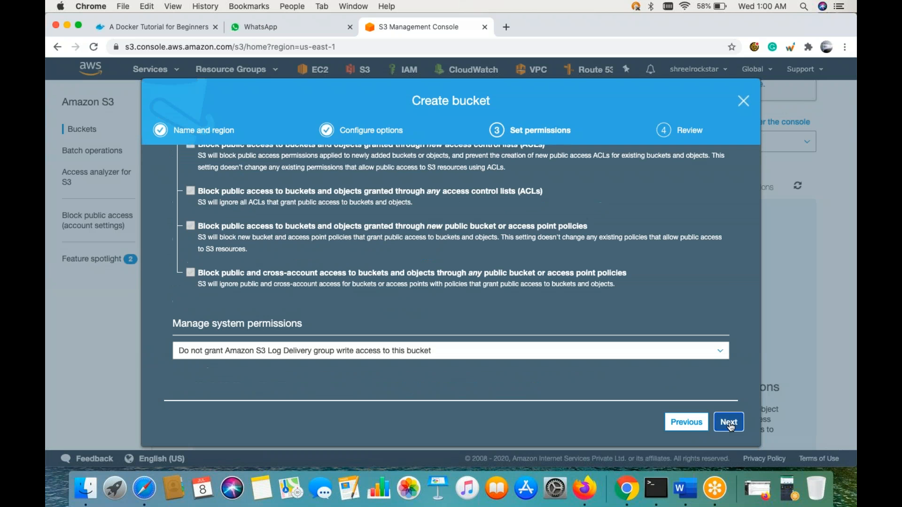
{"action": "scroll", "coordinate": [580, 308], "scroll_direction": "up", "scroll_amount": 3}
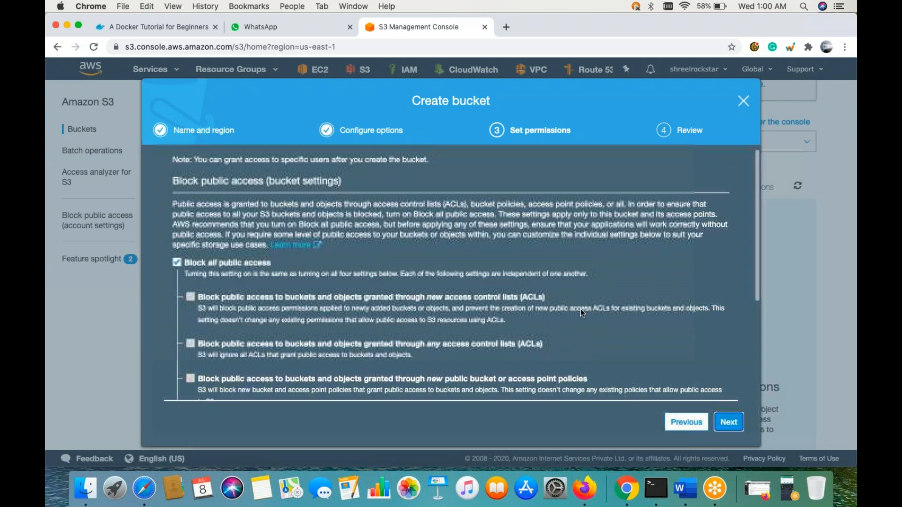
Step: Examine the bucket's block public access settings and its system permissions for S3 log delivery
{"action": "scroll", "coordinate": [580, 309], "scroll_direction": "down", "scroll_amount": 4}
{"action": "scroll", "coordinate": [580, 309], "scroll_direction": "up", "scroll_amount": 2}
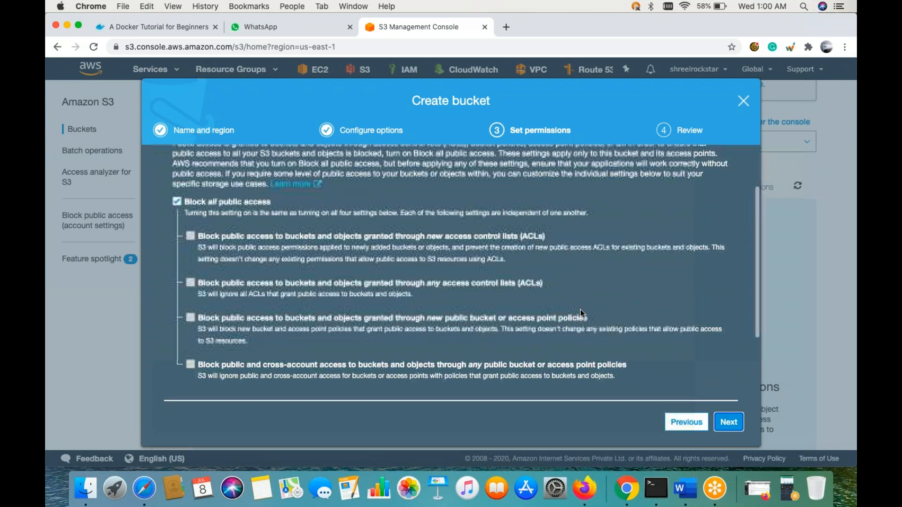
{"action": "scroll", "coordinate": [280, 296], "scroll_direction": "up", "scroll_amount": 3}
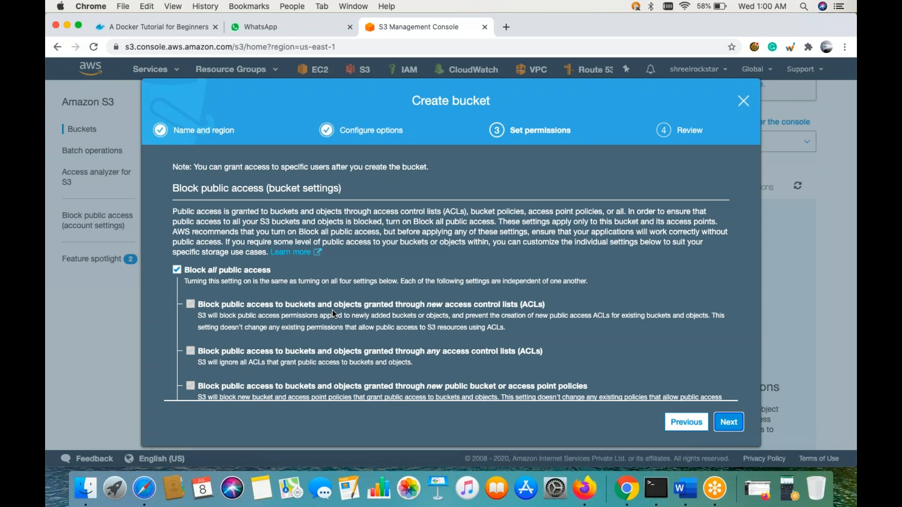
{"action": "scroll", "coordinate": [332, 311], "scroll_direction": "down", "scroll_amount": 5}
{"action": "scroll", "coordinate": [332, 313], "scroll_direction": "up", "scroll_amount": 1}
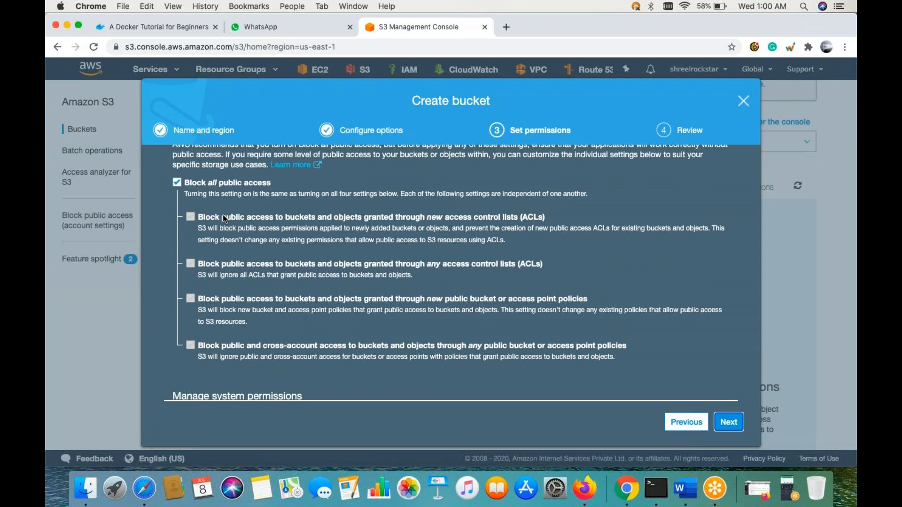
{"action": "scroll", "coordinate": [275, 320], "scroll_direction": "down", "scroll_amount": 4}
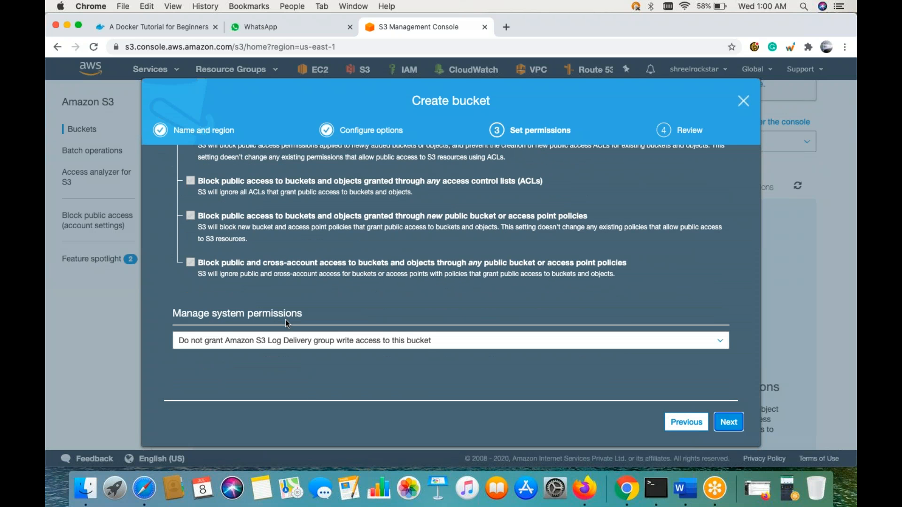
{"action": "scroll", "coordinate": [526, 293], "scroll_direction": "up", "scroll_amount": 6}
{"action": "scroll", "coordinate": [526, 293], "scroll_direction": "down", "scroll_amount": 6}
Step: Continue to the review with all public access blocked and create the bucket
{"action": "left_click", "coordinate": [729, 422]}
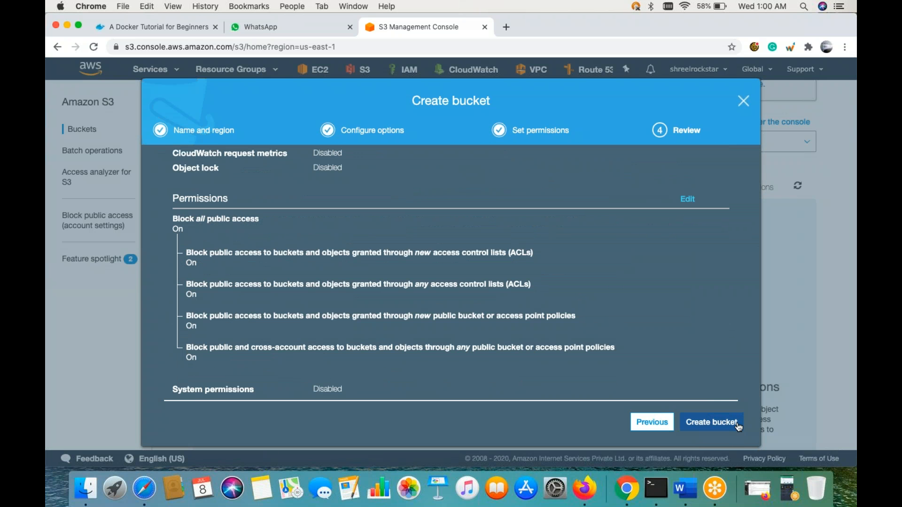
{"action": "scroll", "coordinate": [676, 337], "scroll_direction": "down", "scroll_amount": 1}
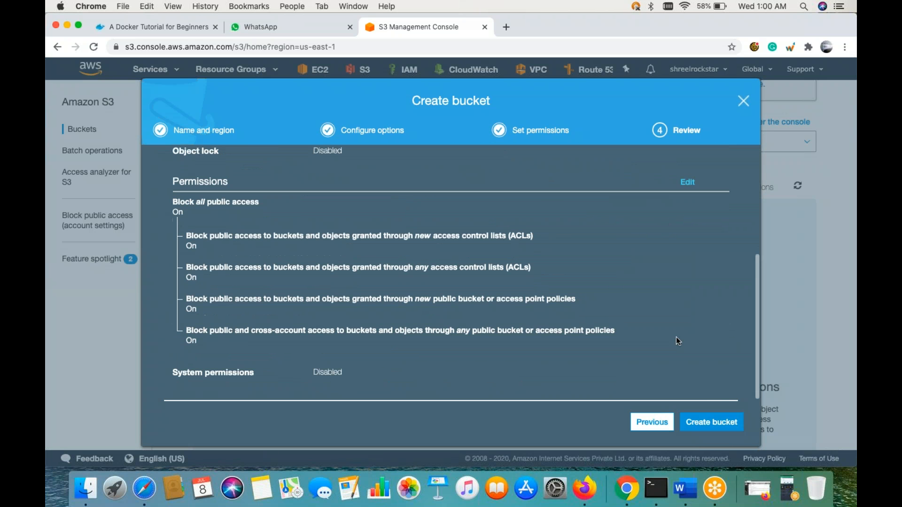
{"action": "left_click", "coordinate": [713, 422]}
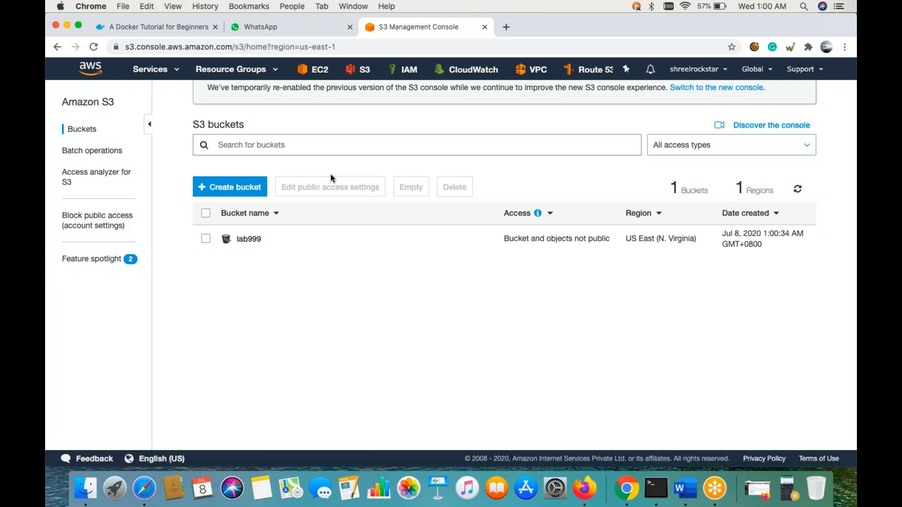
Step: Open the lab999 bucket and start an upload into it
{"action": "left_click", "coordinate": [244, 239]}
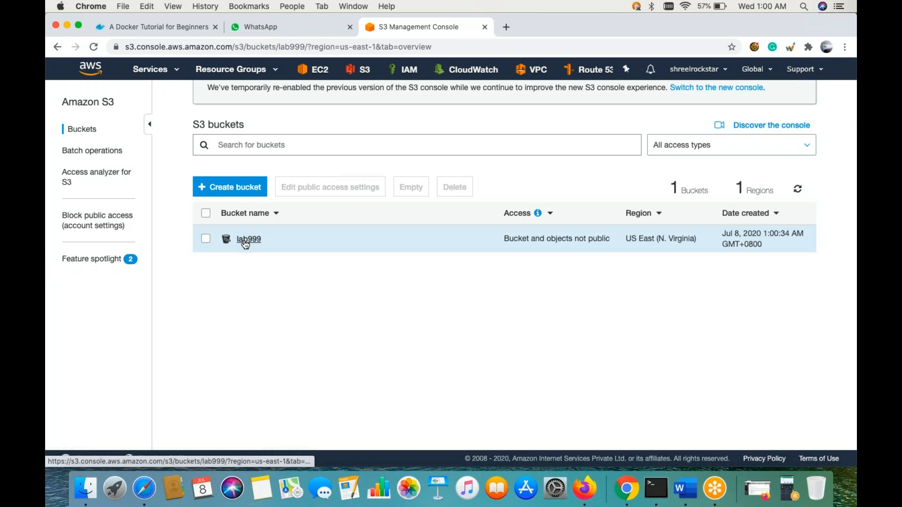
{"action": "scroll", "coordinate": [309, 302], "scroll_direction": "down", "scroll_amount": 4}
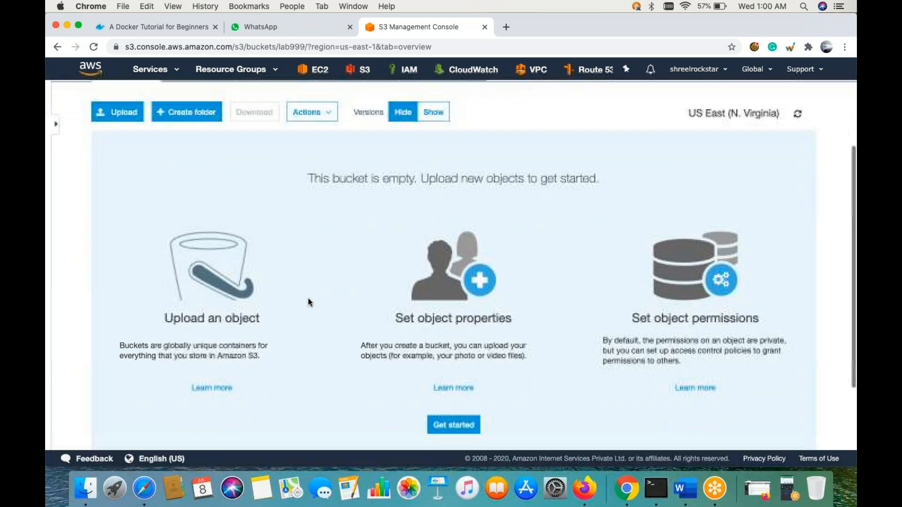
{"action": "scroll", "coordinate": [309, 302], "scroll_direction": "up", "scroll_amount": 4}
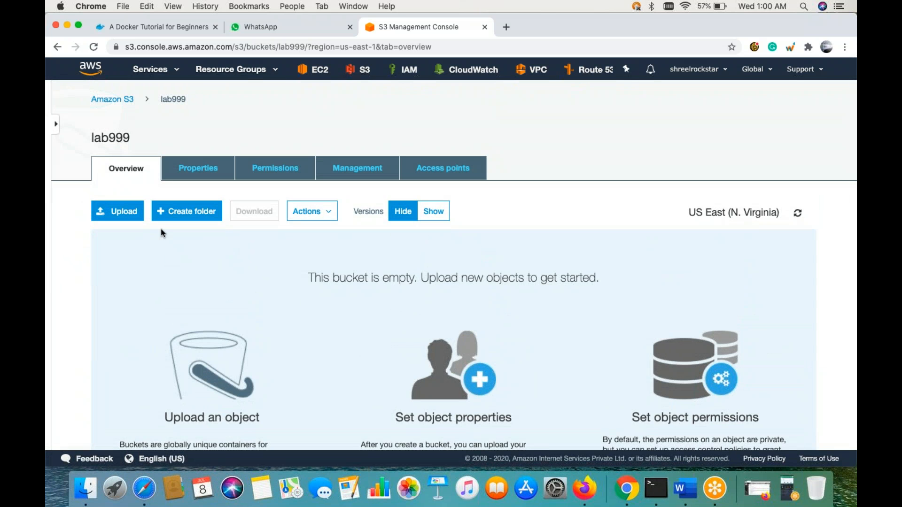
{"action": "left_click", "coordinate": [127, 211]}
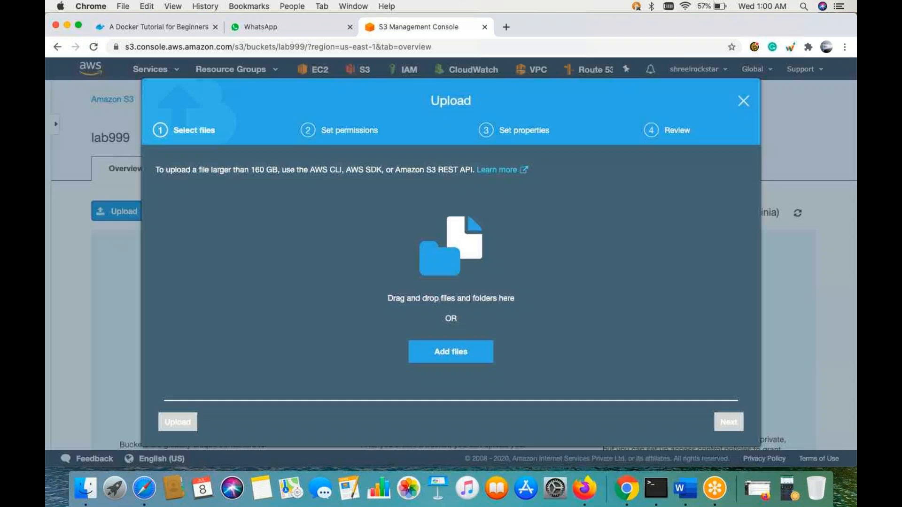
{"action": "left_click", "coordinate": [447, 353]}
{"action": "key", "text": "Escape"}
{"action": "left_click_drag", "start_coordinate": [228, 169], "coordinate": [295, 190]}
{"action": "left_click", "coordinate": [295, 190]}
{"action": "left_click_drag", "start_coordinate": [345, 170], "coordinate": [308, 171]}
Step: Add the image 019.jpg from the Downloads folder to the upload
{"action": "left_click", "coordinate": [460, 354]}
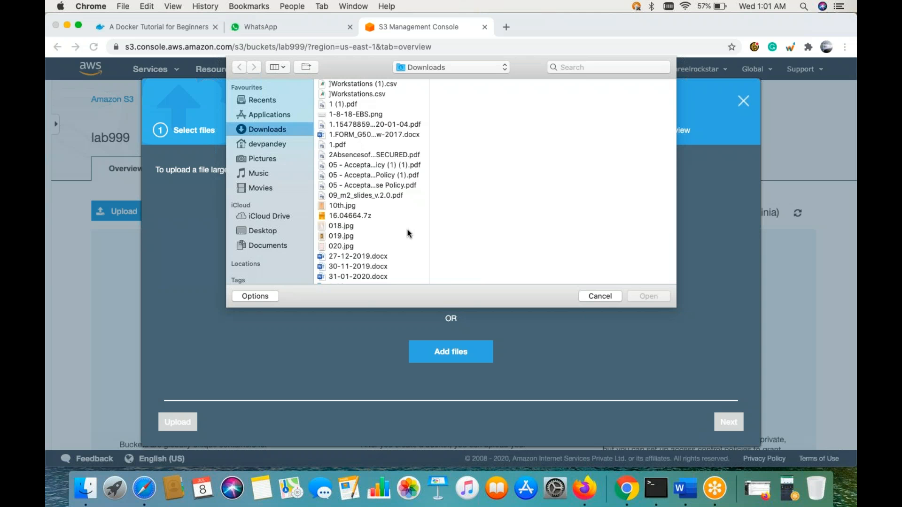
{"action": "left_click", "coordinate": [355, 207]}
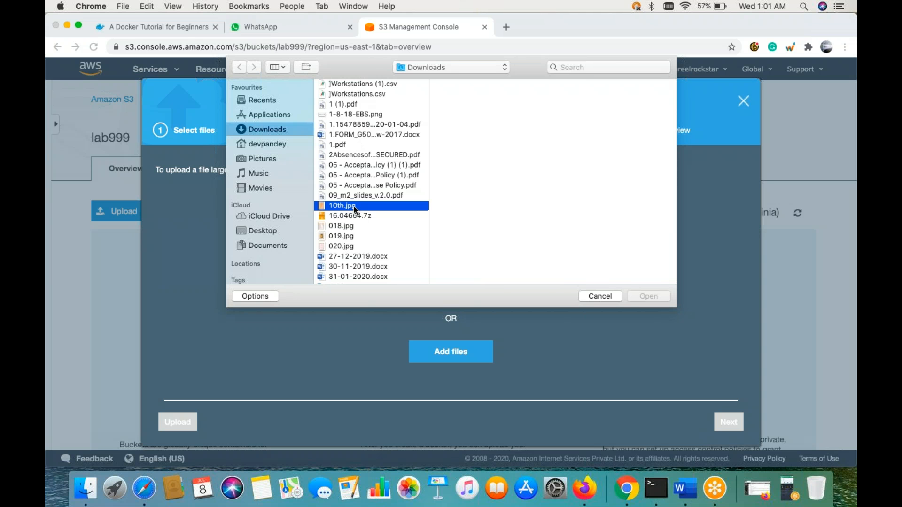
{"action": "left_click", "coordinate": [355, 216]}
{"action": "scroll", "coordinate": [379, 228], "scroll_direction": "down", "scroll_amount": 3}
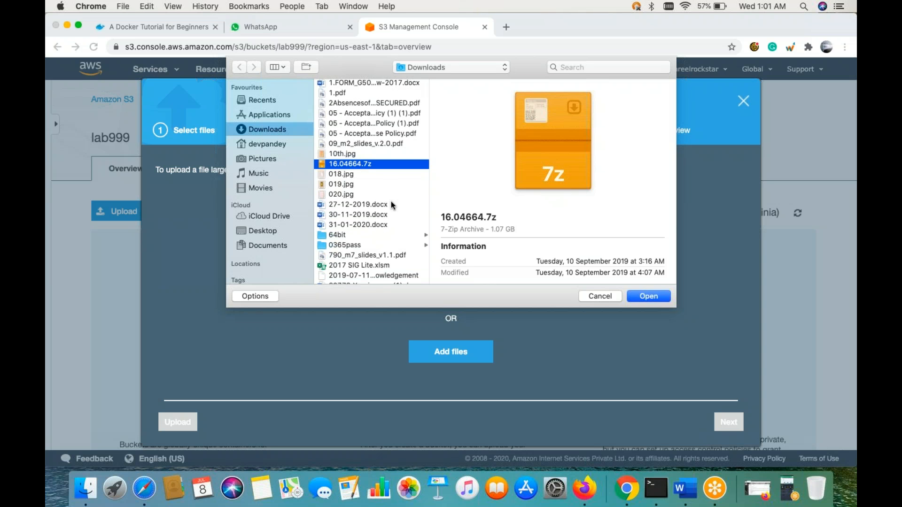
{"action": "left_click", "coordinate": [349, 175]}
{"action": "left_click", "coordinate": [349, 184]}
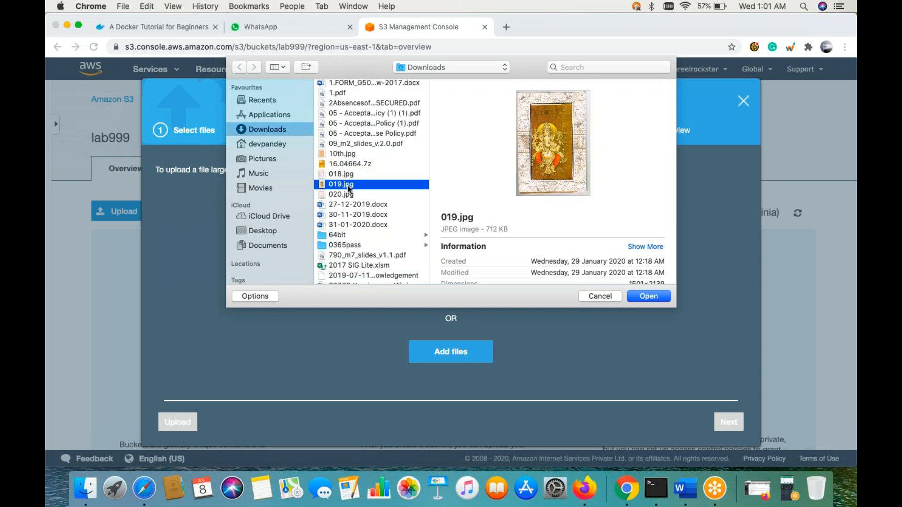
{"action": "left_click", "coordinate": [652, 296]}
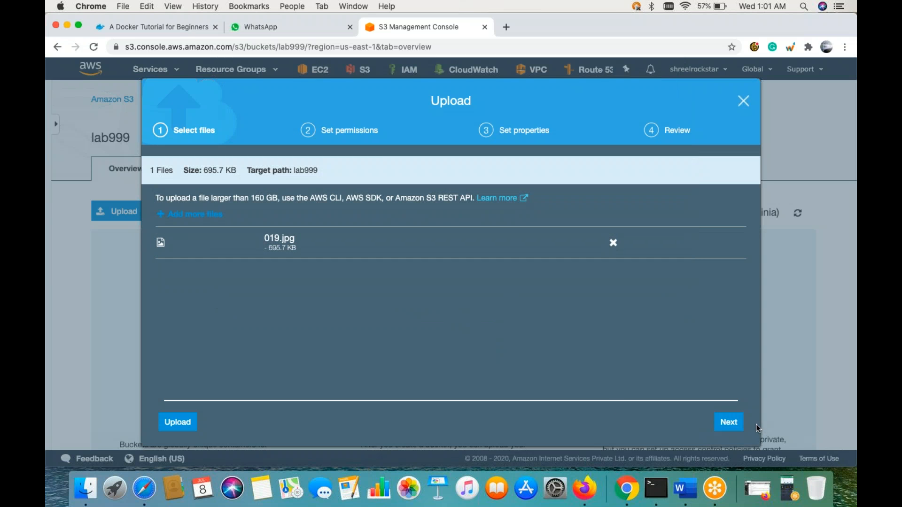
Step: Review the file's user and public permissions, keep the defaults, and continue to the upload's properties
{"action": "left_click", "coordinate": [728, 422]}
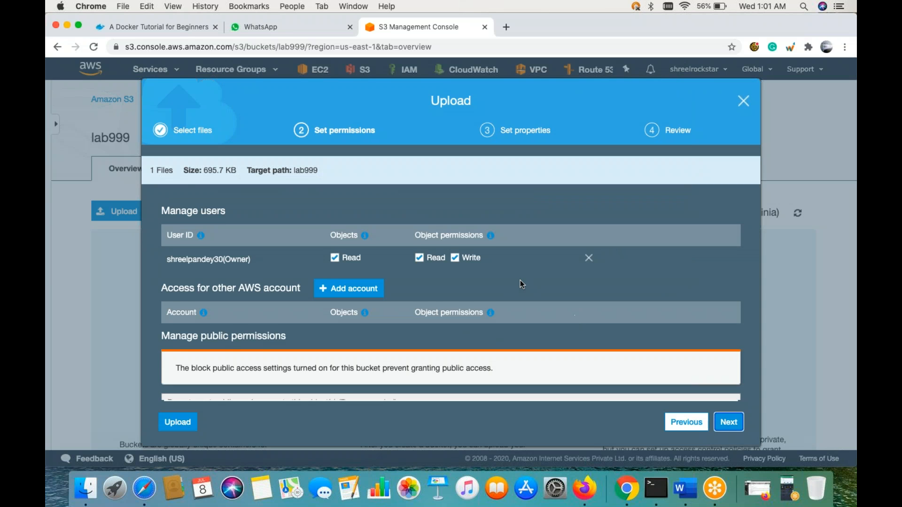
{"action": "scroll", "coordinate": [520, 281], "scroll_direction": "down", "scroll_amount": 2}
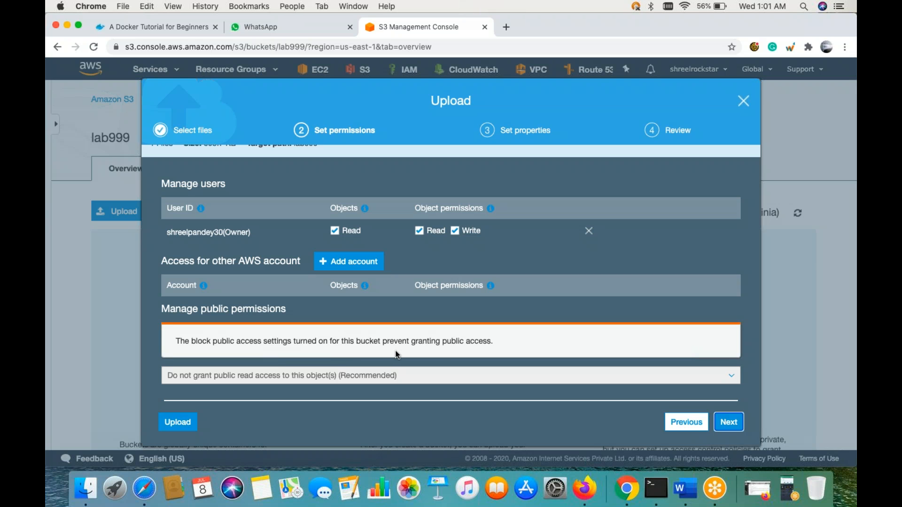
{"action": "left_click", "coordinate": [406, 371]}
{"action": "double_click", "coordinate": [391, 375]}
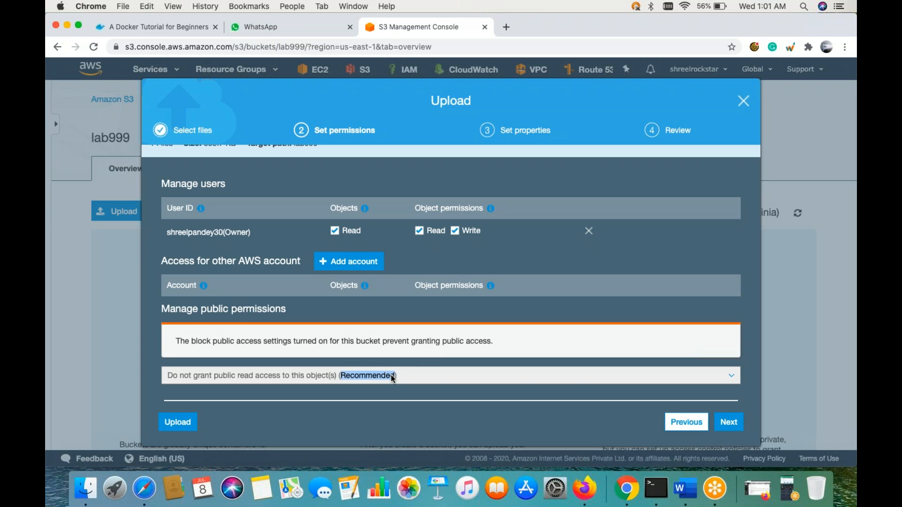
{"action": "left_click", "coordinate": [726, 423]}
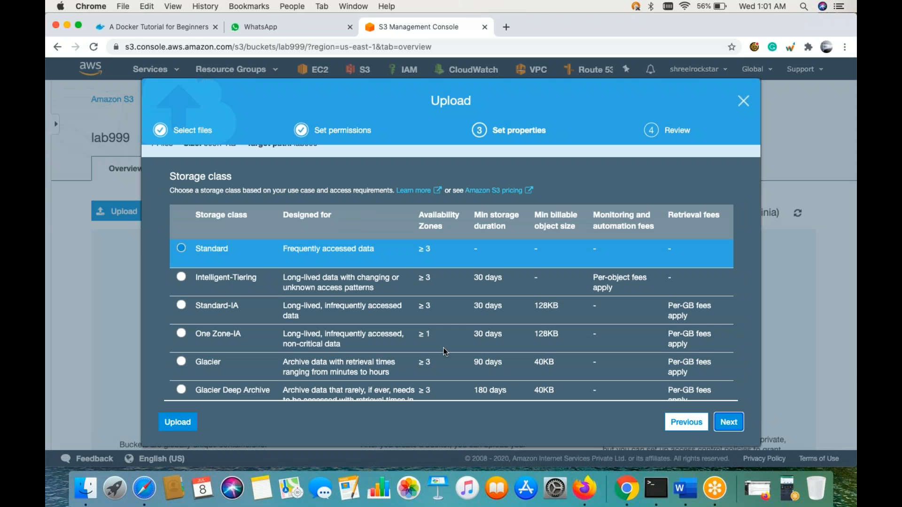
Step: Review the available storage classes, try Intelligent-Tiering and Glacier, and set the storage class back to Standard
{"action": "scroll", "coordinate": [443, 347], "scroll_direction": "down", "scroll_amount": 2}
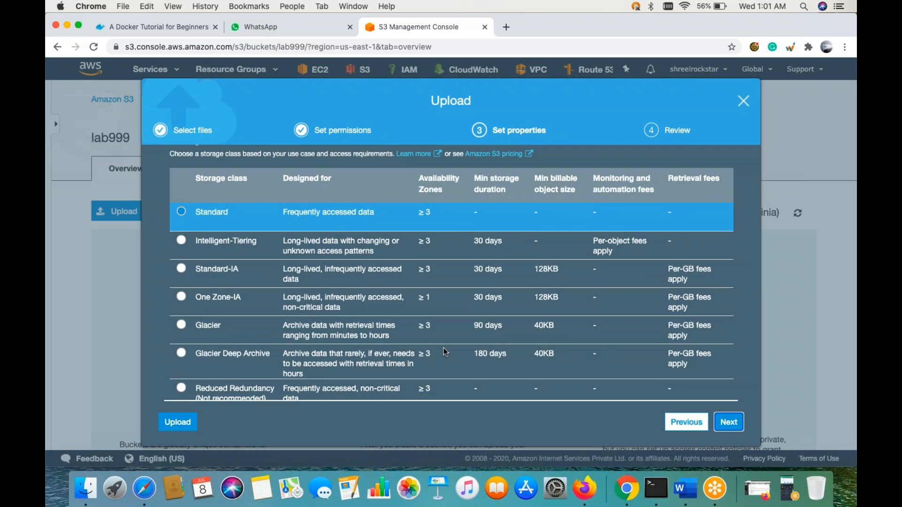
{"action": "scroll", "coordinate": [444, 348], "scroll_direction": "up", "scroll_amount": 1}
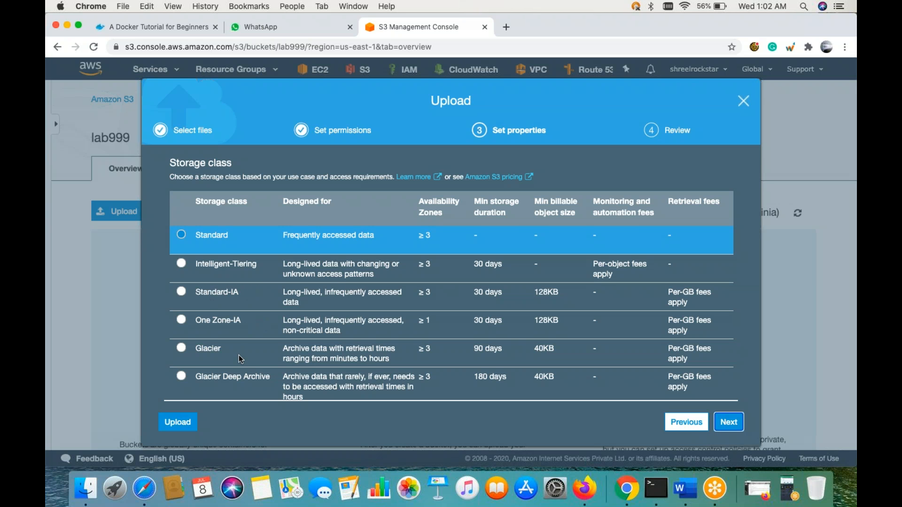
{"action": "scroll", "coordinate": [239, 355], "scroll_direction": "down", "scroll_amount": 5}
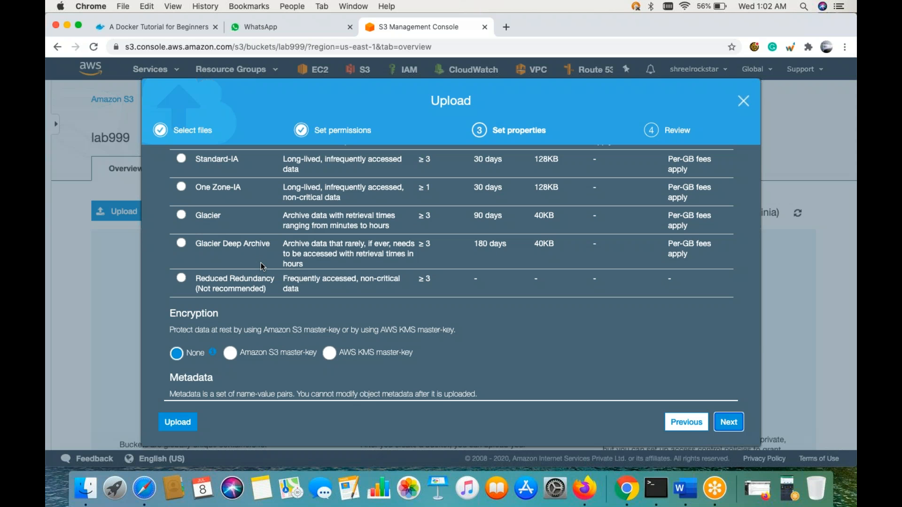
{"action": "scroll", "coordinate": [260, 263], "scroll_direction": "up", "scroll_amount": 2}
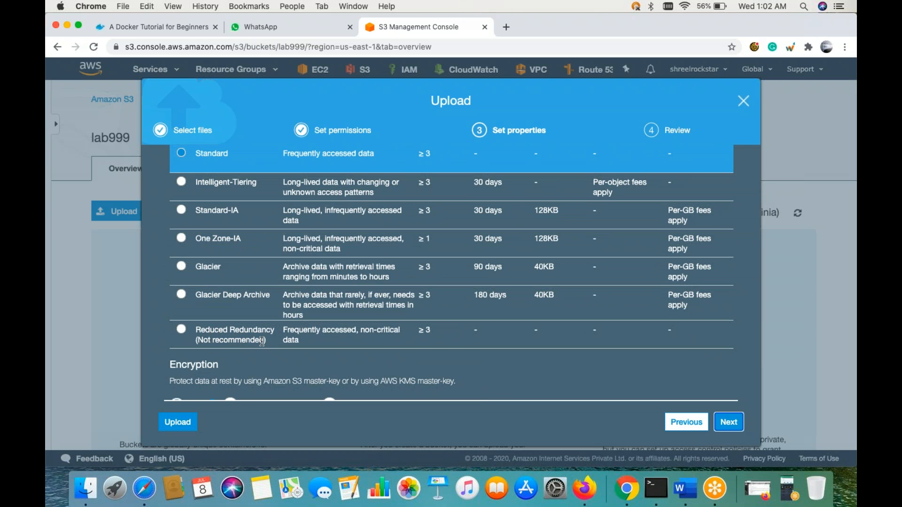
{"action": "scroll", "coordinate": [262, 341], "scroll_direction": "up", "scroll_amount": 2}
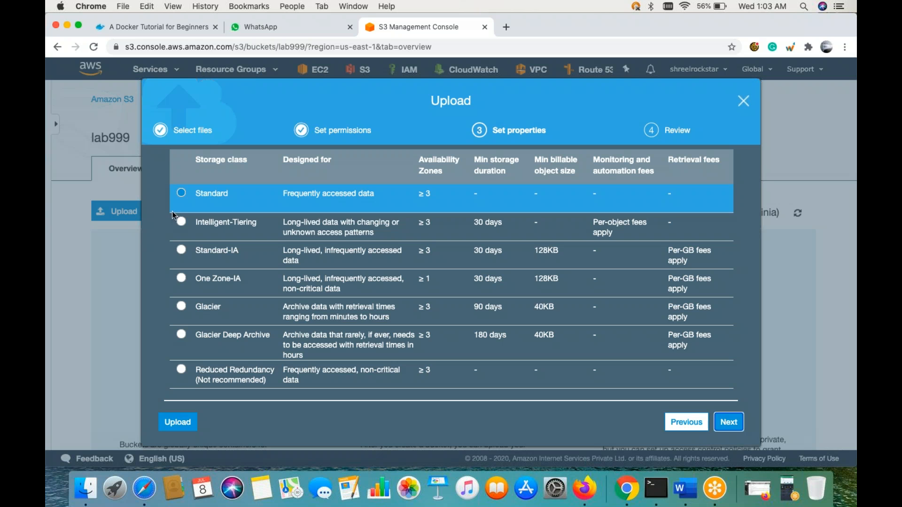
{"action": "left_click", "coordinate": [181, 222]}
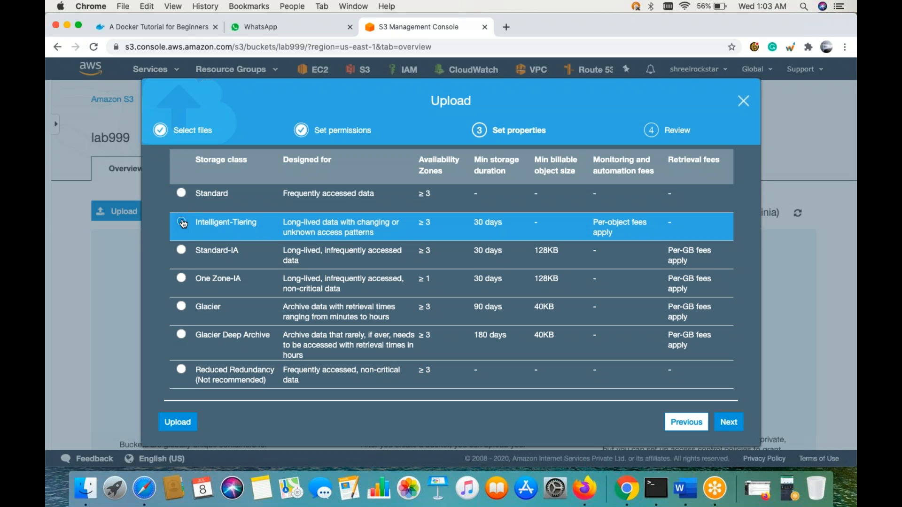
{"action": "left_click", "coordinate": [182, 195]}
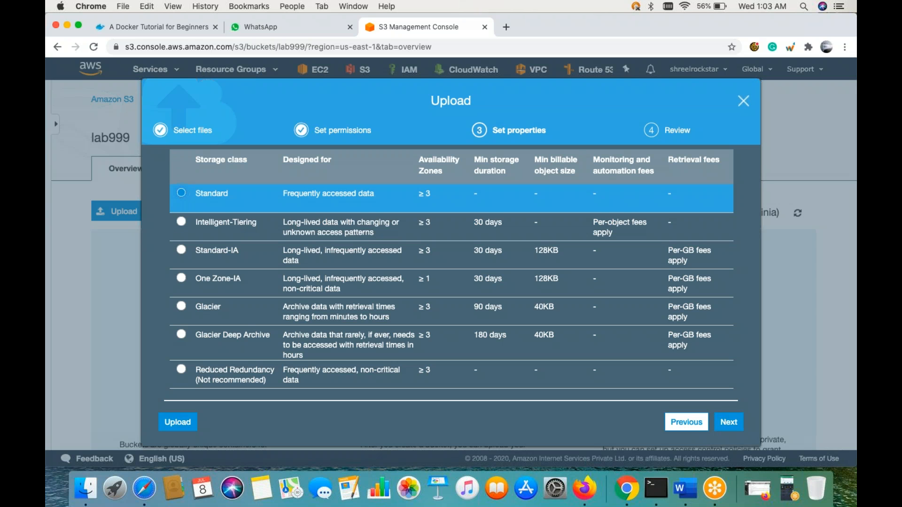
{"action": "left_click_drag", "start_coordinate": [232, 308], "coordinate": [200, 310]}
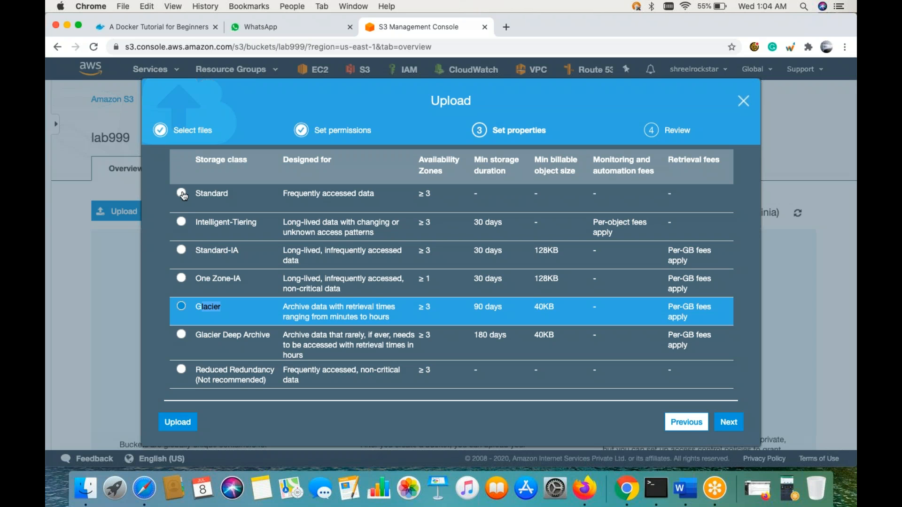
{"action": "left_click", "coordinate": [182, 193]}
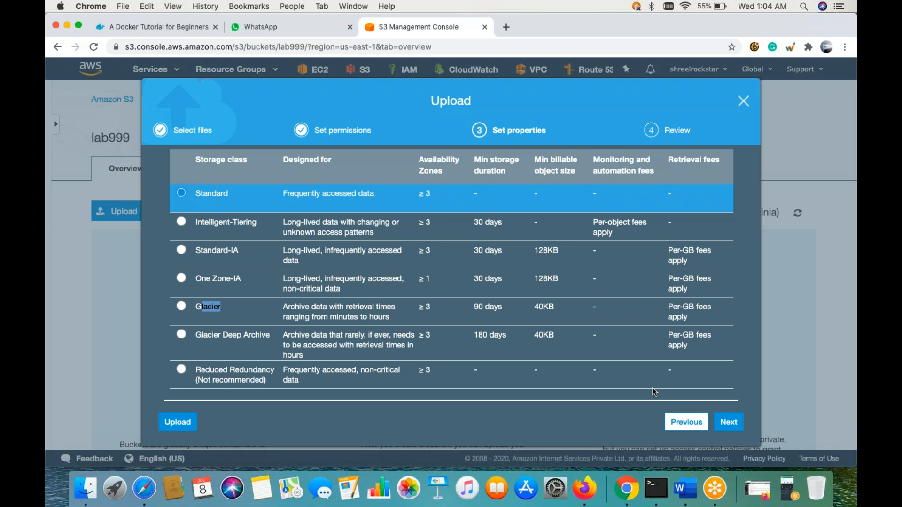
Step: Continue to the review with the Standard storage class and upload the file to the bucket
{"action": "scroll", "coordinate": [655, 392], "scroll_direction": "up", "scroll_amount": 2}
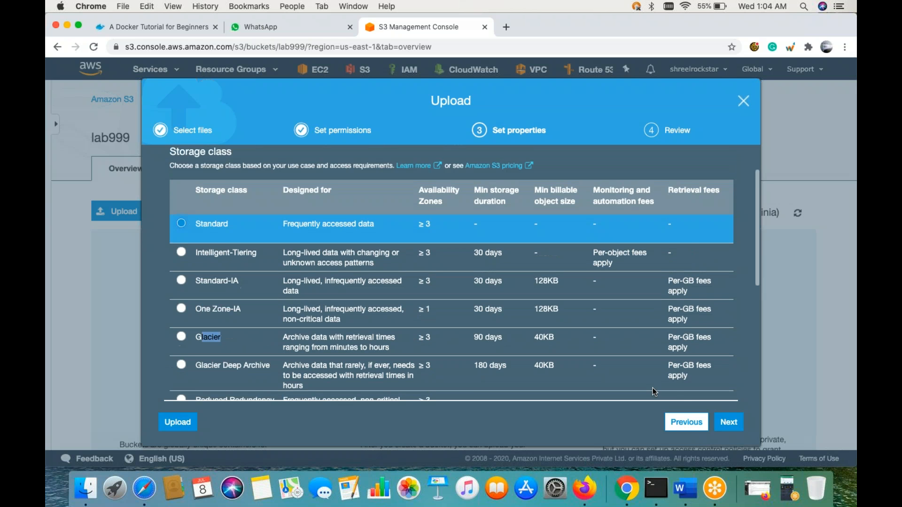
{"action": "scroll", "coordinate": [655, 392], "scroll_direction": "down", "scroll_amount": 2}
{"action": "left_click", "coordinate": [730, 424]}
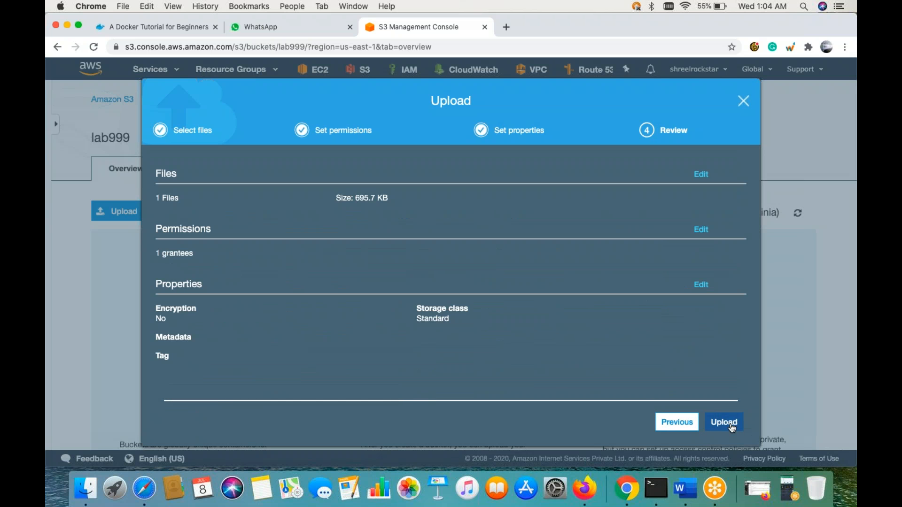
{"action": "left_click", "coordinate": [732, 427]}
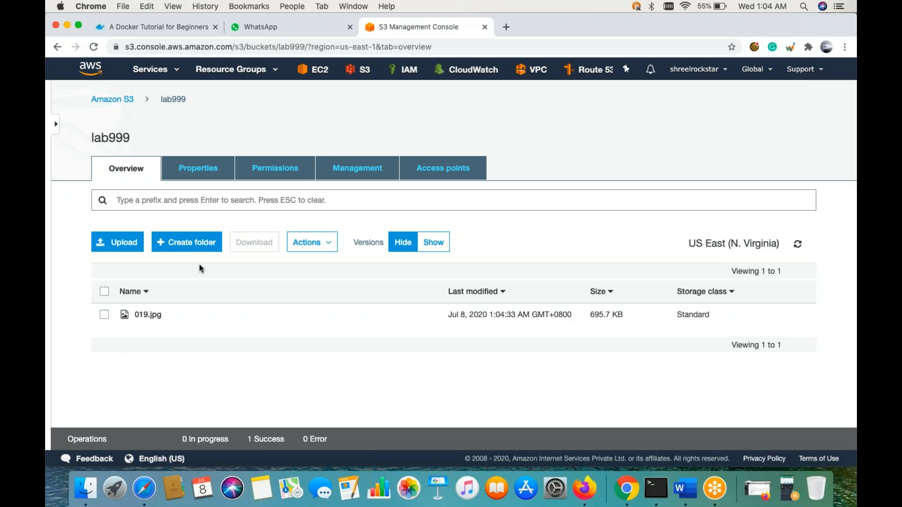
Step: Select 019.jpg in the bucket and open its overview page to view its details and object URL
{"action": "left_click", "coordinate": [104, 316]}
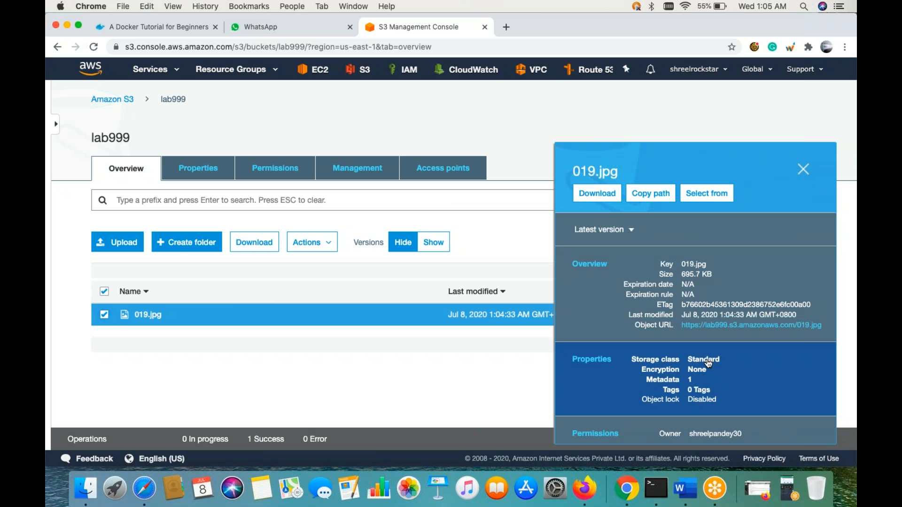
{"action": "left_click_drag", "start_coordinate": [828, 330], "coordinate": [681, 330]}
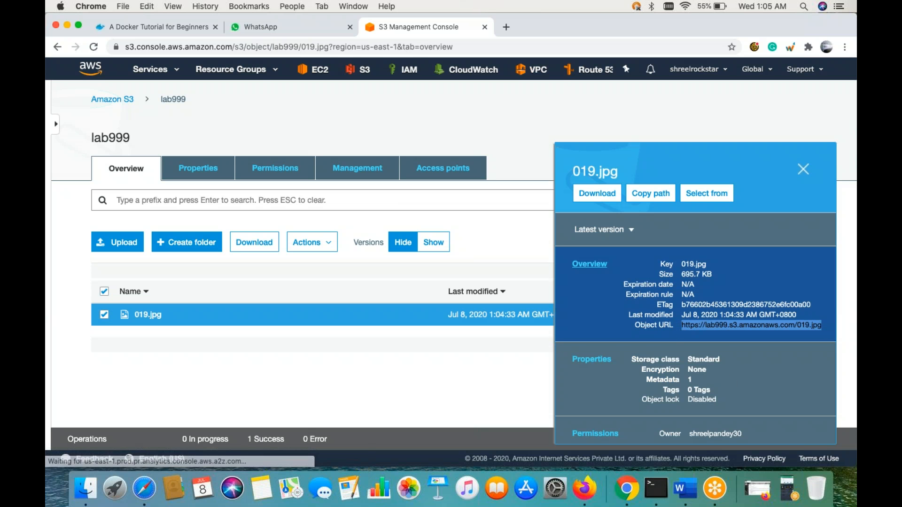
{"action": "left_click", "coordinate": [461, 326]}
{"action": "scroll", "coordinate": [461, 326], "scroll_direction": "down", "scroll_amount": 2}
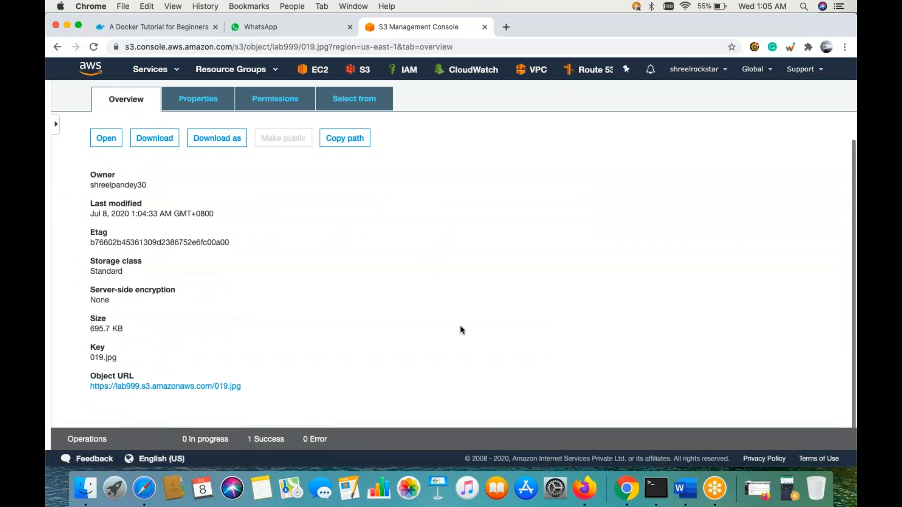
Step: Copy the object URL of 019.jpg and open it in a new browser tab to test public access
{"action": "left_click_drag", "start_coordinate": [251, 391], "coordinate": [89, 387]}
{"action": "key", "text": "super+c"}
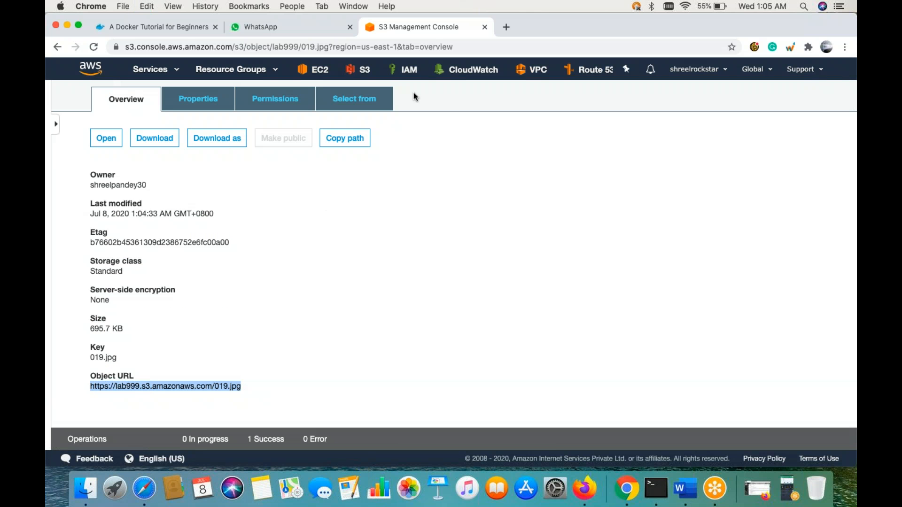
{"action": "left_click", "coordinate": [505, 27]}
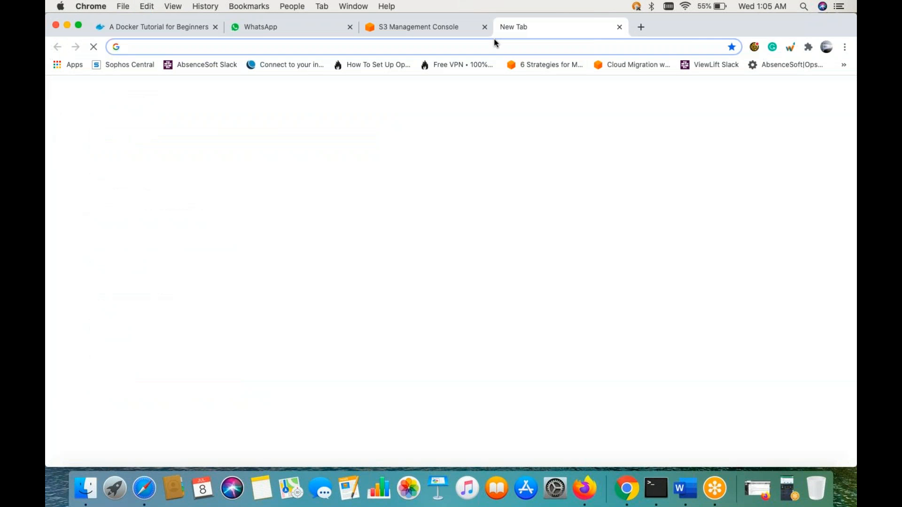
{"action": "key", "text": "super+v"}
{"action": "key", "text": "Return"}
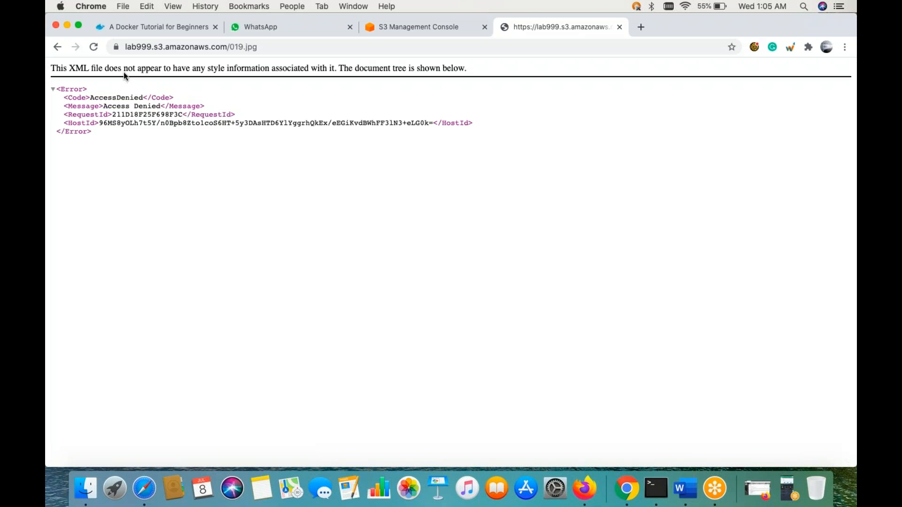
{"action": "left_click_drag", "start_coordinate": [79, 89], "coordinate": [98, 123]}
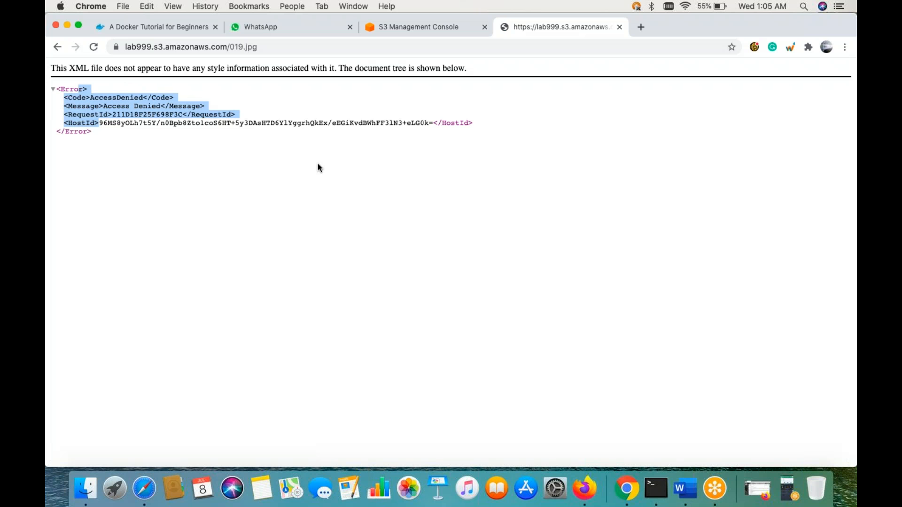
Step: Return to the S3 console and examine the permissions of 019.jpg, including the public access notice
{"action": "left_click", "coordinate": [413, 31]}
{"action": "scroll", "coordinate": [346, 326], "scroll_direction": "up", "scroll_amount": 3}
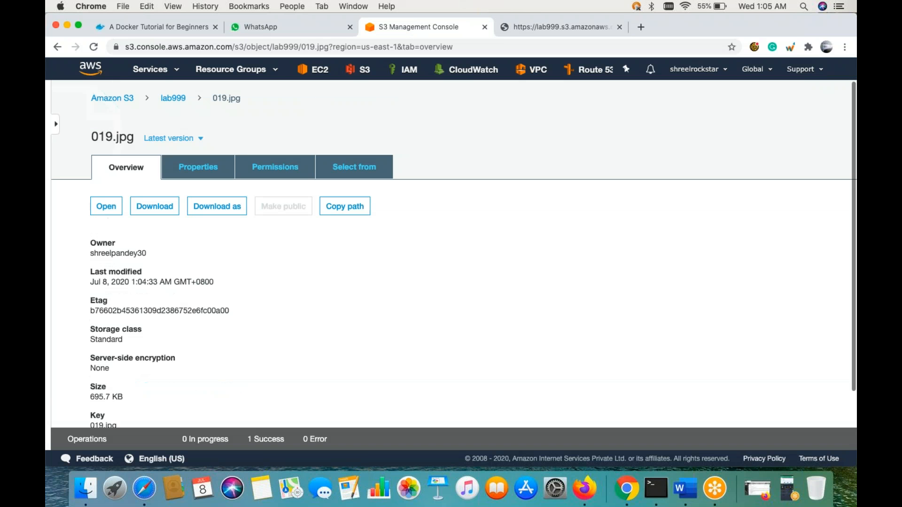
{"action": "scroll", "coordinate": [345, 326], "scroll_direction": "down", "scroll_amount": 3}
{"action": "scroll", "coordinate": [342, 323], "scroll_direction": "up", "scroll_amount": 3}
{"action": "left_click", "coordinate": [269, 175]}
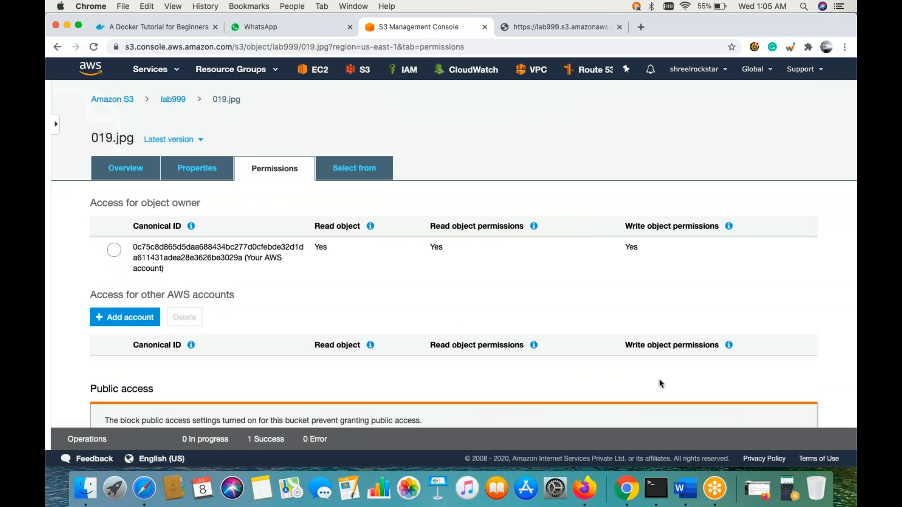
{"action": "scroll", "coordinate": [479, 303], "scroll_direction": "down", "scroll_amount": 4}
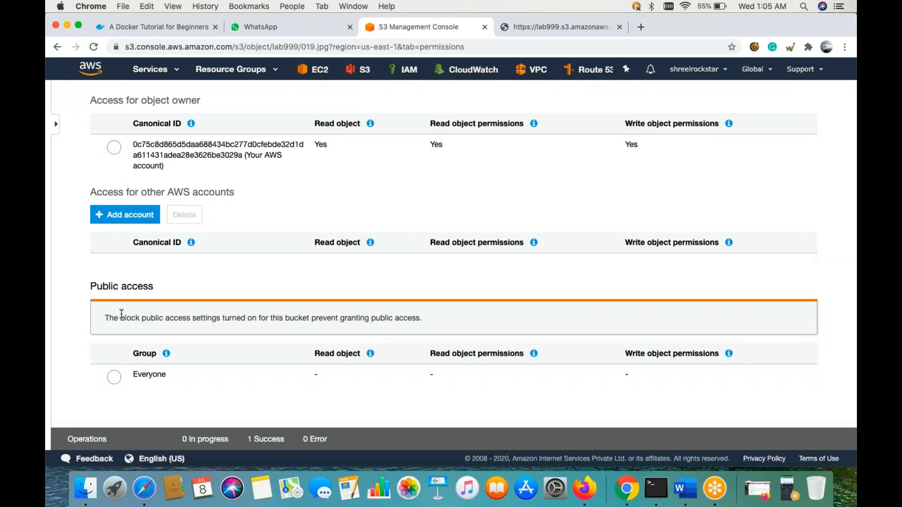
{"action": "left_click_drag", "start_coordinate": [121, 315], "coordinate": [248, 321]}
{"action": "left_click", "coordinate": [253, 321]}
Step: Try to grant the Everyone group Read object access to 019.jpg
{"action": "left_click", "coordinate": [312, 380]}
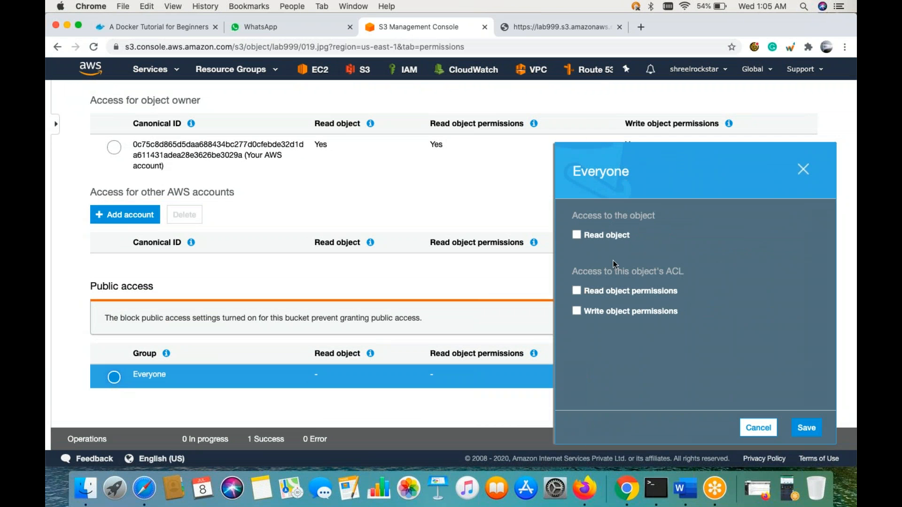
{"action": "left_click", "coordinate": [576, 235]}
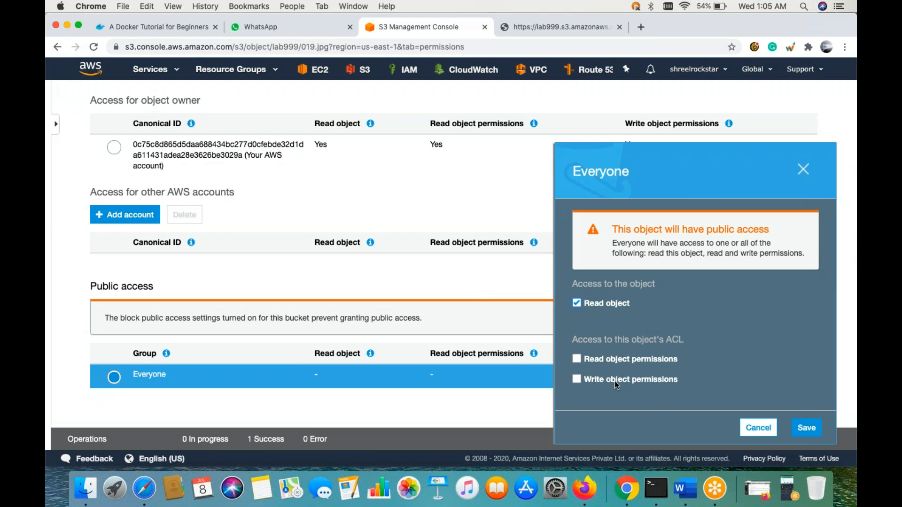
{"action": "left_click", "coordinate": [807, 427]}
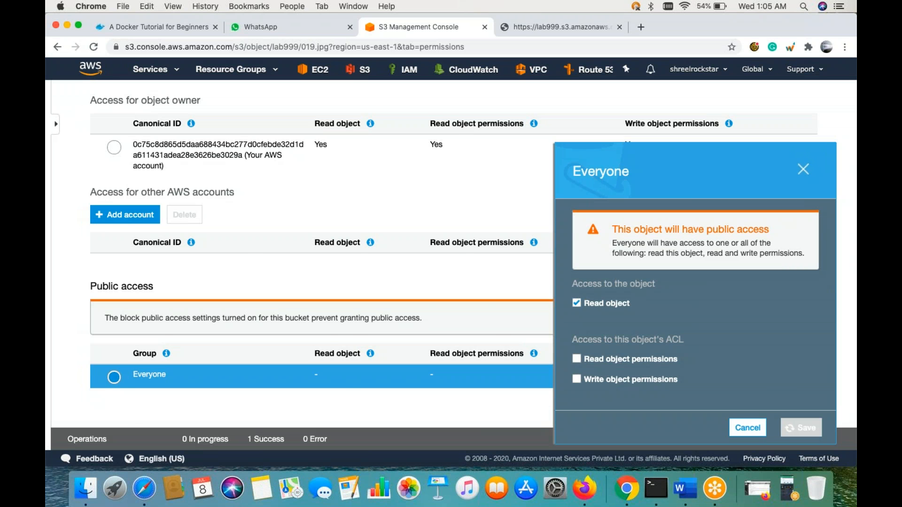
{"action": "scroll", "coordinate": [534, 342], "scroll_direction": "down", "scroll_amount": 3}
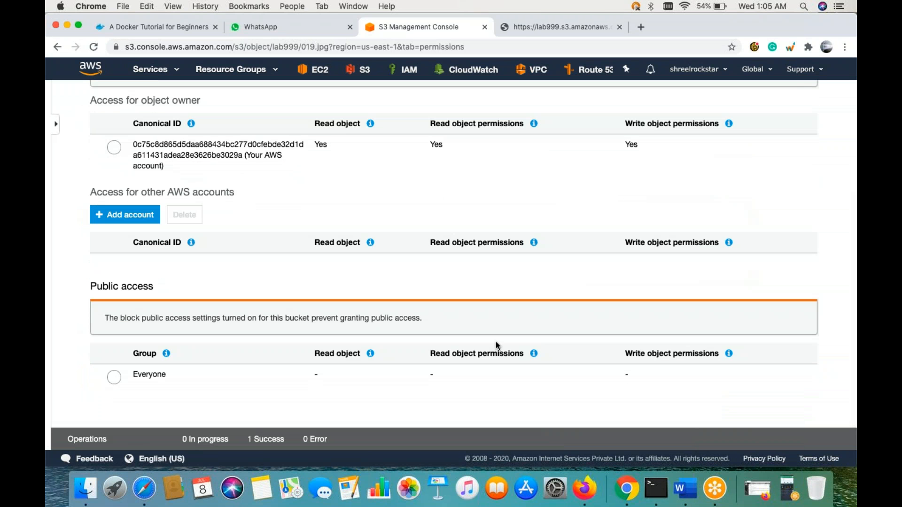
Step: Try to grant Everyone both Read object and Read object permissions on 019.jpg
{"action": "left_click", "coordinate": [117, 383]}
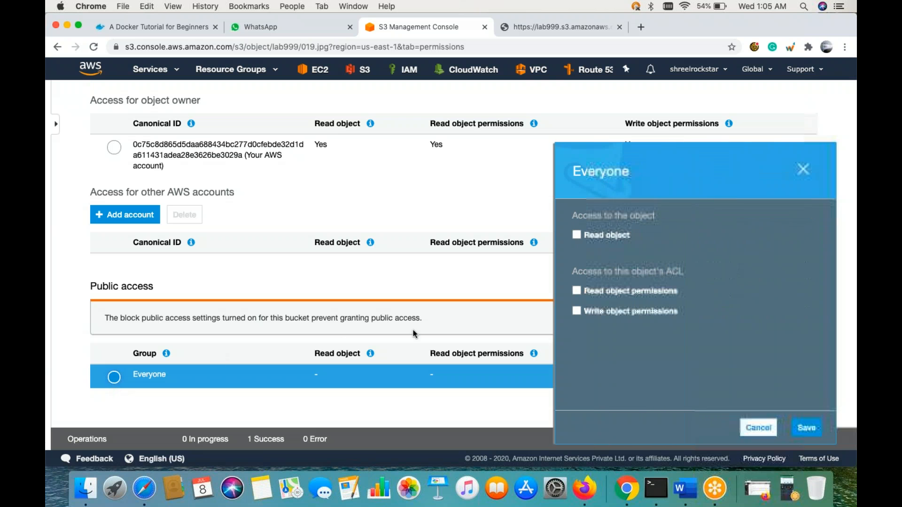
{"action": "left_click", "coordinate": [577, 234]}
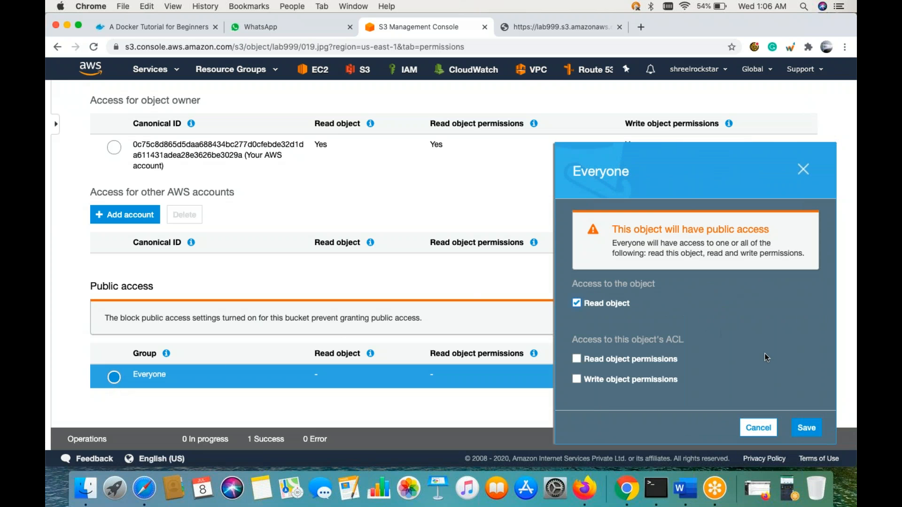
{"action": "left_click", "coordinate": [576, 360]}
{"action": "left_click", "coordinate": [806, 428]}
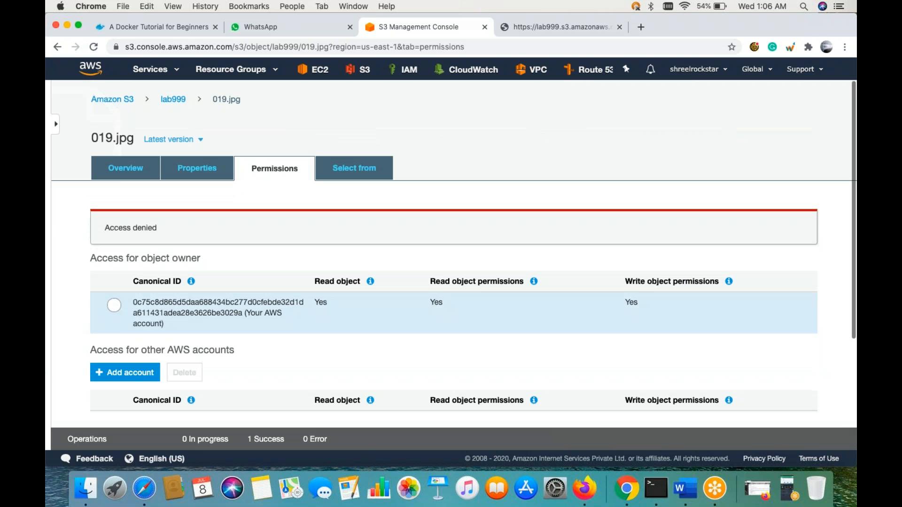
Step: Go back to bucket lab999, select 019.jpg, and look through the actions available for it
{"action": "left_click", "coordinate": [176, 98]}
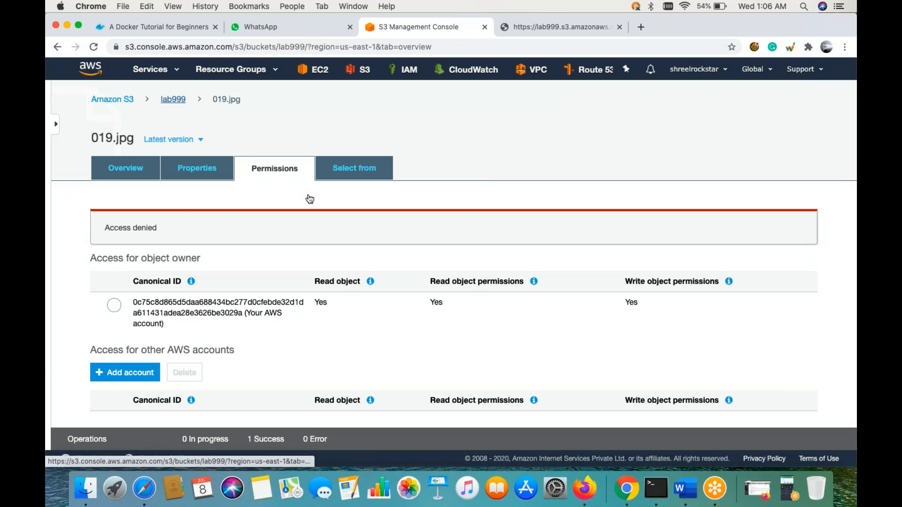
{"action": "left_click", "coordinate": [104, 293]}
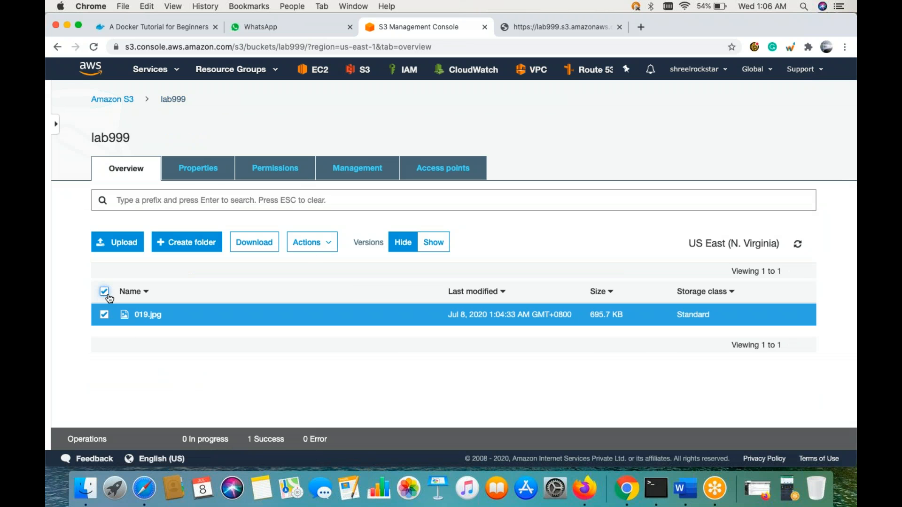
{"action": "left_click", "coordinate": [323, 248]}
{"action": "scroll", "coordinate": [329, 359], "scroll_direction": "down", "scroll_amount": 3}
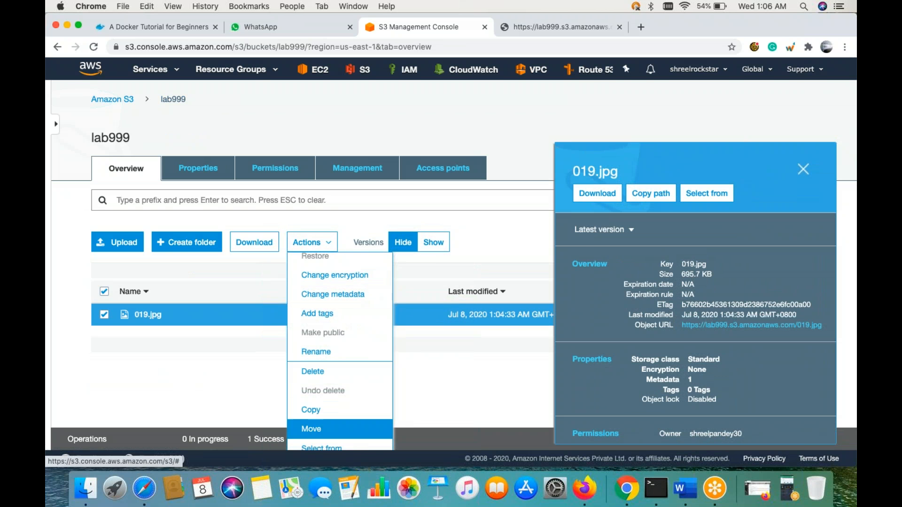
{"action": "scroll", "coordinate": [337, 382], "scroll_direction": "down", "scroll_amount": 1}
{"action": "scroll", "coordinate": [338, 382], "scroll_direction": "up", "scroll_amount": 5}
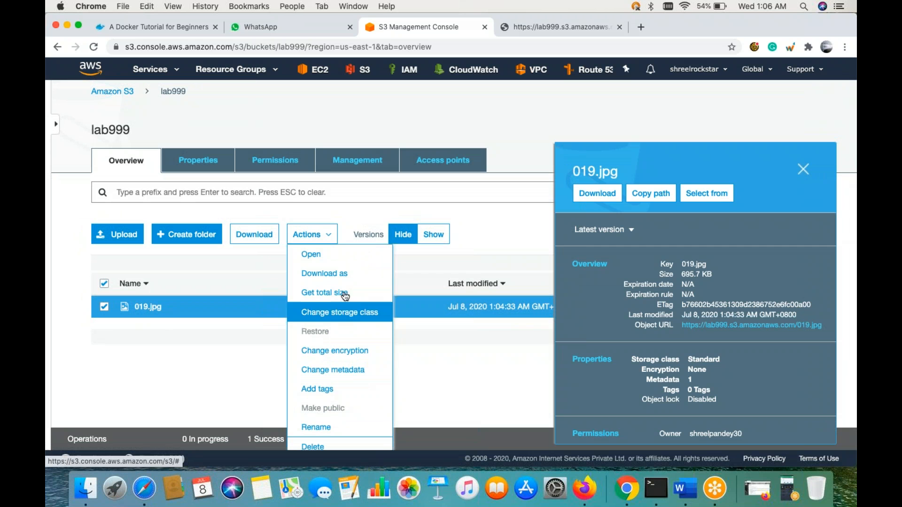
{"action": "left_click", "coordinate": [247, 363]}
Step: Return to the bucket list, select lab999, and review its properties, permissions and management summary
{"action": "left_click", "coordinate": [127, 92]}
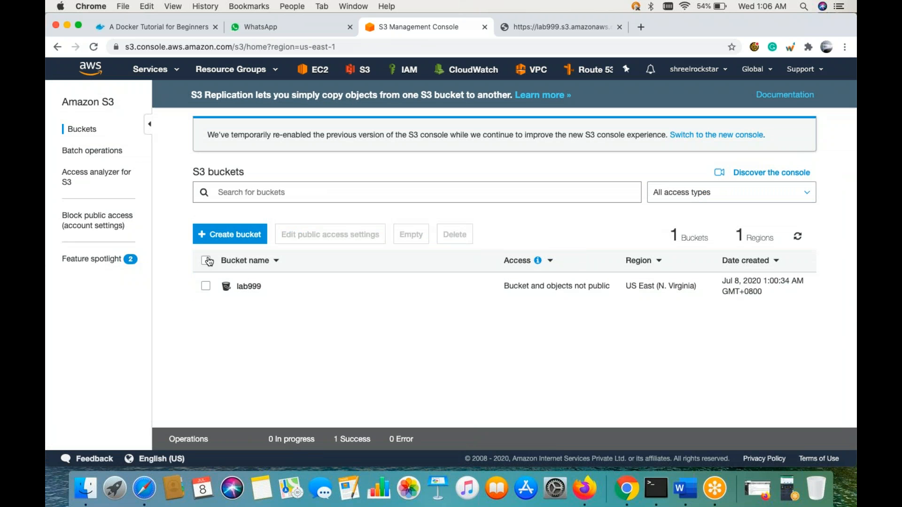
{"action": "left_click", "coordinate": [206, 261]}
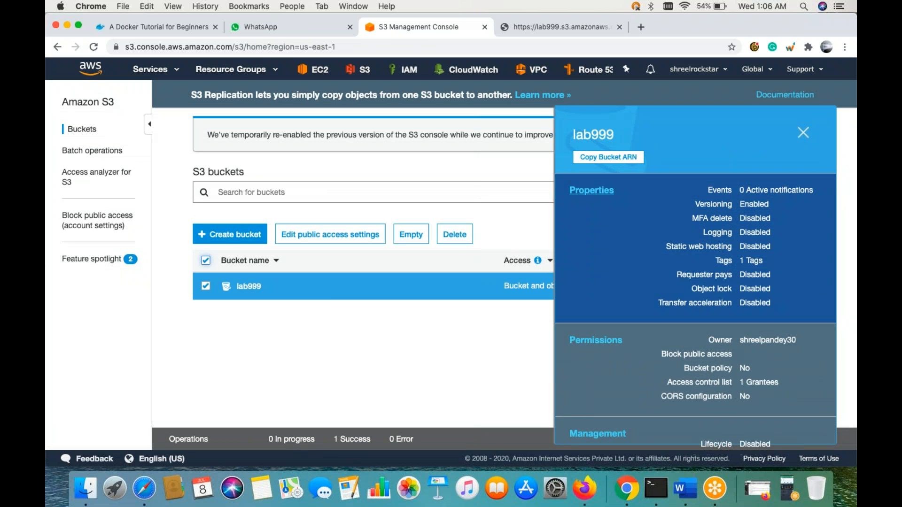
{"action": "scroll", "coordinate": [634, 235], "scroll_direction": "down", "scroll_amount": 3}
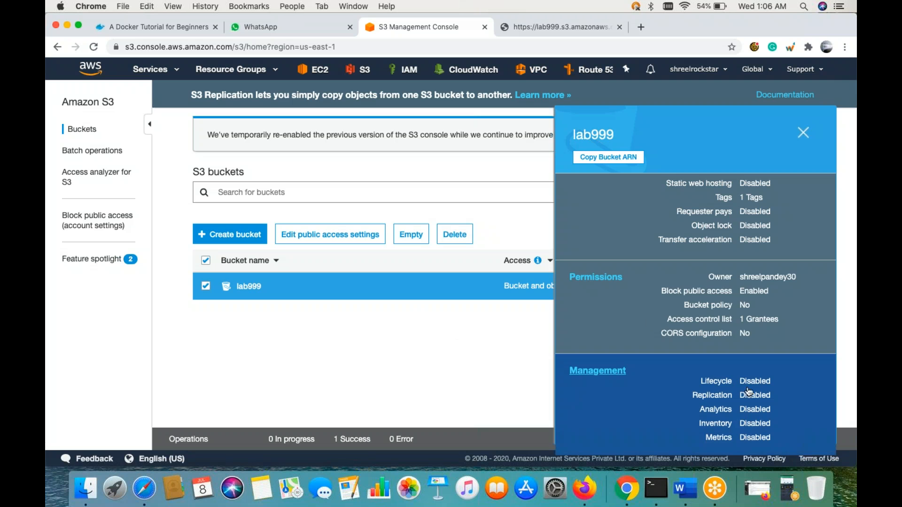
Step: Open the permissions of lab999 and review its block public access settings
{"action": "left_click", "coordinate": [616, 281]}
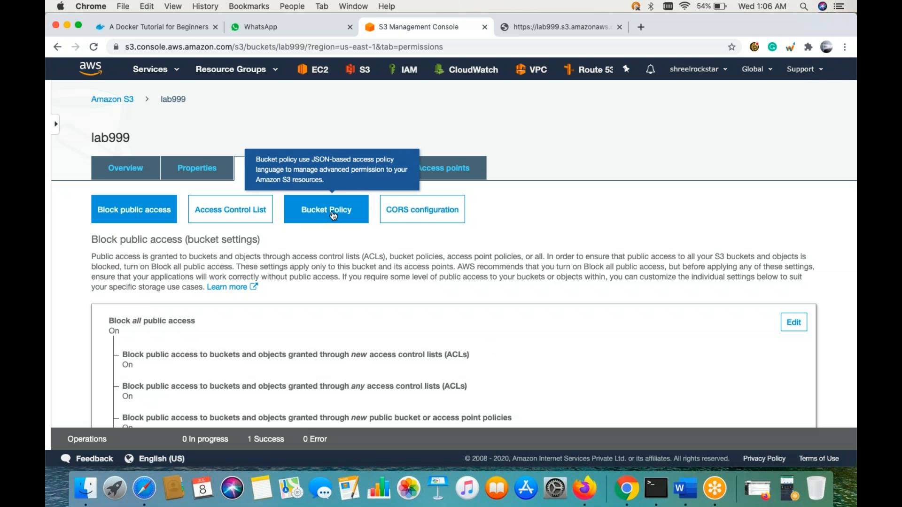
{"action": "scroll", "coordinate": [532, 276], "scroll_direction": "down", "scroll_amount": 1}
{"action": "scroll", "coordinate": [532, 276], "scroll_direction": "down", "scroll_amount": 5}
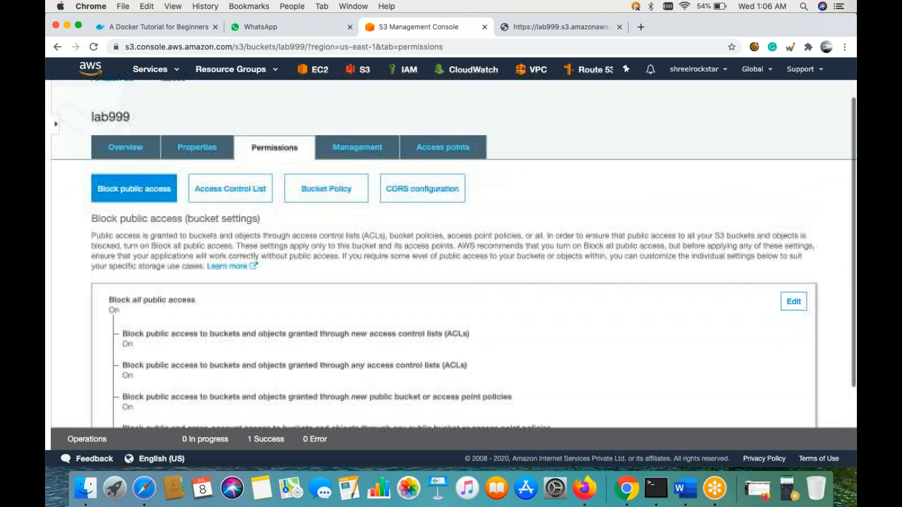
{"action": "scroll", "coordinate": [284, 172], "scroll_direction": "up", "scroll_amount": 4}
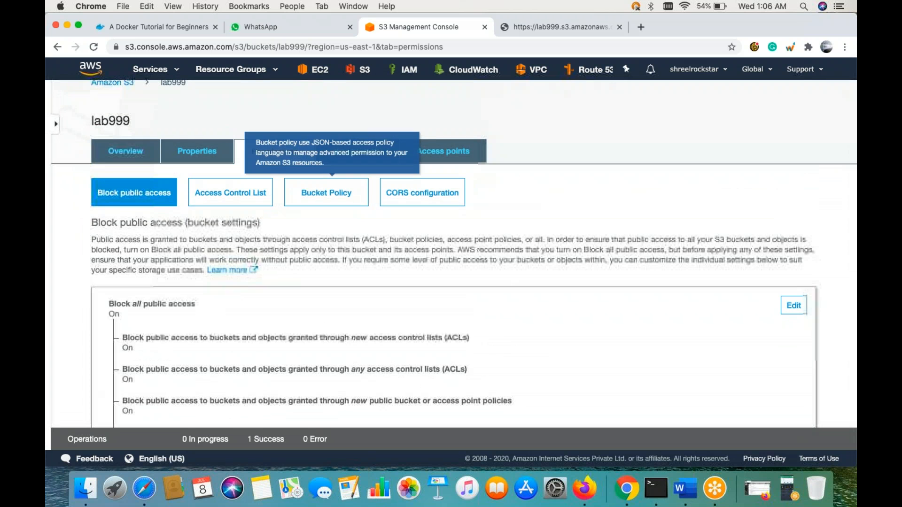
Step: Show the bucket policy editor for lab999 and launch the AWS Policy Generator from it
{"action": "left_click", "coordinate": [338, 203]}
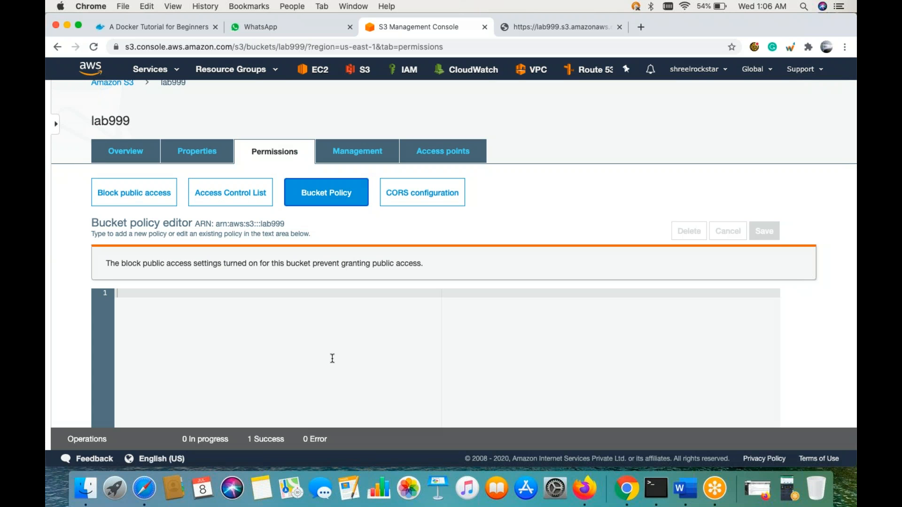
{"action": "scroll", "coordinate": [333, 359], "scroll_direction": "down", "scroll_amount": 3}
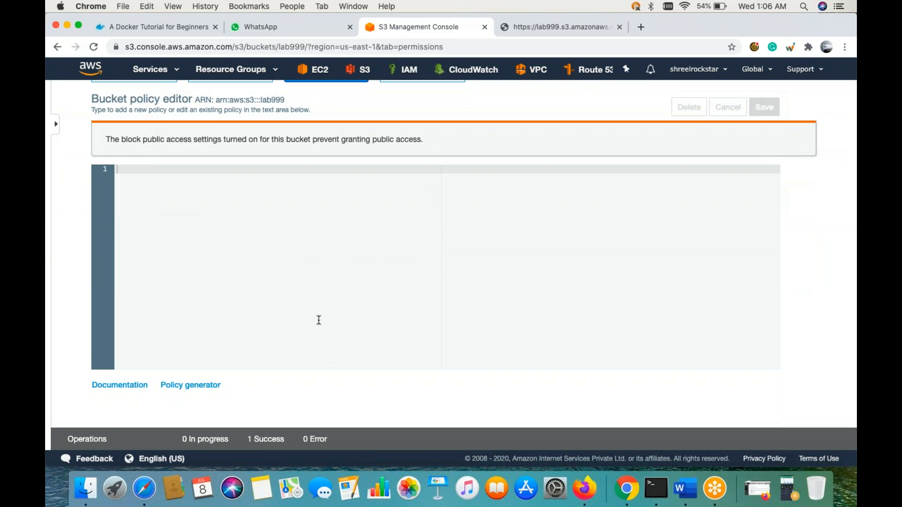
{"action": "scroll", "coordinate": [319, 320], "scroll_direction": "up", "scroll_amount": 3}
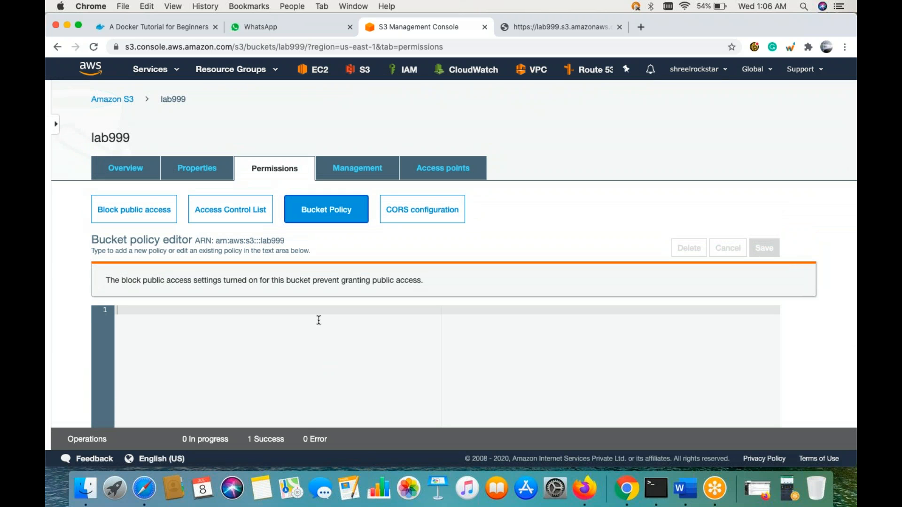
{"action": "scroll", "coordinate": [319, 320], "scroll_direction": "down", "scroll_amount": 3}
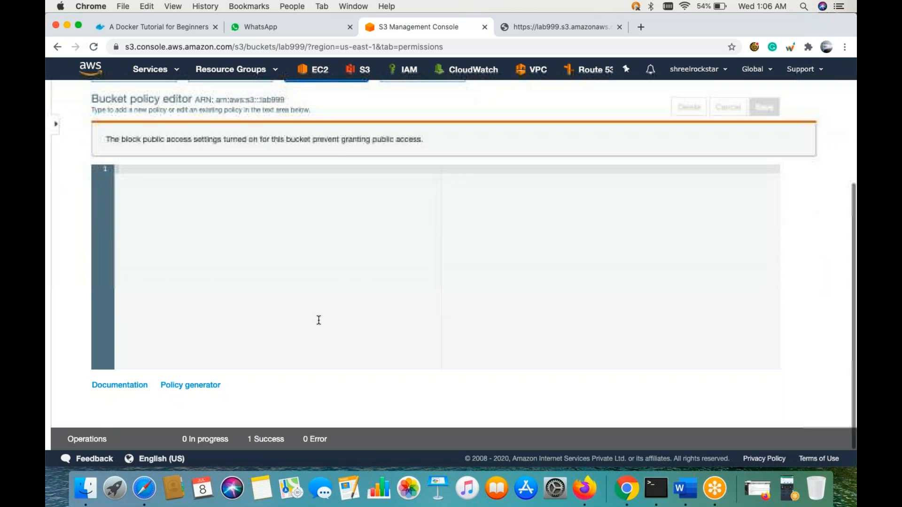
{"action": "left_click", "coordinate": [208, 386]}
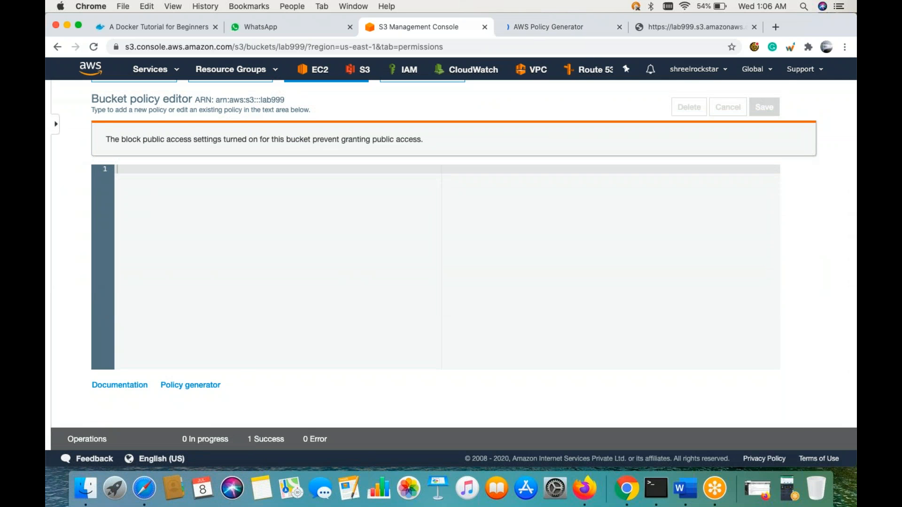
Step: Go back from the bucket policy to the block public access settings of lab999 and check them again
{"action": "scroll", "coordinate": [329, 211], "scroll_direction": "up", "scroll_amount": 3}
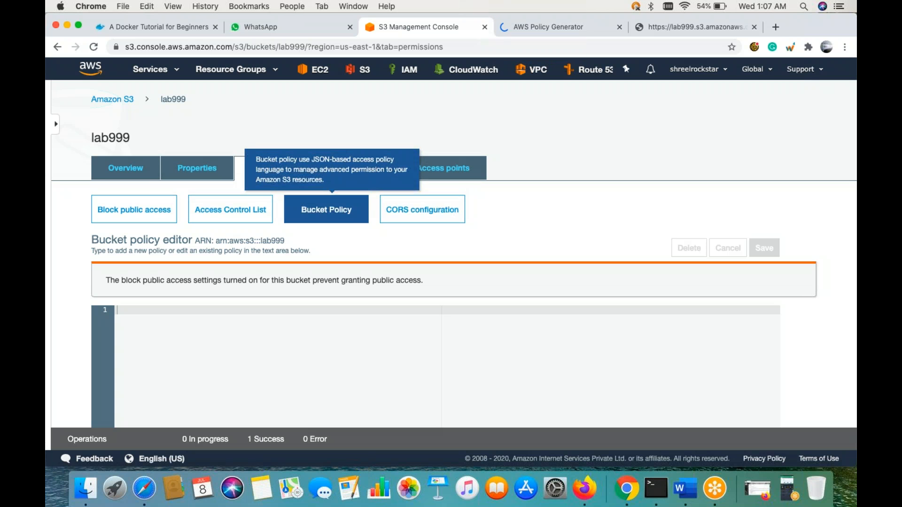
{"action": "left_click", "coordinate": [160, 209]}
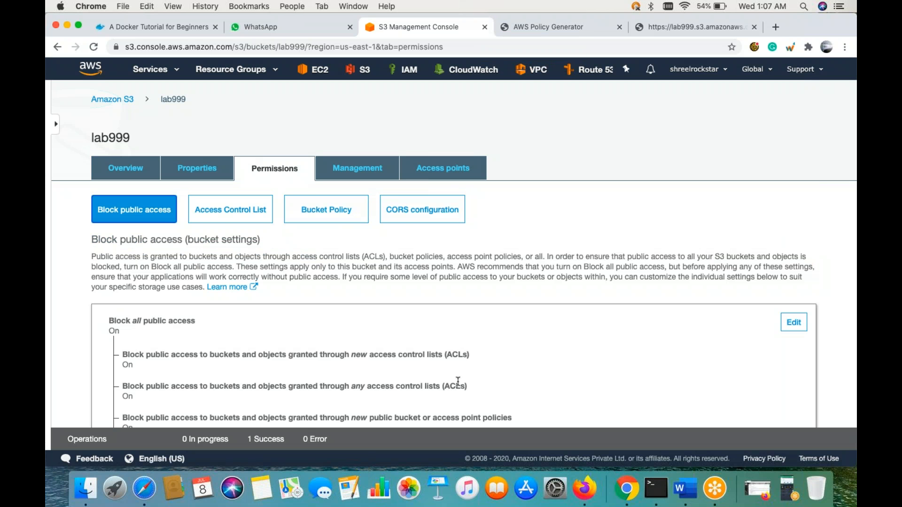
{"action": "scroll", "coordinate": [458, 382], "scroll_direction": "down", "scroll_amount": 4}
{"action": "scroll", "coordinate": [454, 263], "scroll_direction": "up", "scroll_amount": 4}
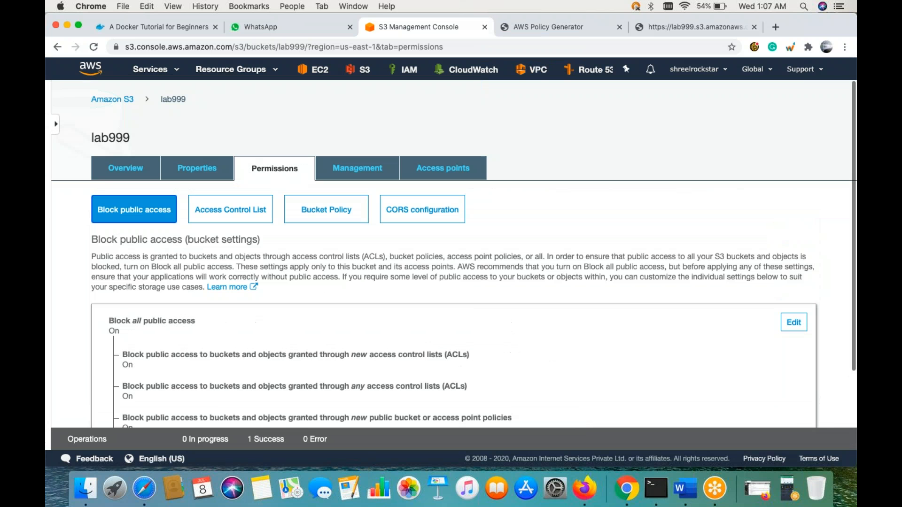
Step: Switch to the AWS Policy Generator and select S3 Bucket Policy as the policy type
{"action": "left_click", "coordinate": [535, 27]}
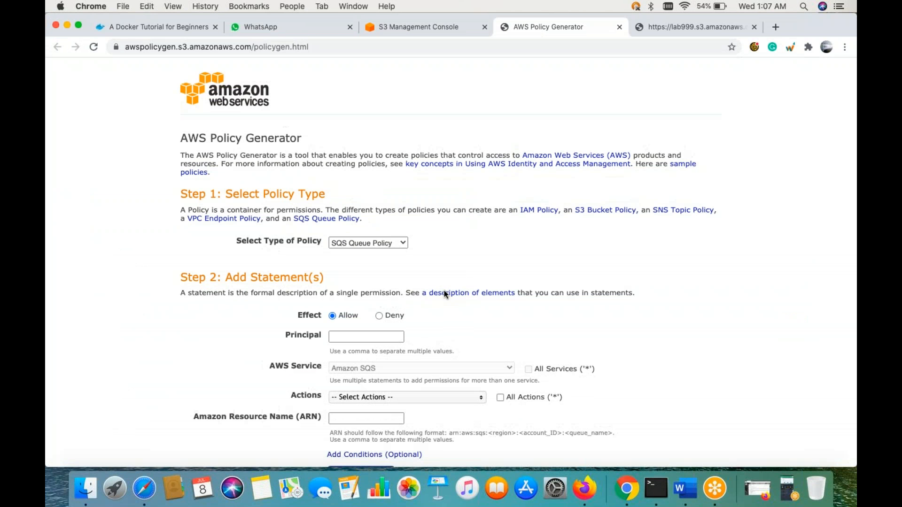
{"action": "scroll", "coordinate": [465, 272], "scroll_direction": "down", "scroll_amount": 3}
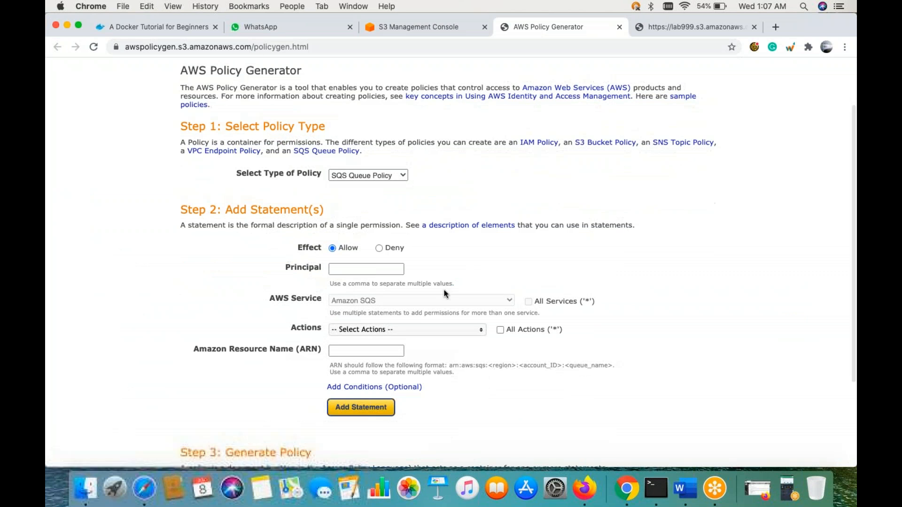
{"action": "left_click", "coordinate": [397, 181]}
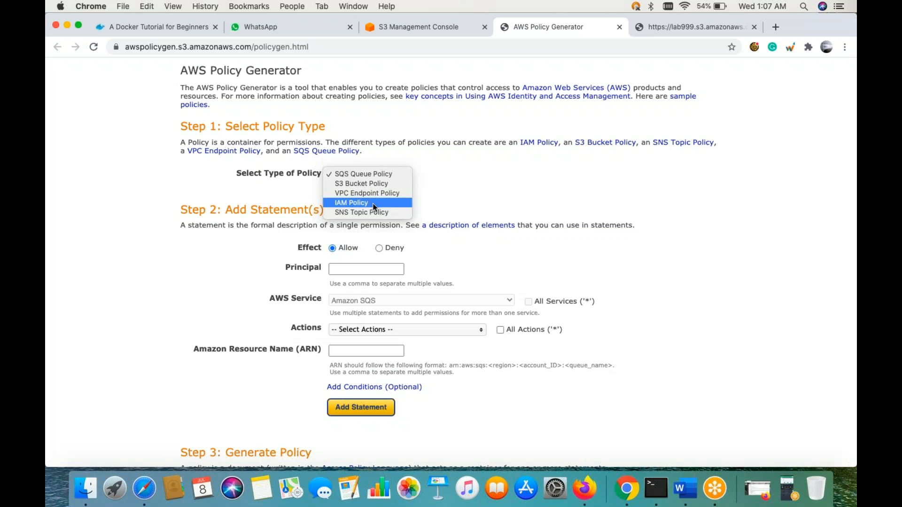
{"action": "left_click", "coordinate": [374, 185]}
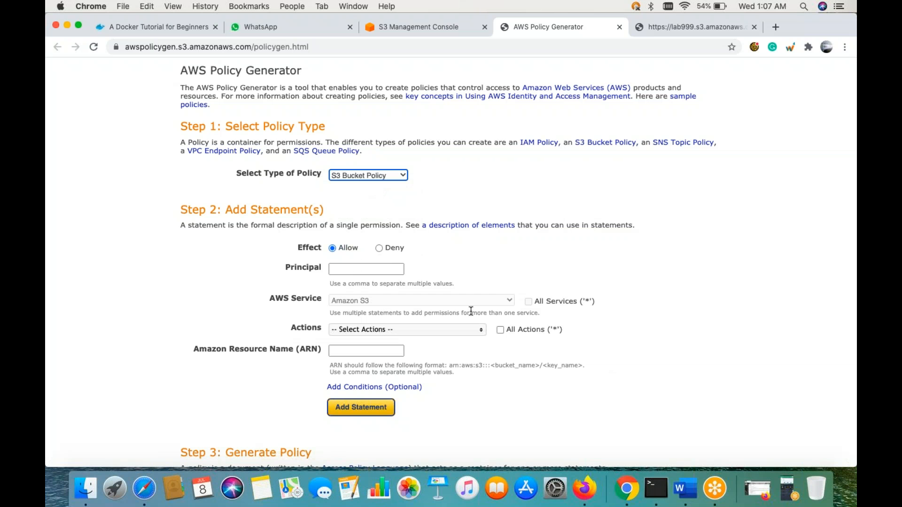
Step: Enter * as the principal of the Allow statement in the AWS Policy Generator
{"action": "left_click", "coordinate": [416, 24]}
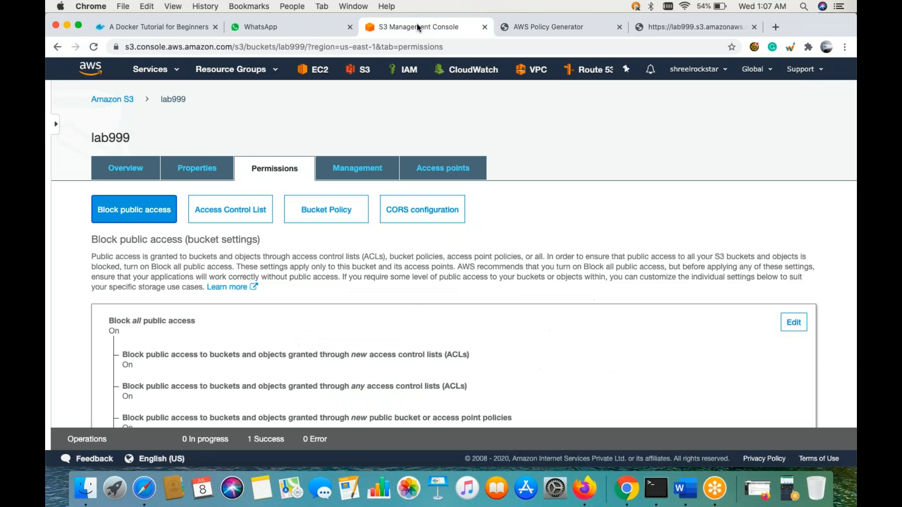
{"action": "left_click", "coordinate": [549, 27]}
{"action": "left_click", "coordinate": [366, 269]}
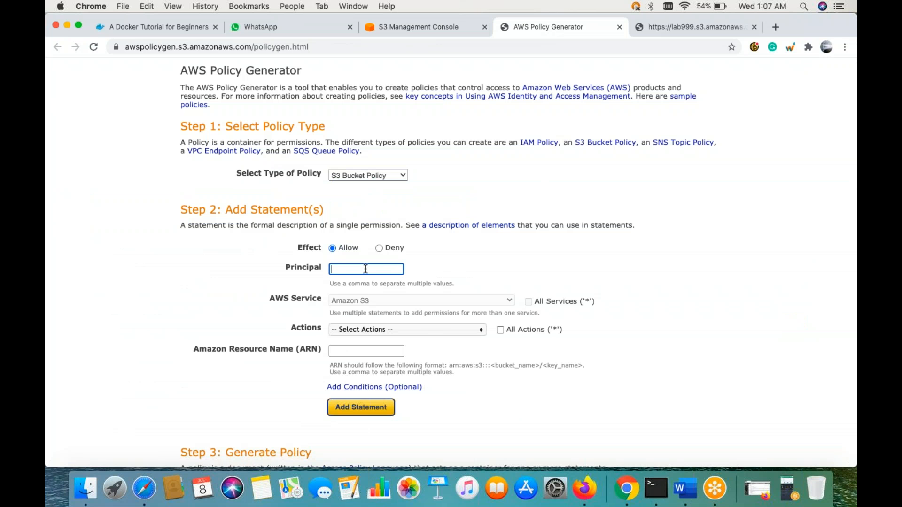
{"action": "type", "text": "*"}
{"action": "key", "text": "Return"}
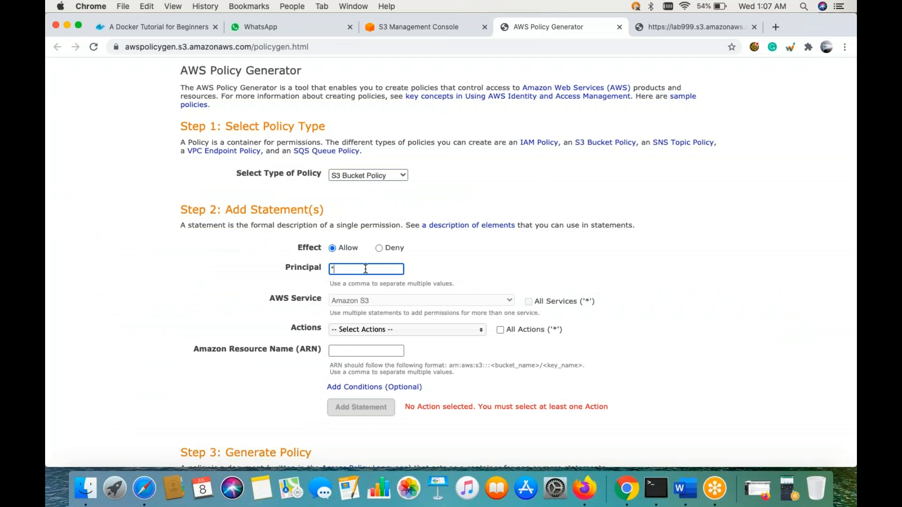
{"action": "left_click", "coordinate": [585, 286]}
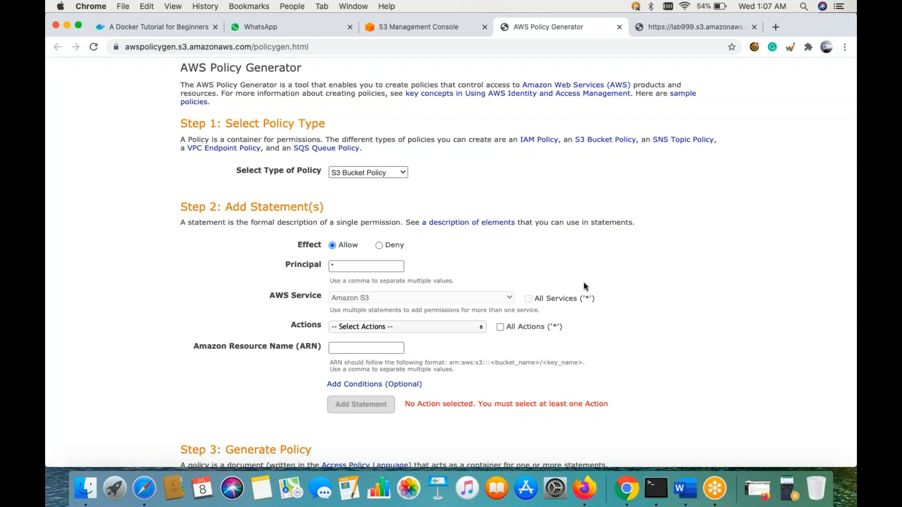
Step: Look through the available Amazon S3 actions and enable All Actions ('*') for the statement
{"action": "scroll", "coordinate": [584, 282], "scroll_direction": "down", "scroll_amount": 3}
{"action": "left_click", "coordinate": [399, 249]}
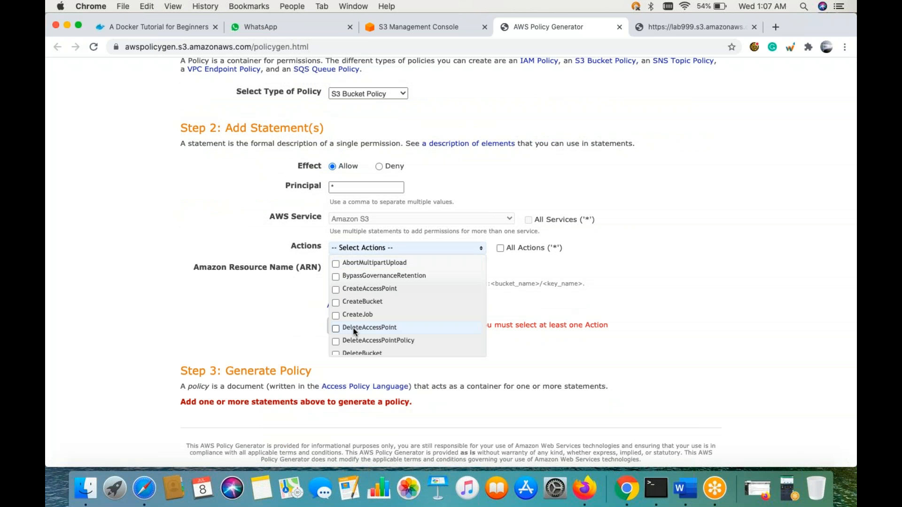
{"action": "scroll", "coordinate": [354, 332], "scroll_direction": "up", "scroll_amount": 3}
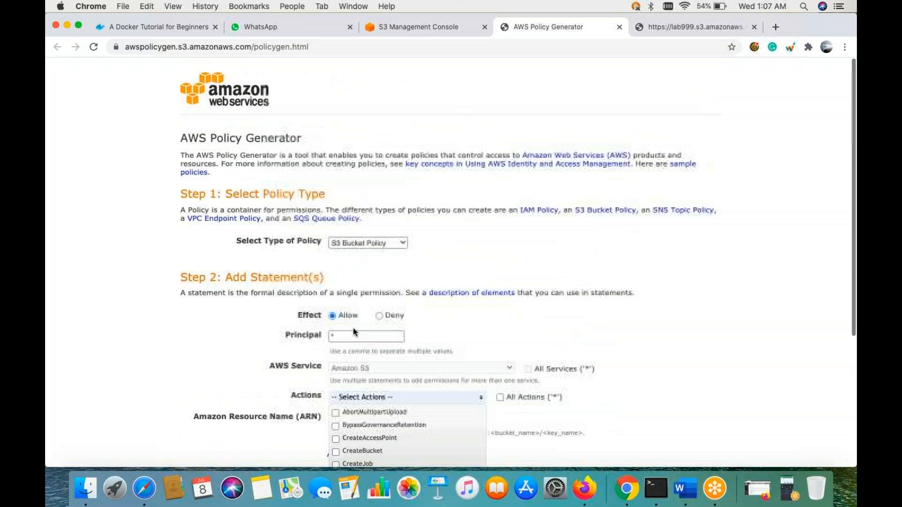
{"action": "scroll", "coordinate": [353, 331], "scroll_direction": "down", "scroll_amount": 3}
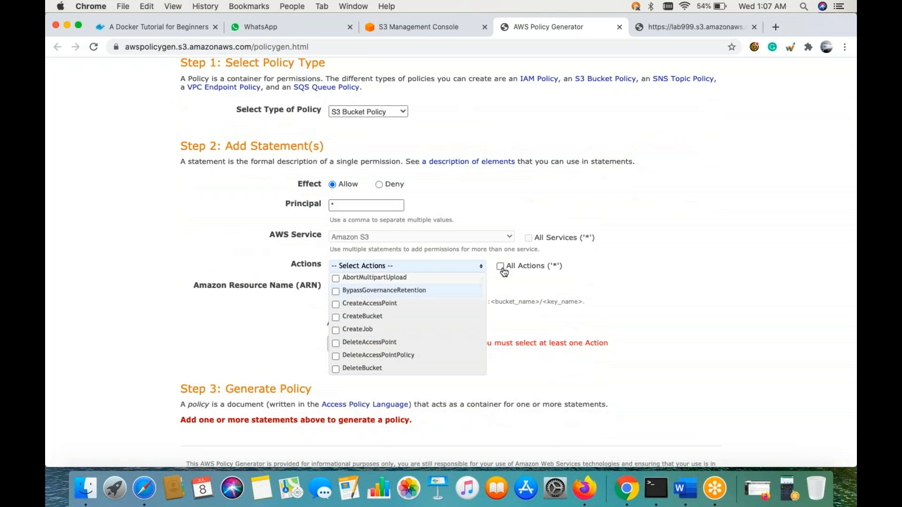
{"action": "left_click", "coordinate": [500, 267]}
{"action": "left_click", "coordinate": [499, 266]}
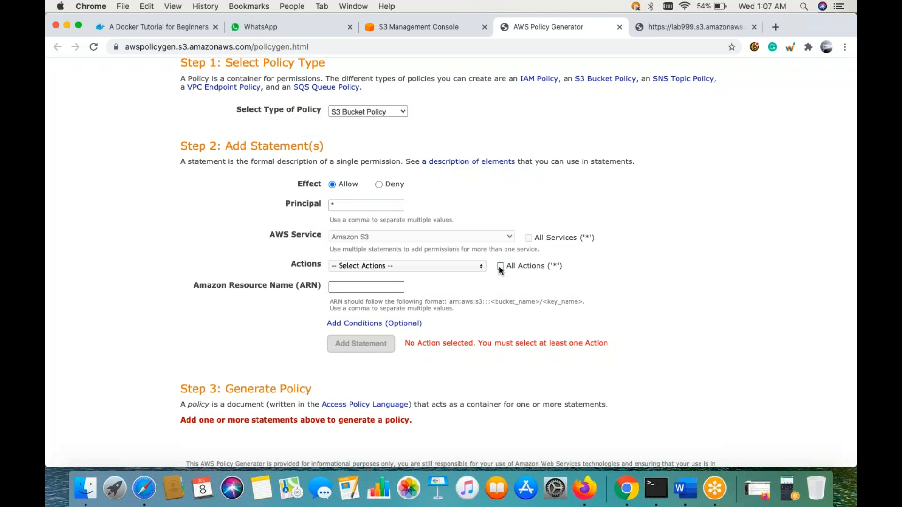
{"action": "left_click", "coordinate": [471, 267]}
{"action": "scroll", "coordinate": [409, 331], "scroll_direction": "down", "scroll_amount": 5}
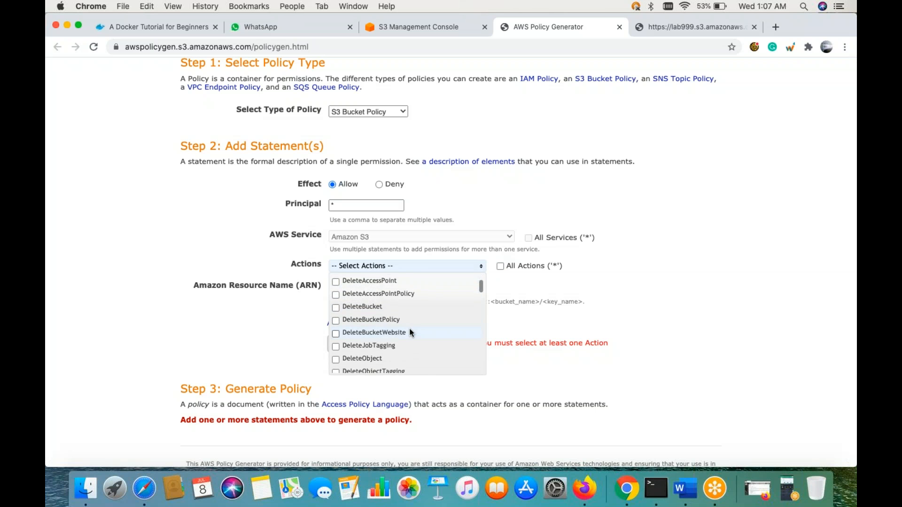
{"action": "scroll", "coordinate": [399, 319], "scroll_direction": "down", "scroll_amount": 5}
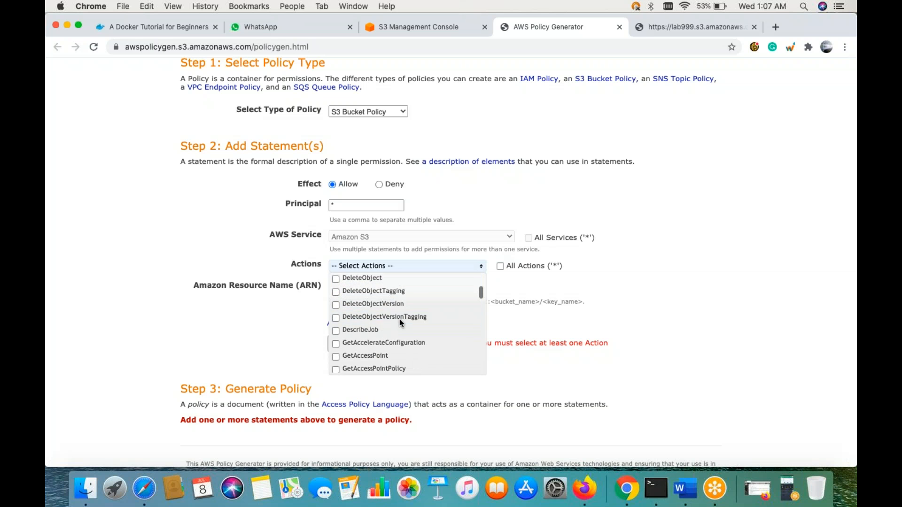
{"action": "scroll", "coordinate": [399, 320], "scroll_direction": "down", "scroll_amount": 6}
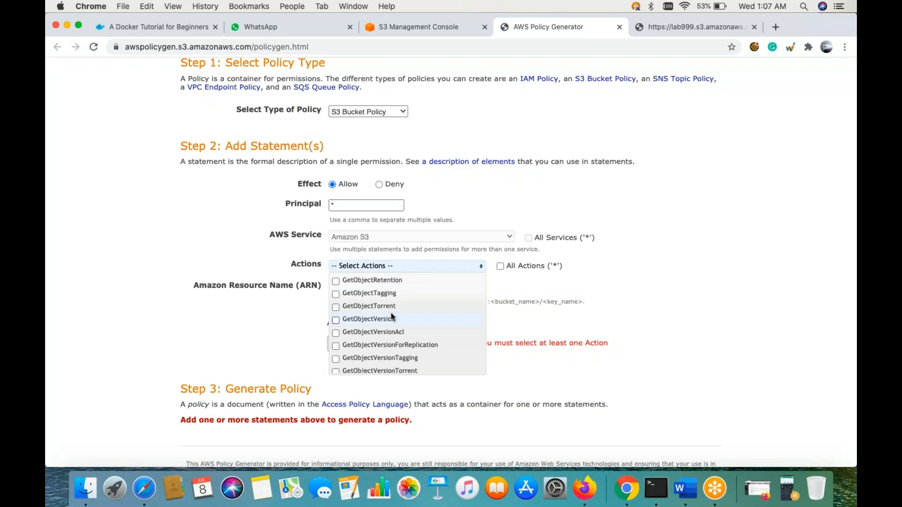
{"action": "scroll", "coordinate": [395, 313], "scroll_direction": "down", "scroll_amount": 8}
{"action": "scroll", "coordinate": [404, 301], "scroll_direction": "down", "scroll_amount": 10}
{"action": "scroll", "coordinate": [416, 237], "scroll_direction": "up", "scroll_amount": 15}
{"action": "left_click", "coordinate": [501, 207]}
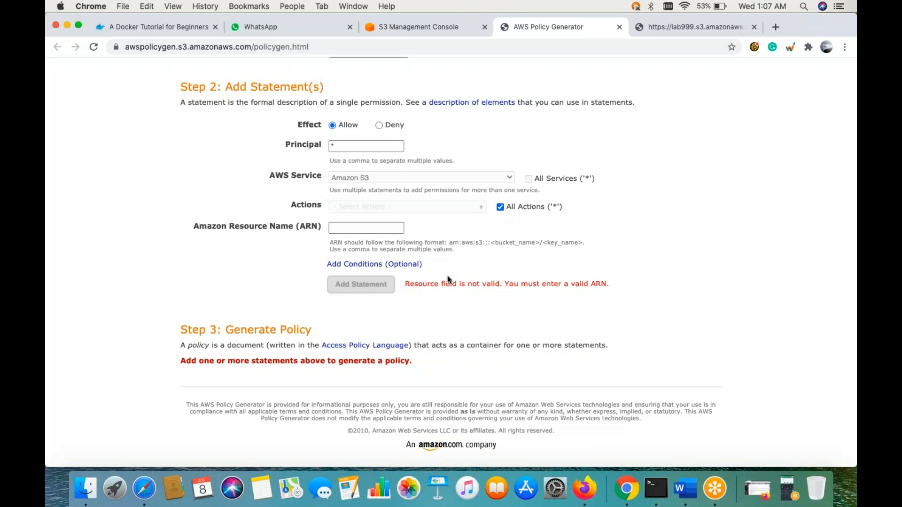
Step: Set the Amazon Resource Name to arn:aws:s3:::lab999 and add the statement to the policy
{"action": "left_click", "coordinate": [377, 230]}
{"action": "type", "text": "arn"}
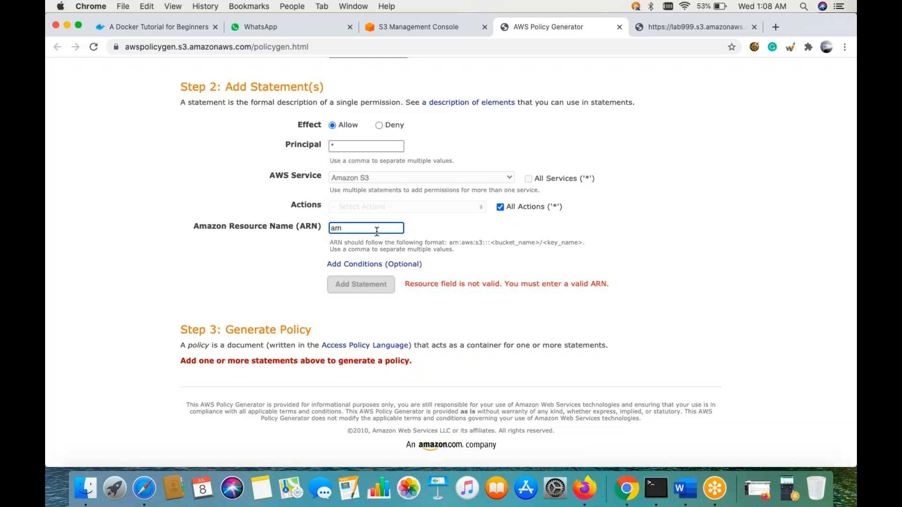
{"action": "type", "text": ":aws:s3:::"}
{"action": "left_click", "coordinate": [428, 27]}
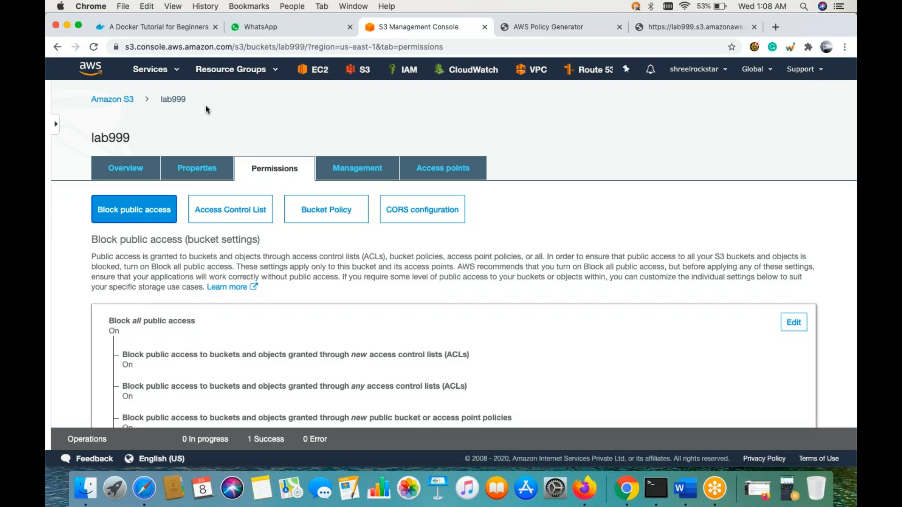
{"action": "left_click", "coordinate": [557, 27]}
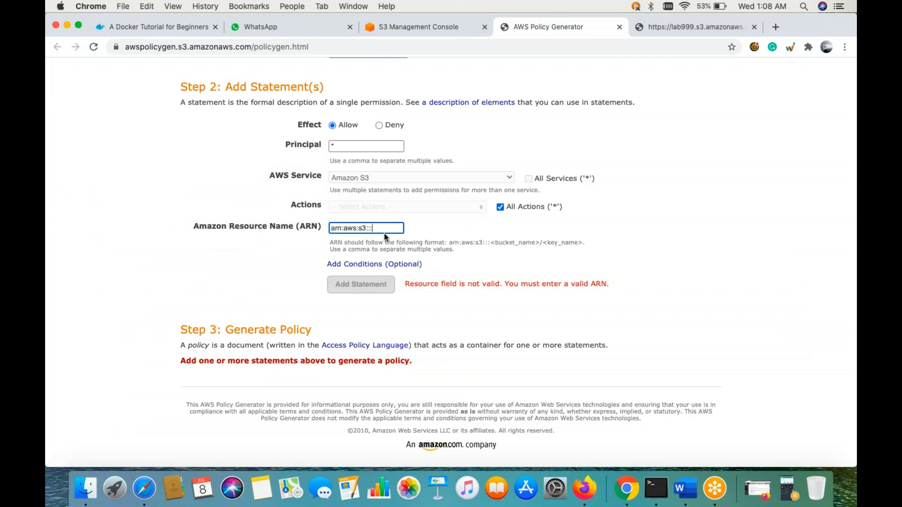
{"action": "type", "text": "l"}
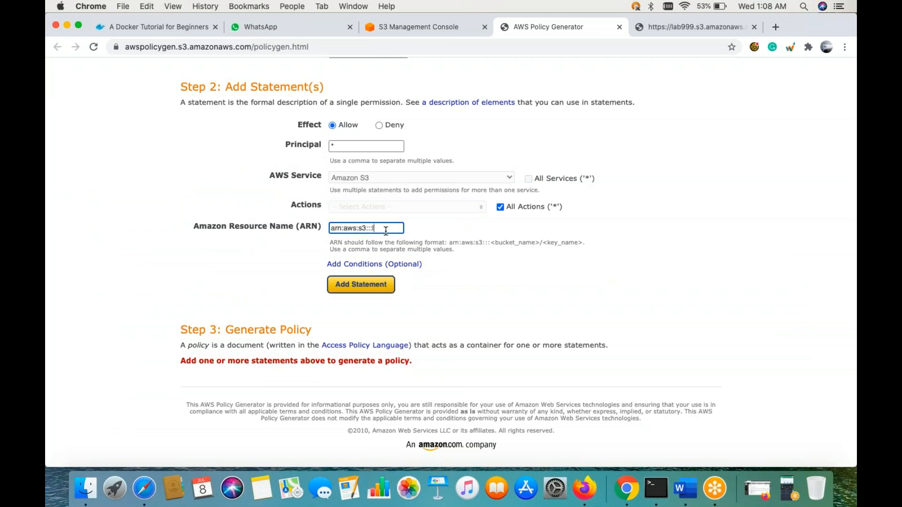
{"action": "type", "text": "ab999"}
{"action": "left_click", "coordinate": [361, 285]}
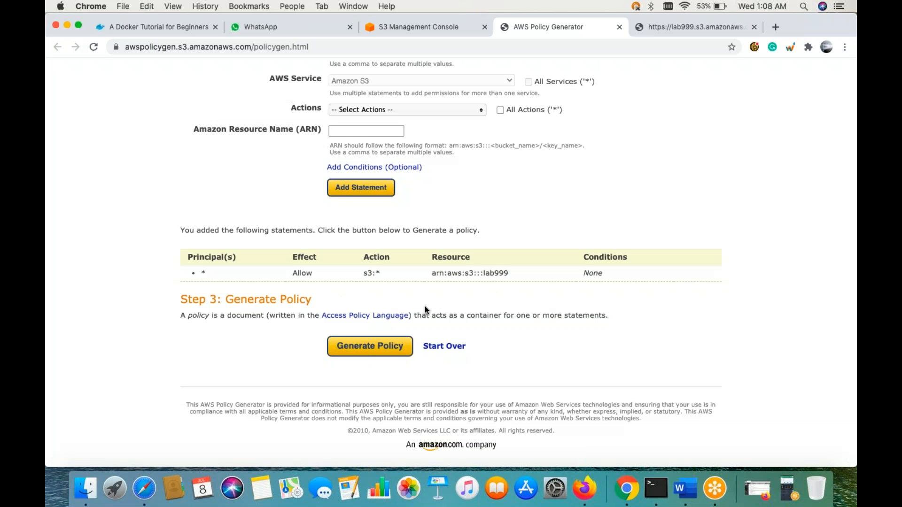
Step: Generate the policy and copy its complete JSON document
{"action": "left_click", "coordinate": [376, 350]}
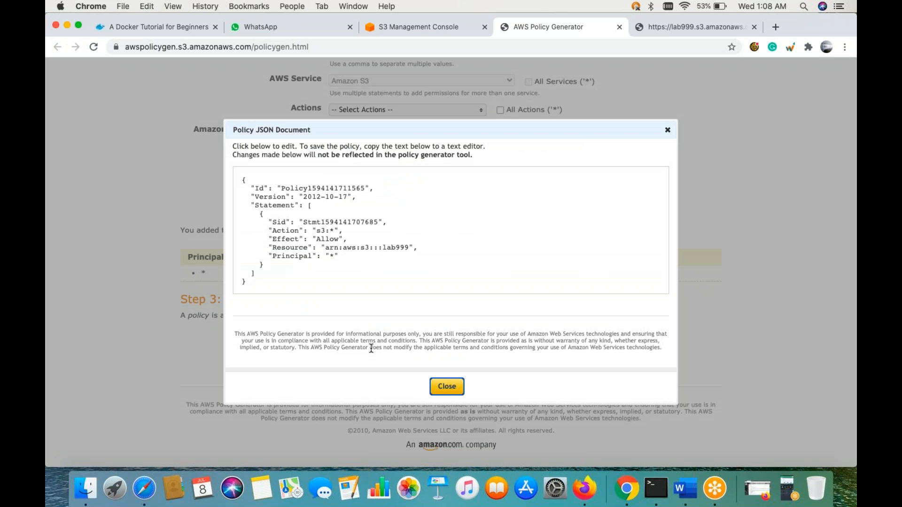
{"action": "left_click", "coordinate": [260, 281]}
{"action": "key", "text": "super+a"}
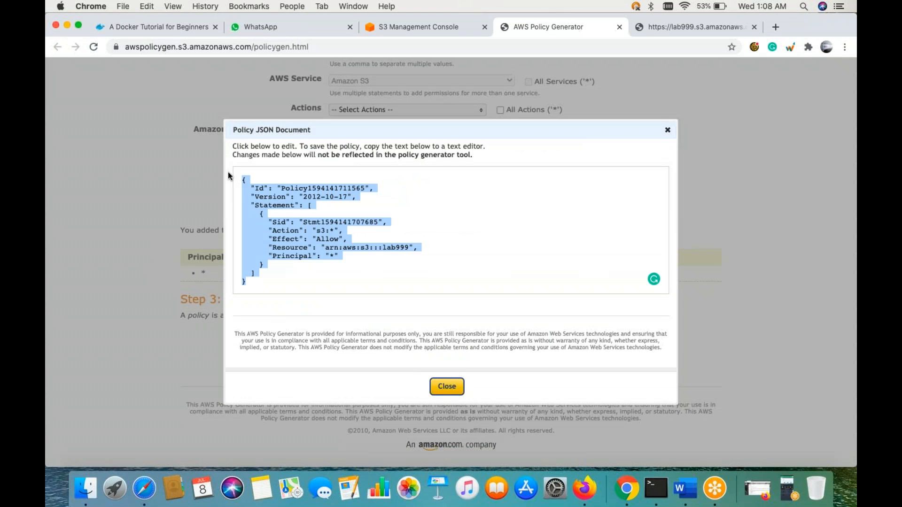
{"action": "key", "text": "super+c"}
{"action": "key", "text": "super+c"}
Step: Switch to the S3 console, paste the copied JSON into the bucket policy editor of lab999 and try to save it
{"action": "left_click", "coordinate": [416, 24]}
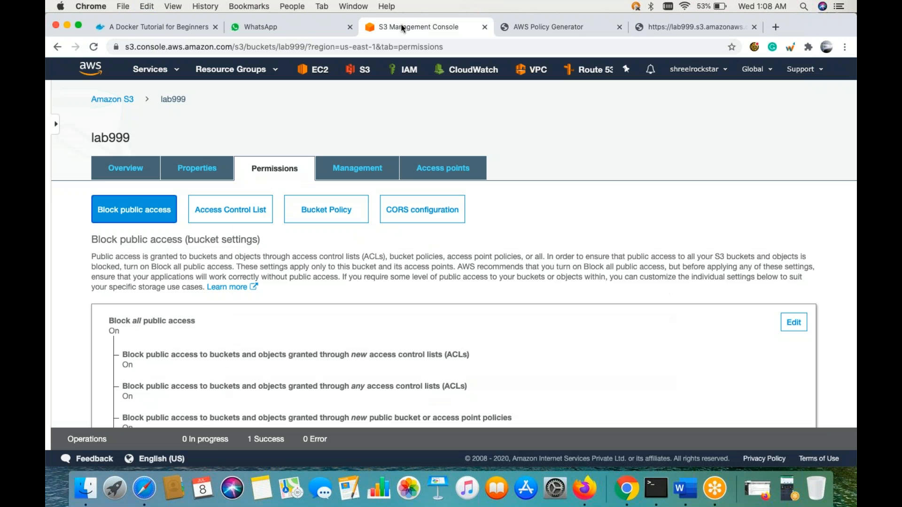
{"action": "left_click", "coordinate": [326, 210]}
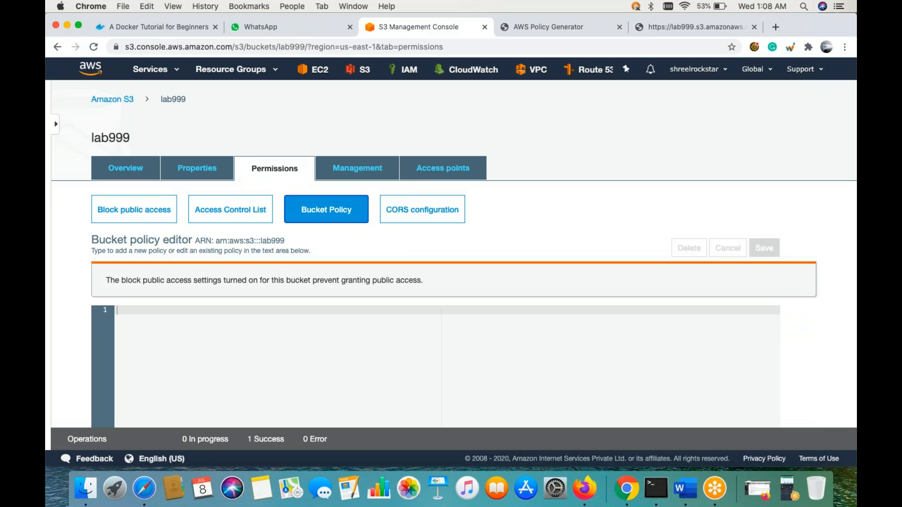
{"action": "scroll", "coordinate": [333, 224], "scroll_direction": "down", "scroll_amount": 3}
{"action": "key", "text": "super+v"}
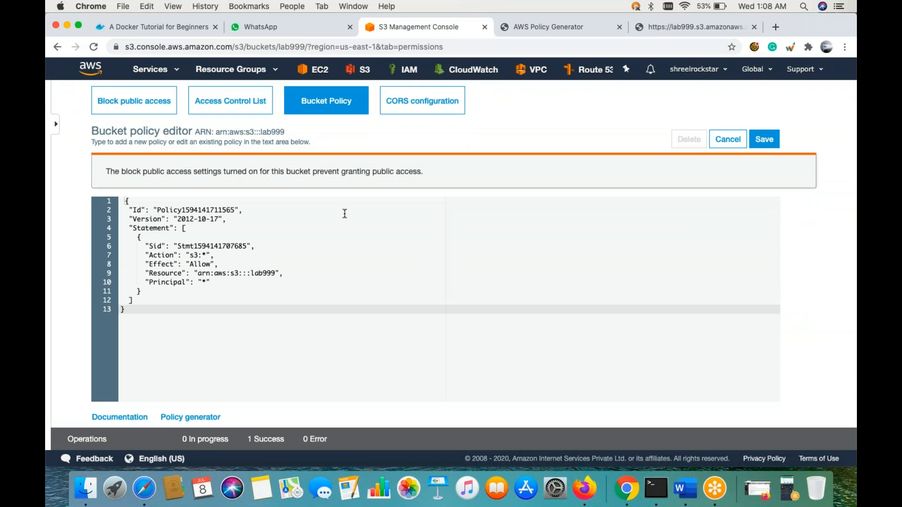
{"action": "left_click", "coordinate": [770, 139]}
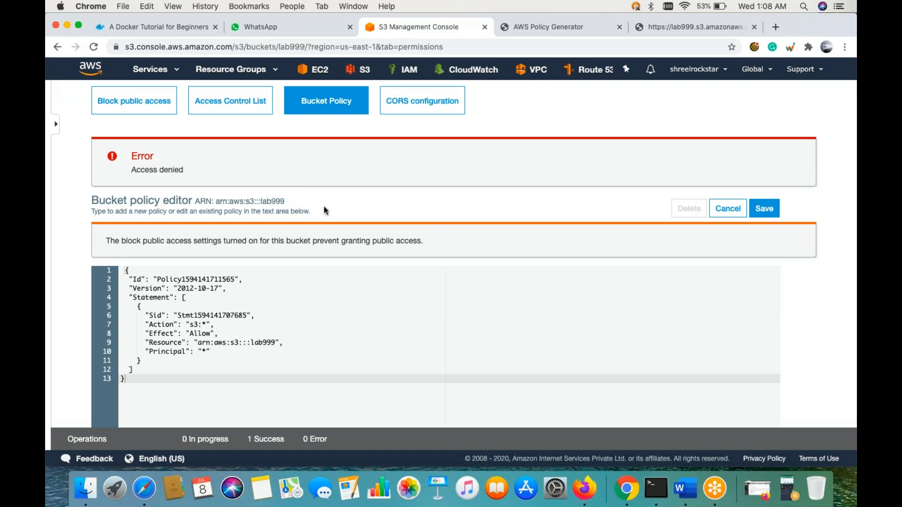
{"action": "scroll", "coordinate": [601, 292], "scroll_direction": "up", "scroll_amount": 5}
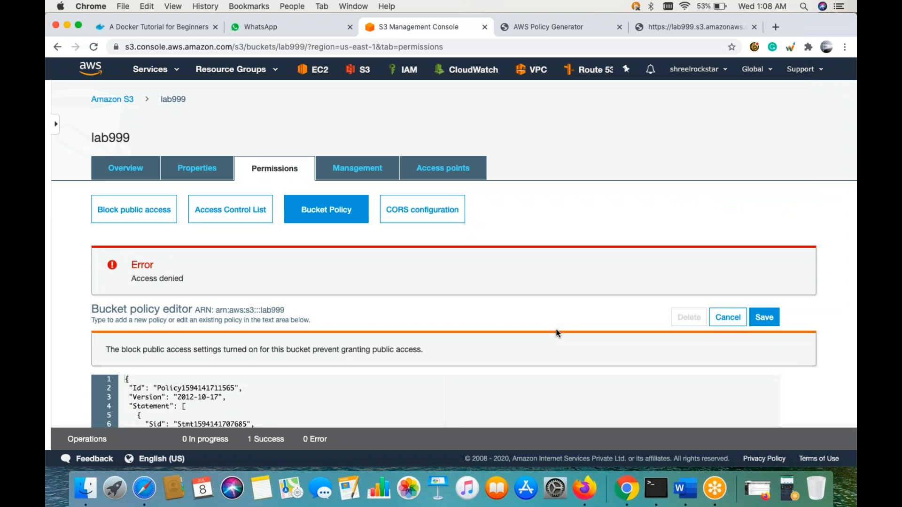
{"action": "scroll", "coordinate": [727, 289], "scroll_direction": "down", "scroll_amount": 5}
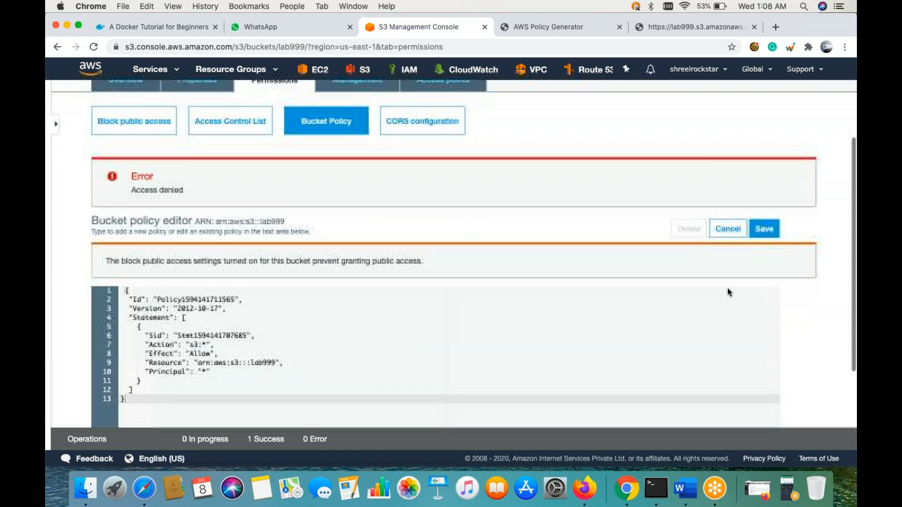
{"action": "scroll", "coordinate": [441, 260], "scroll_direction": "up", "scroll_amount": 5}
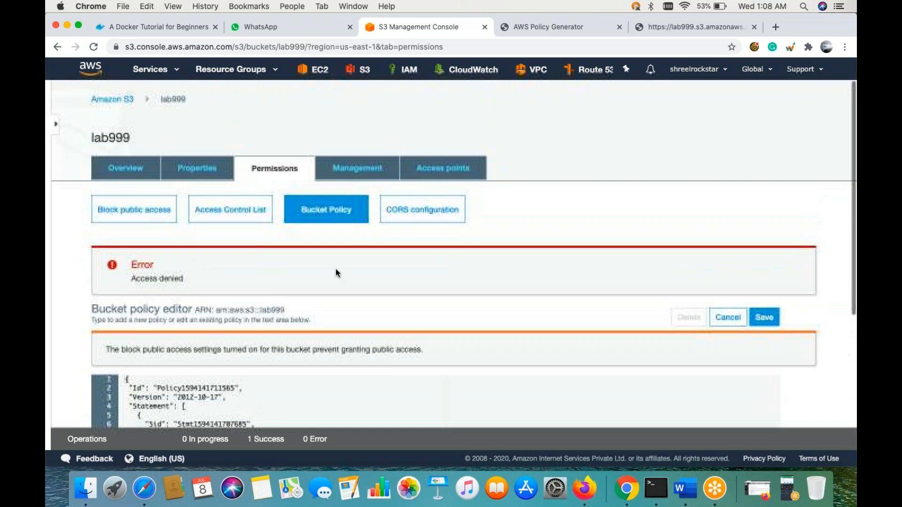
Step: Turn off Block all public access in the lab999 bucket settings, save, and confirm the change with the word confirm
{"action": "left_click", "coordinate": [150, 217]}
{"action": "scroll", "coordinate": [326, 333], "scroll_direction": "down", "scroll_amount": 3}
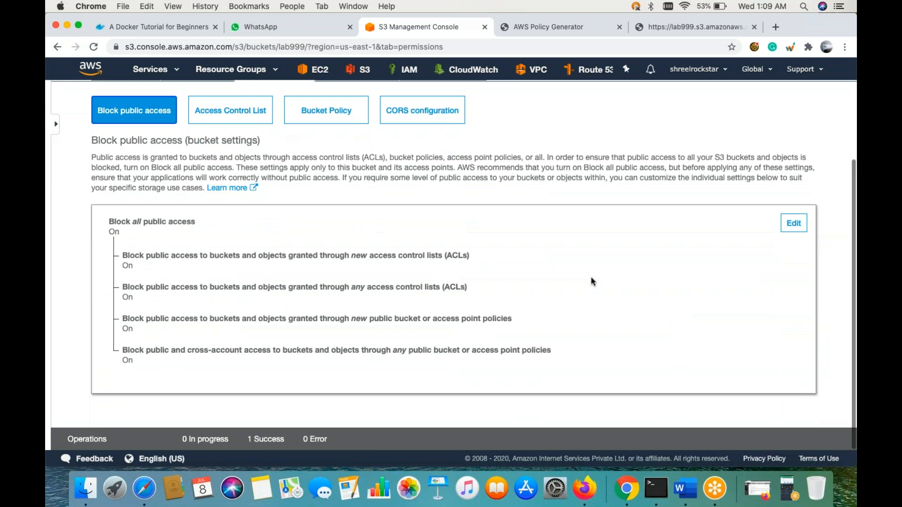
{"action": "left_click", "coordinate": [793, 222]}
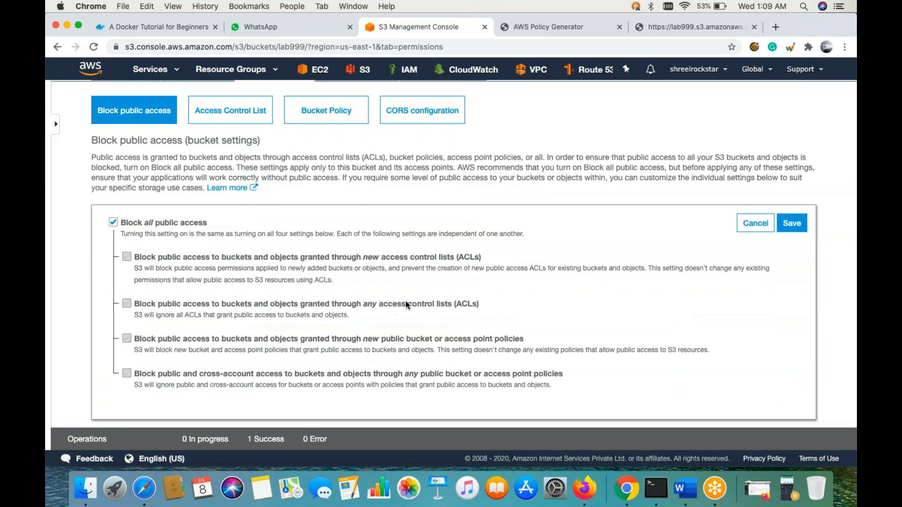
{"action": "scroll", "coordinate": [405, 300], "scroll_direction": "down", "scroll_amount": 1}
{"action": "left_click", "coordinate": [113, 197]}
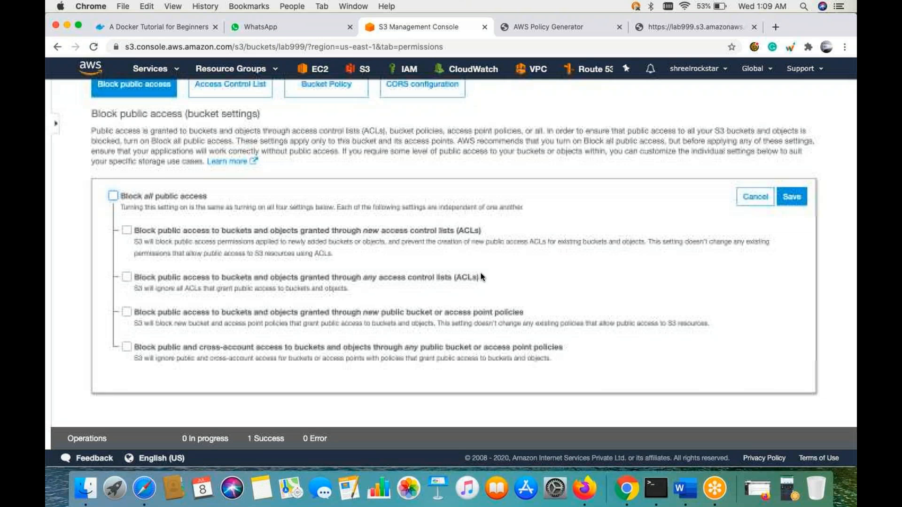
{"action": "left_click", "coordinate": [792, 197]}
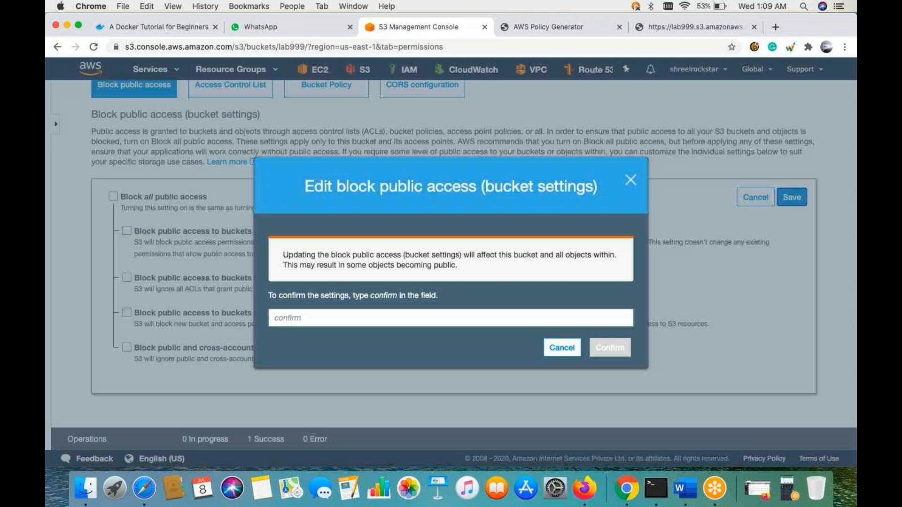
{"action": "left_click", "coordinate": [379, 318]}
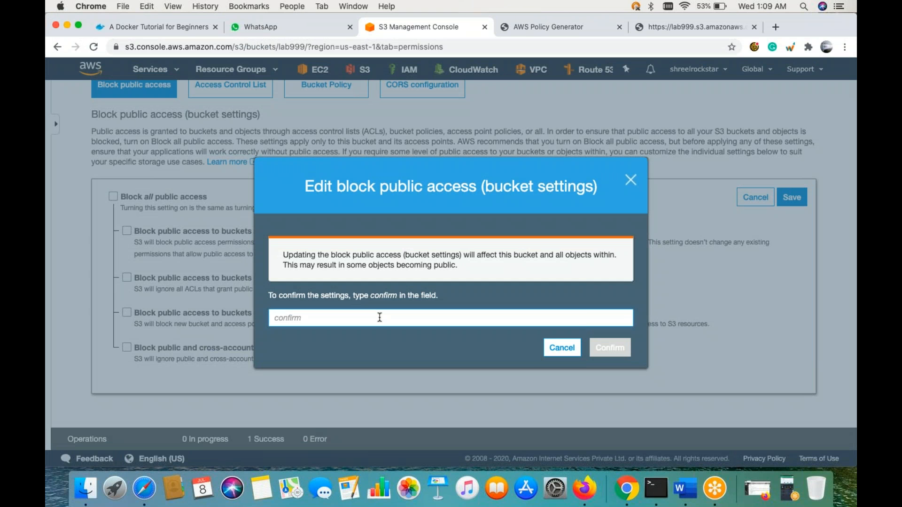
{"action": "type", "text": "confirm"}
{"action": "key", "text": "Return"}
{"action": "key", "text": "BackSpace"}
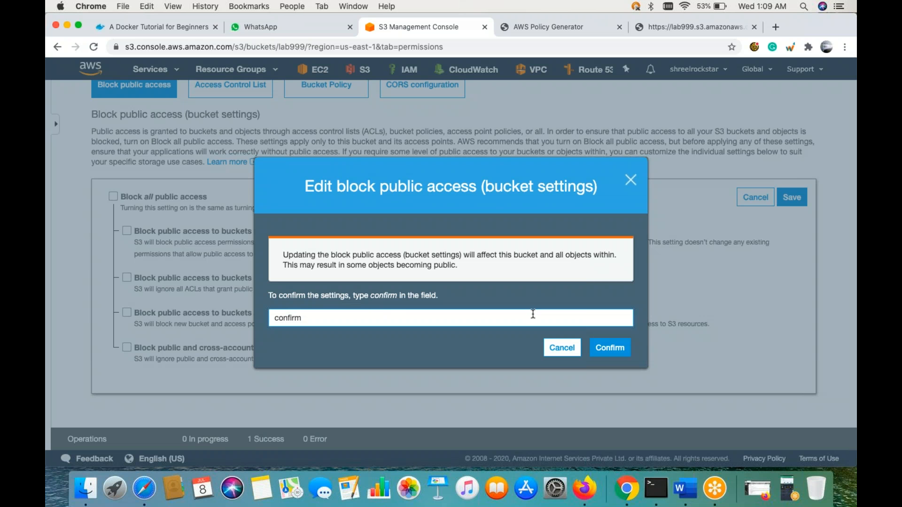
{"action": "left_click", "coordinate": [625, 349]}
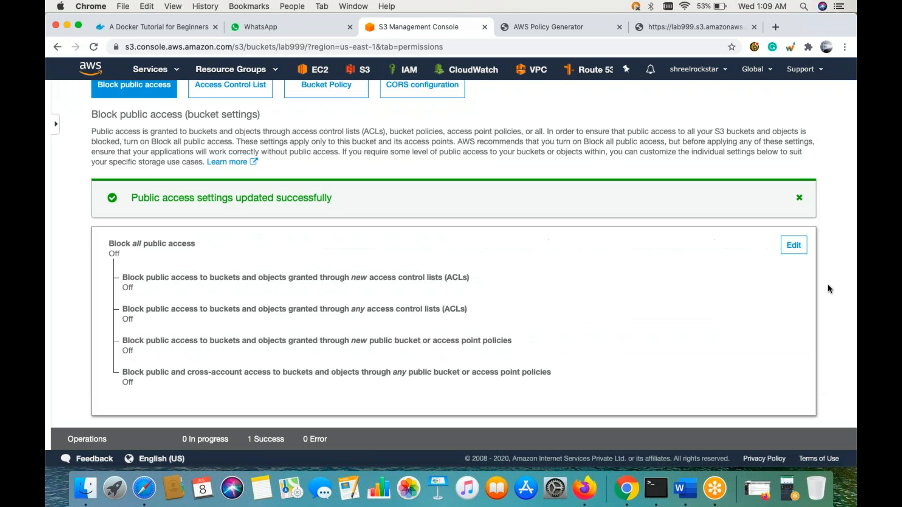
Step: Reopen the lab999 bucket policy editor, then switch to the AWS Policy Generator and copy the complete policy JSON document again
{"action": "scroll", "coordinate": [309, 215], "scroll_direction": "up", "scroll_amount": 5}
{"action": "left_click", "coordinate": [320, 210]}
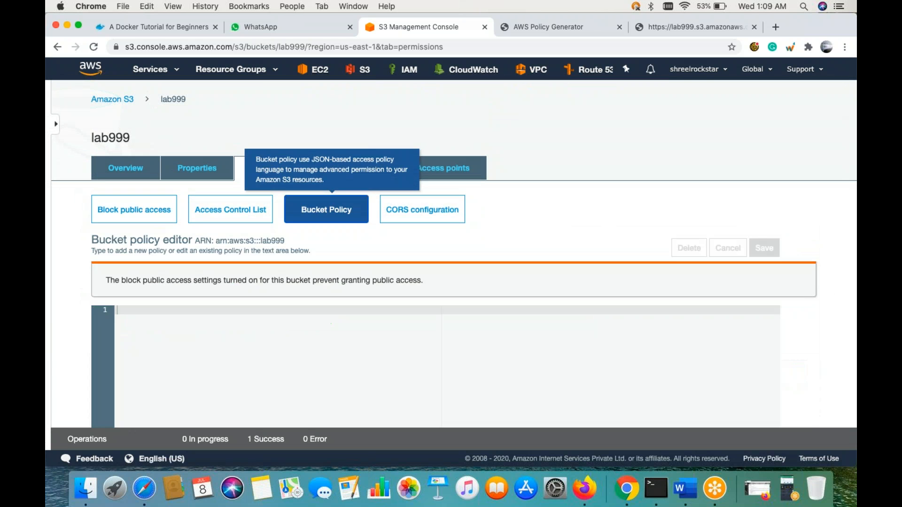
{"action": "left_click", "coordinate": [546, 30]}
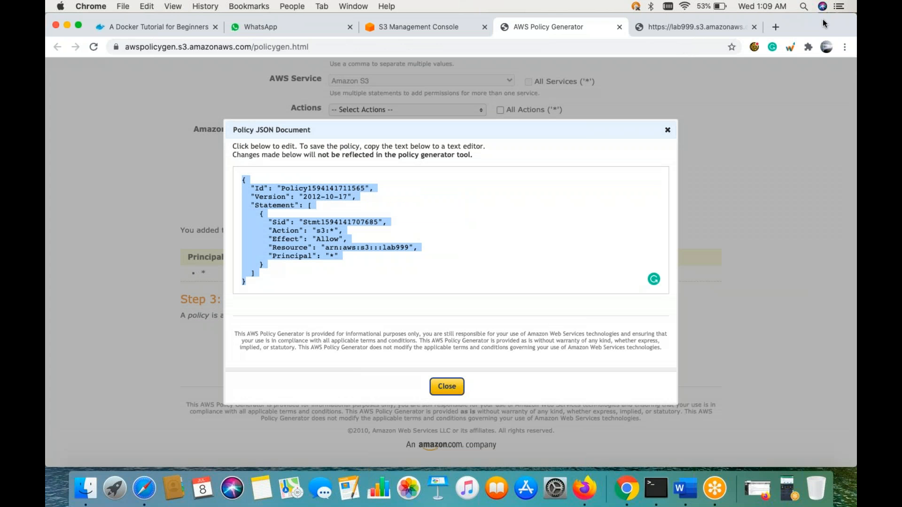
{"action": "left_click", "coordinate": [287, 280]}
{"action": "key", "text": "super+a"}
{"action": "key", "text": "super+c"}
Step: Switch back to the S3 console, paste the JSON into the bucket policy editor of lab999 and save the policy
{"action": "left_click", "coordinate": [438, 32]}
{"action": "left_click", "coordinate": [298, 345]}
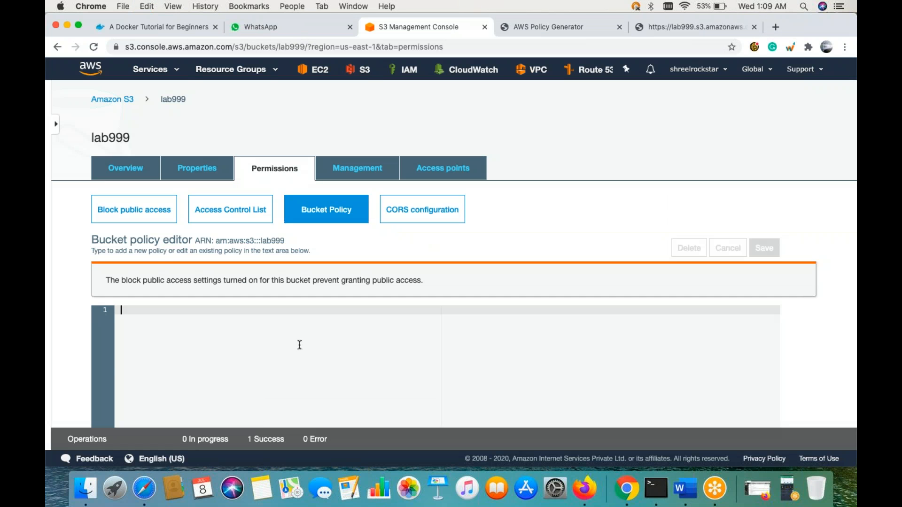
{"action": "scroll", "coordinate": [298, 345], "scroll_direction": "down", "scroll_amount": 3}
{"action": "key", "text": "super+v"}
{"action": "left_click", "coordinate": [765, 107]}
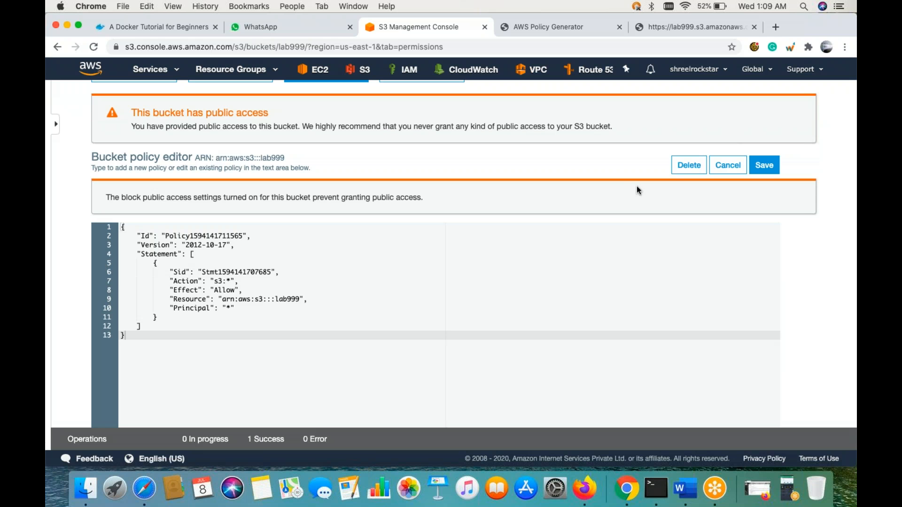
{"action": "left_click_drag", "start_coordinate": [199, 126], "coordinate": [617, 134]}
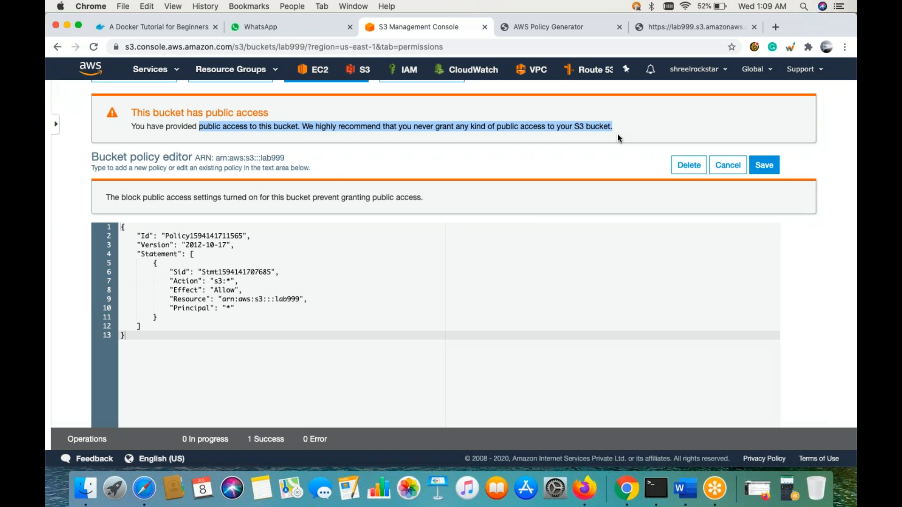
{"action": "left_click", "coordinate": [618, 135]}
{"action": "left_click", "coordinate": [758, 165]}
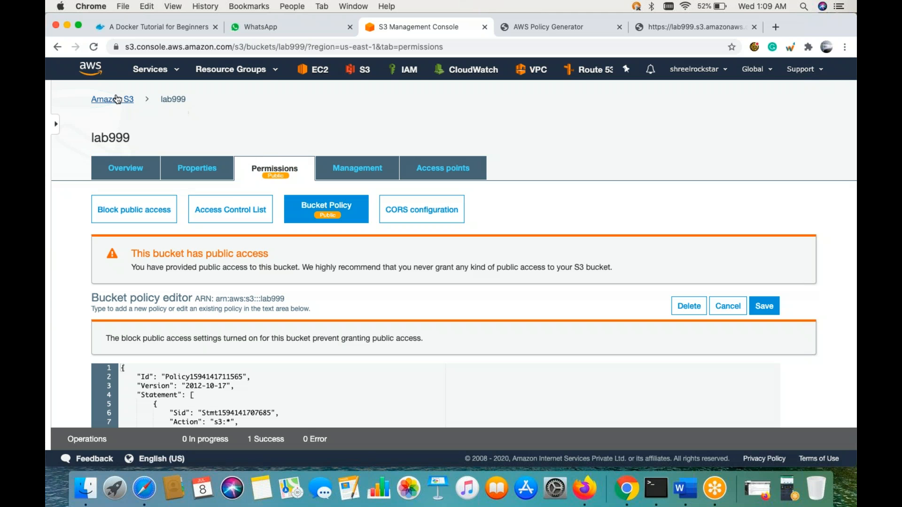
Step: Test public access to 019.jpg in lab999 by opening and reloading its object URL, and return to the object's overview
{"action": "left_click", "coordinate": [109, 100]}
{"action": "left_click", "coordinate": [250, 292]}
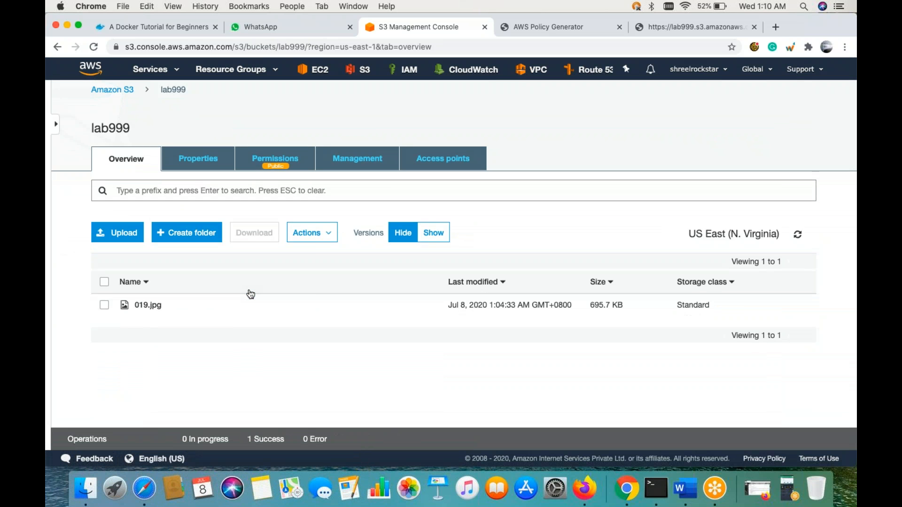
{"action": "scroll", "coordinate": [250, 295], "scroll_direction": "down", "scroll_amount": 2}
{"action": "left_click", "coordinate": [105, 225]}
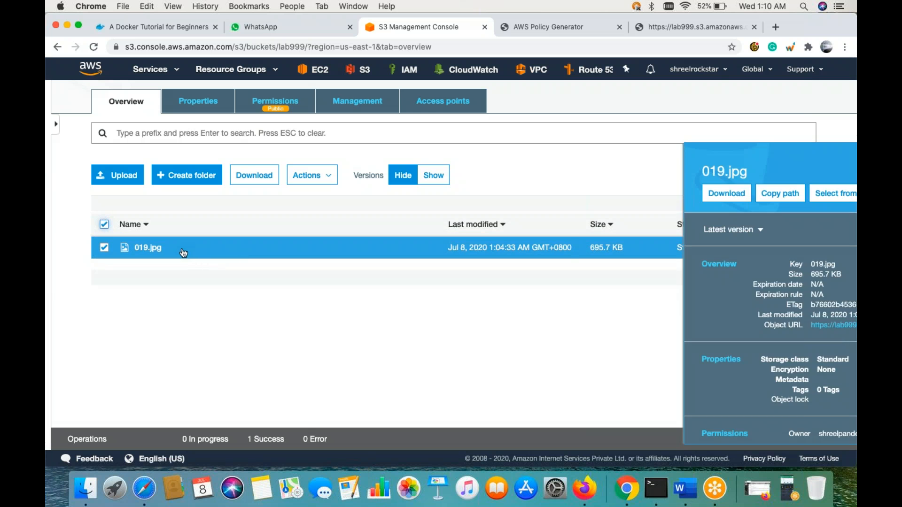
{"action": "left_click", "coordinate": [789, 327]}
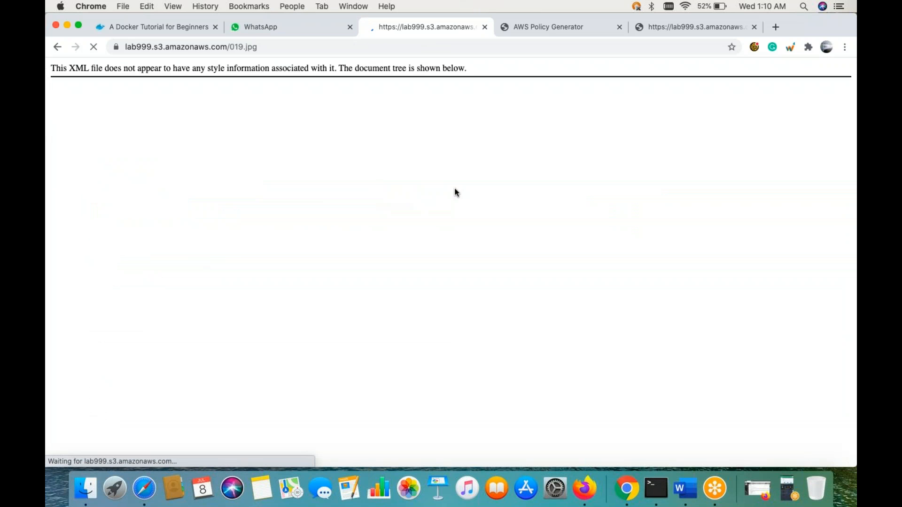
{"action": "left_click", "coordinate": [94, 47]}
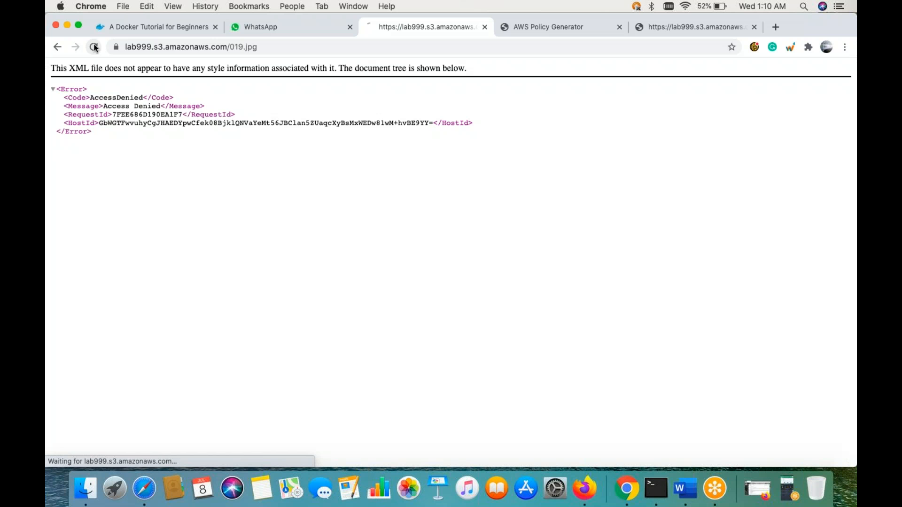
{"action": "scroll", "coordinate": [278, 215], "scroll_direction": "left", "scroll_amount": 5}
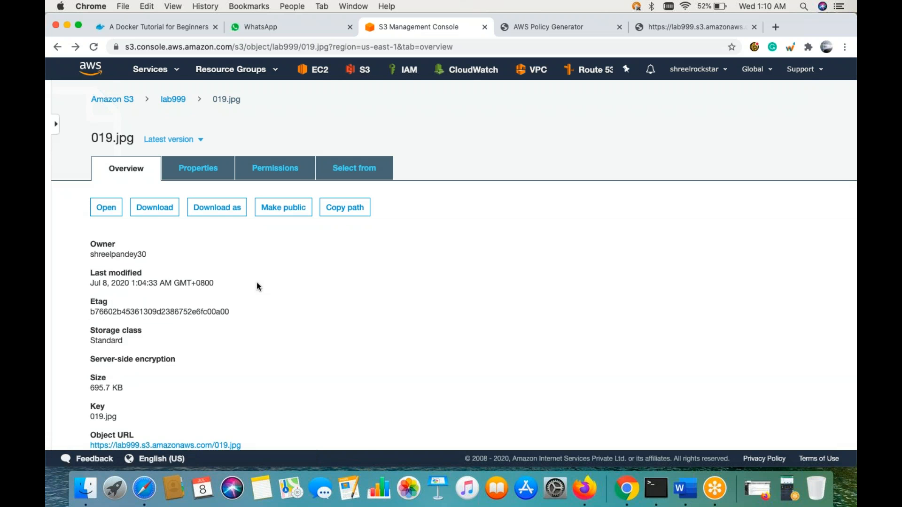
{"action": "scroll", "coordinate": [256, 283], "scroll_direction": "down", "scroll_amount": 3}
{"action": "left_click_drag", "start_coordinate": [254, 399], "coordinate": [89, 397]}
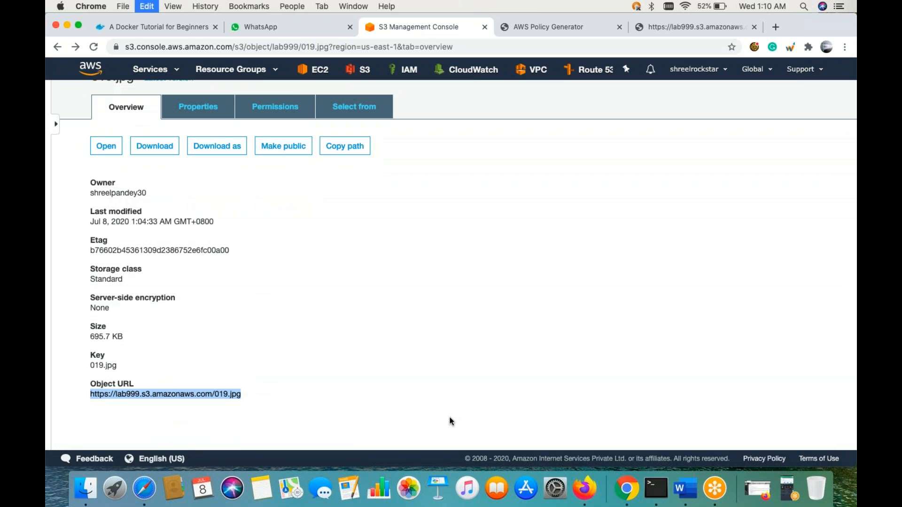
{"action": "left_click", "coordinate": [142, 495]}
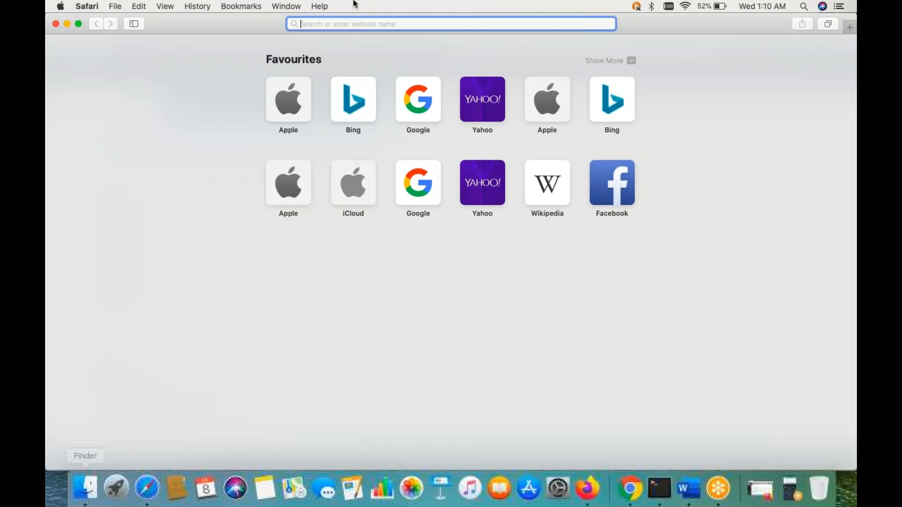
{"action": "key", "text": "super+v"}
{"action": "key", "text": "Return"}
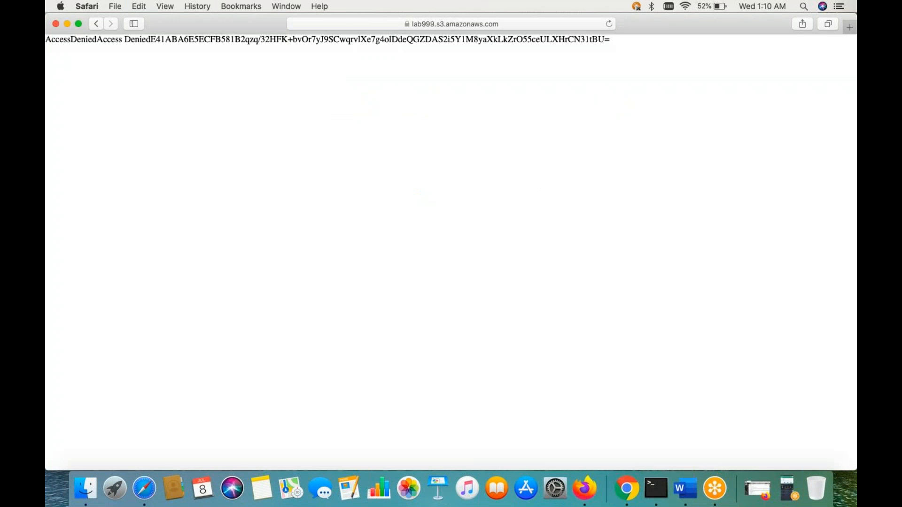
{"action": "left_click", "coordinate": [61, 22]}
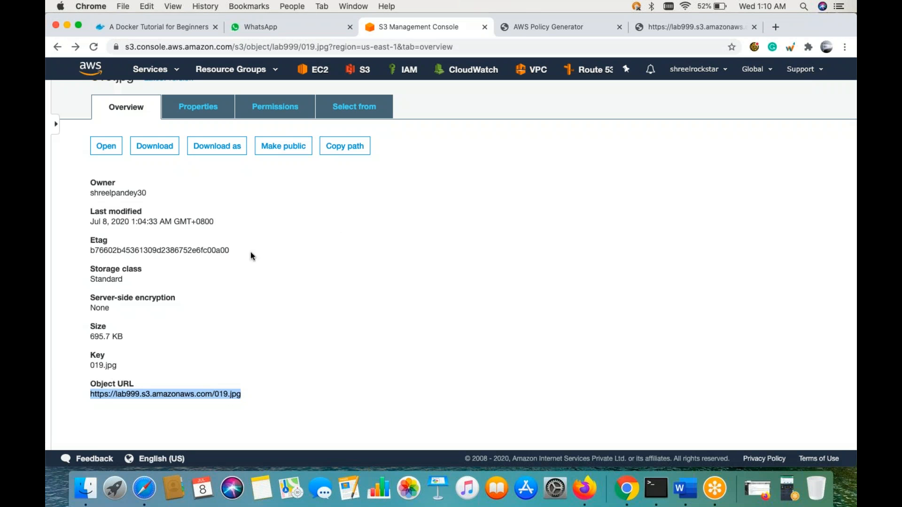
Step: Make the object 019.jpg public from its overview
{"action": "scroll", "coordinate": [308, 275], "scroll_direction": "up", "scroll_amount": 3}
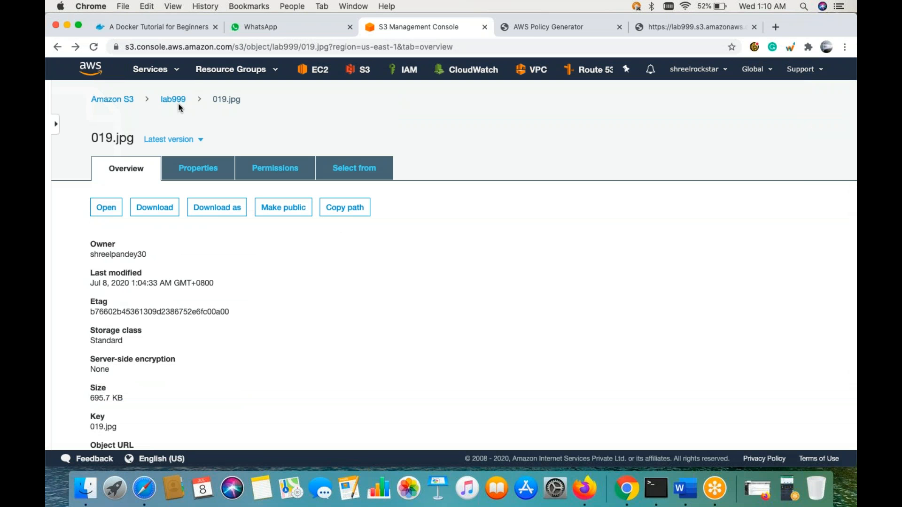
{"action": "left_click", "coordinate": [296, 213]}
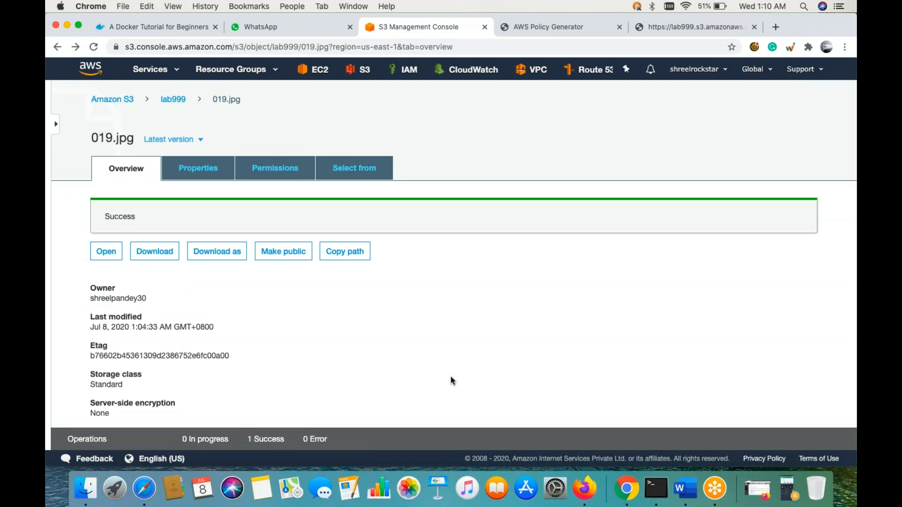
{"action": "scroll", "coordinate": [450, 381], "scroll_direction": "down", "scroll_amount": 3}
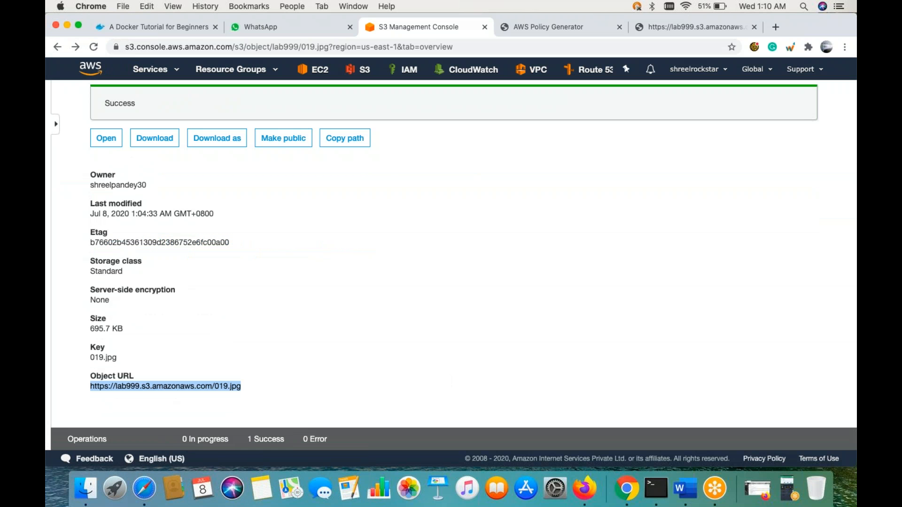
Step: Load the copied object URL in Safari again, enlarge the image for inspection, and close the Safari window
{"action": "left_click", "coordinate": [145, 489]}
{"action": "key", "text": "super+v"}
{"action": "key", "text": "Return"}
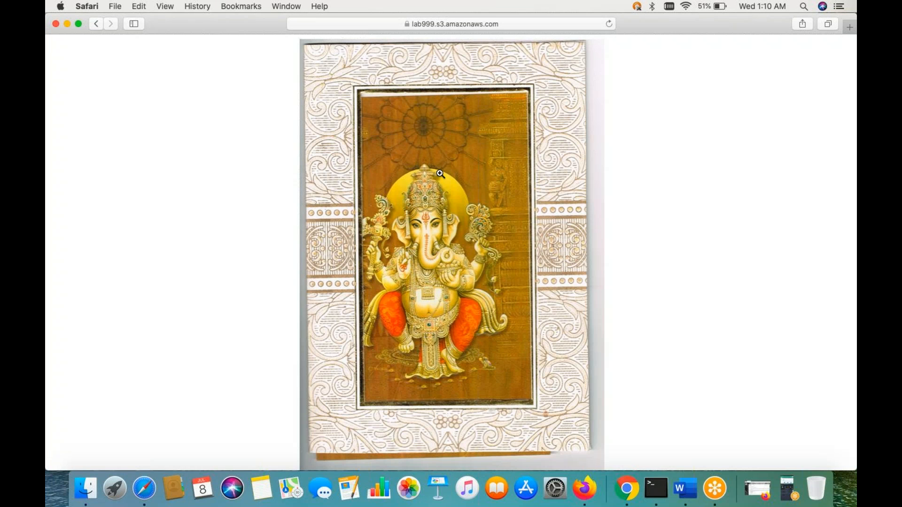
{"action": "left_click", "coordinate": [440, 175]}
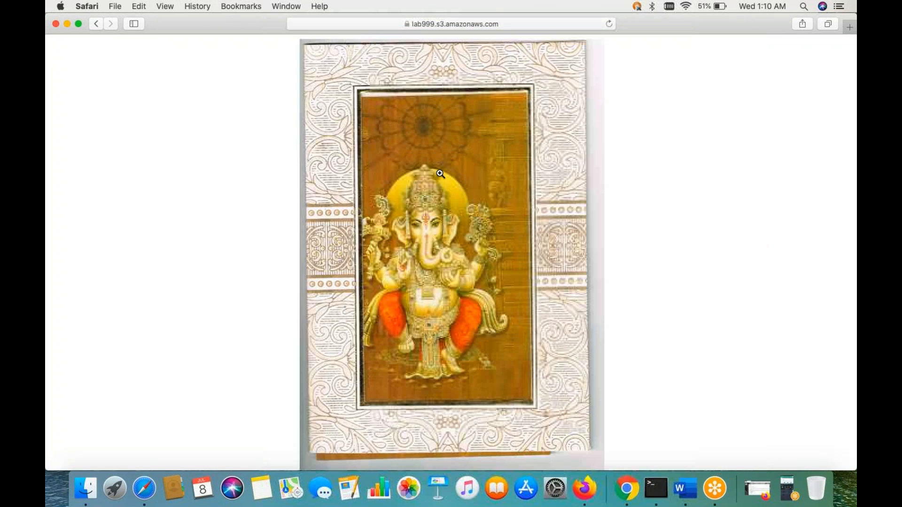
{"action": "left_click", "coordinate": [440, 174]}
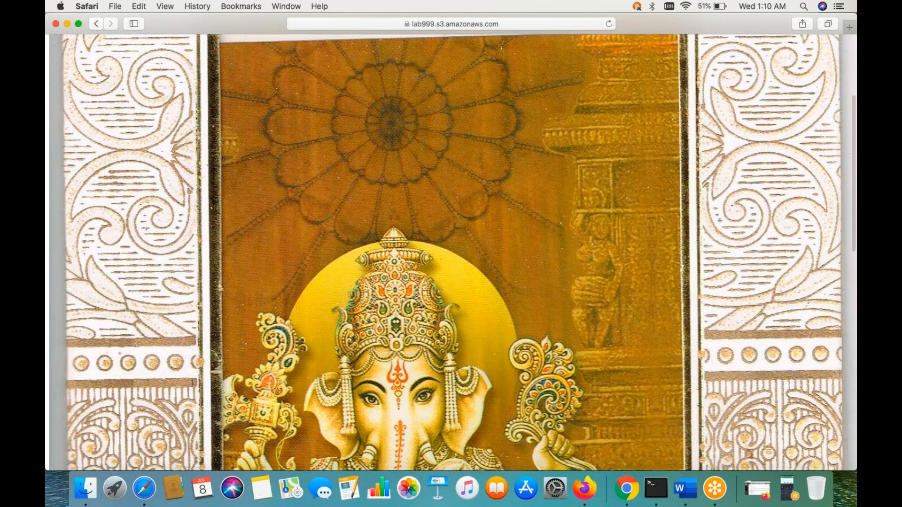
{"action": "key", "text": "super+shift+backslash"}
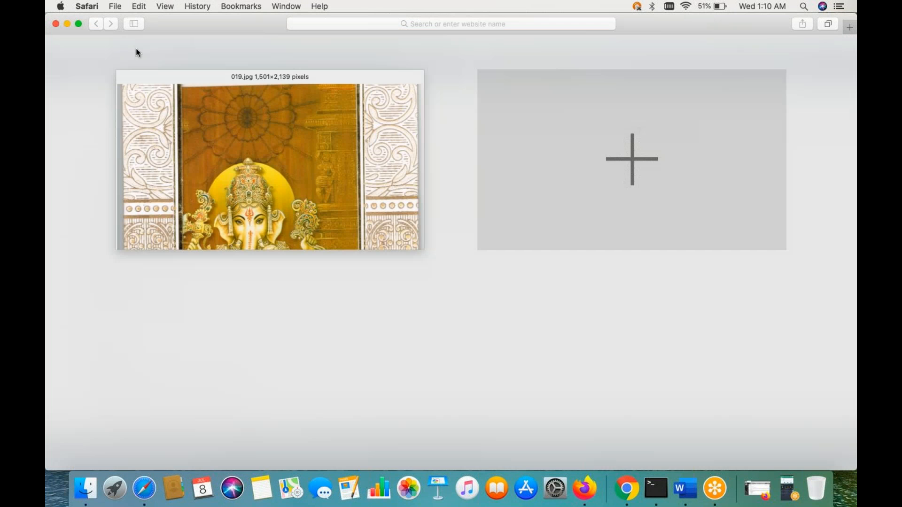
{"action": "left_click", "coordinate": [56, 23]}
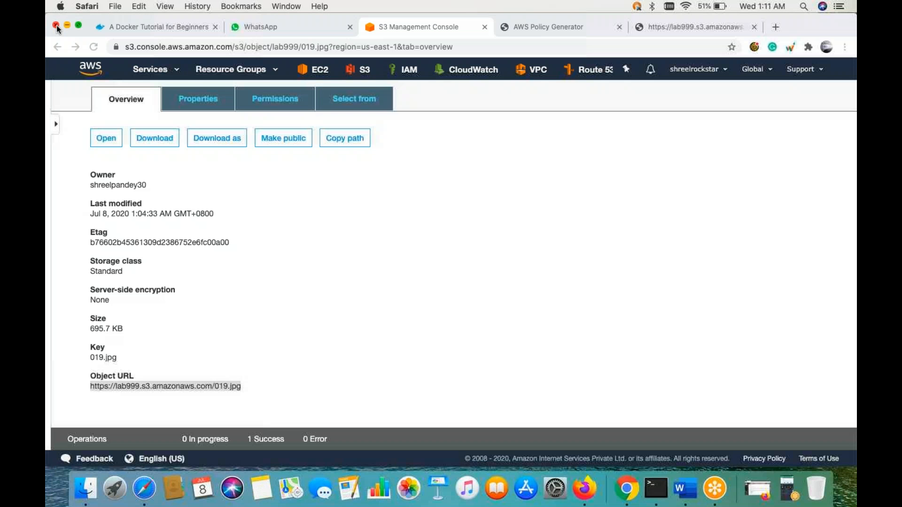
Step: Return to the bucket list, turn on Block all public access for bucket lab999, and confirm the change with "confirm"
{"action": "left_click", "coordinate": [342, 241]}
{"action": "scroll", "coordinate": [343, 241], "scroll_direction": "up", "scroll_amount": 3}
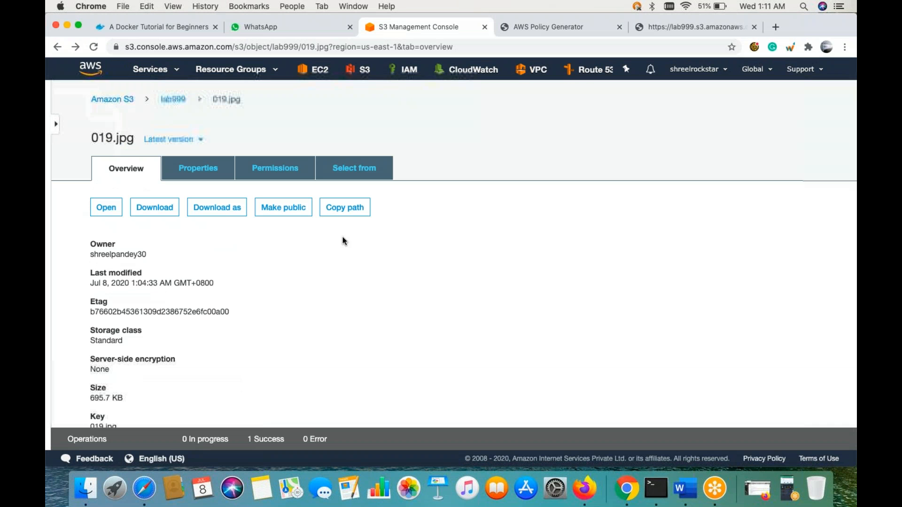
{"action": "left_click", "coordinate": [173, 99]}
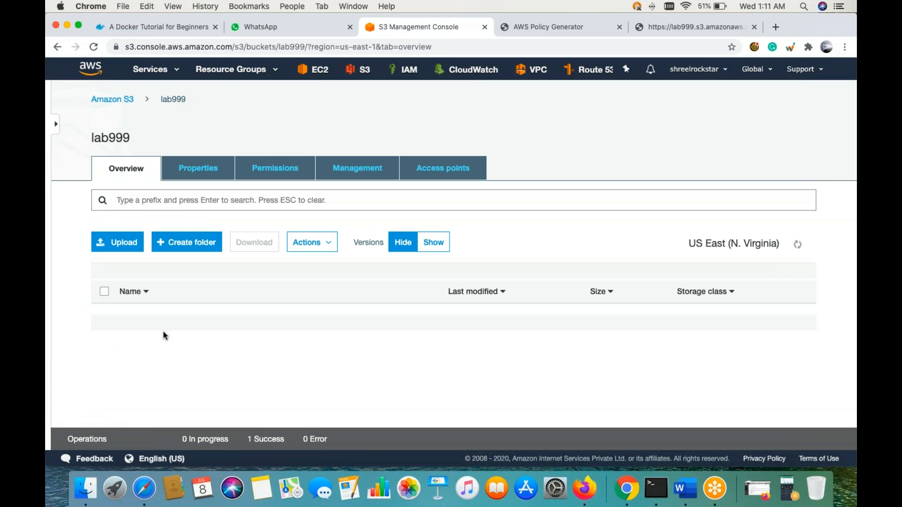
{"action": "left_click", "coordinate": [125, 105]}
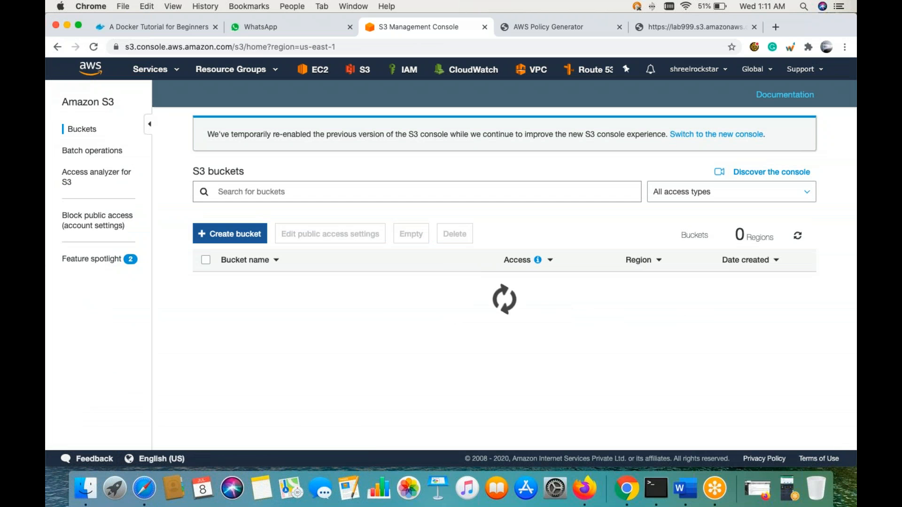
{"action": "left_click", "coordinate": [207, 261]}
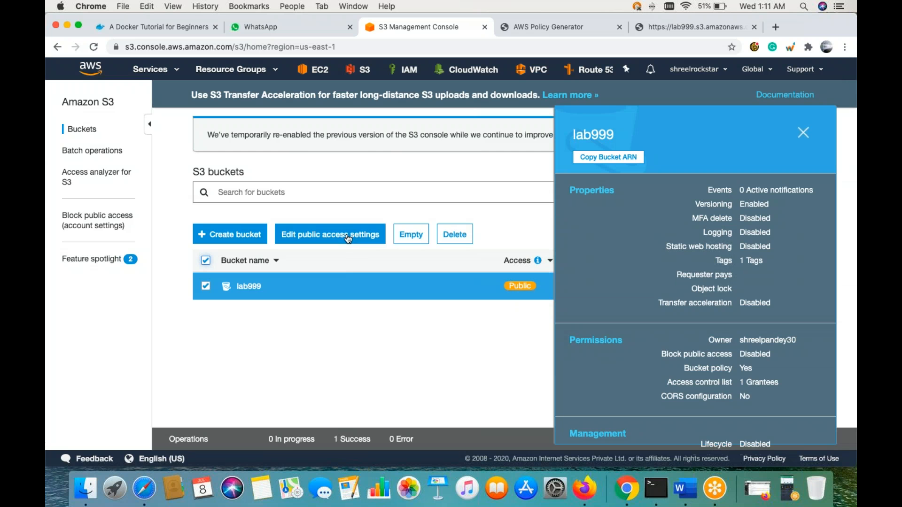
{"action": "left_click", "coordinate": [350, 235]}
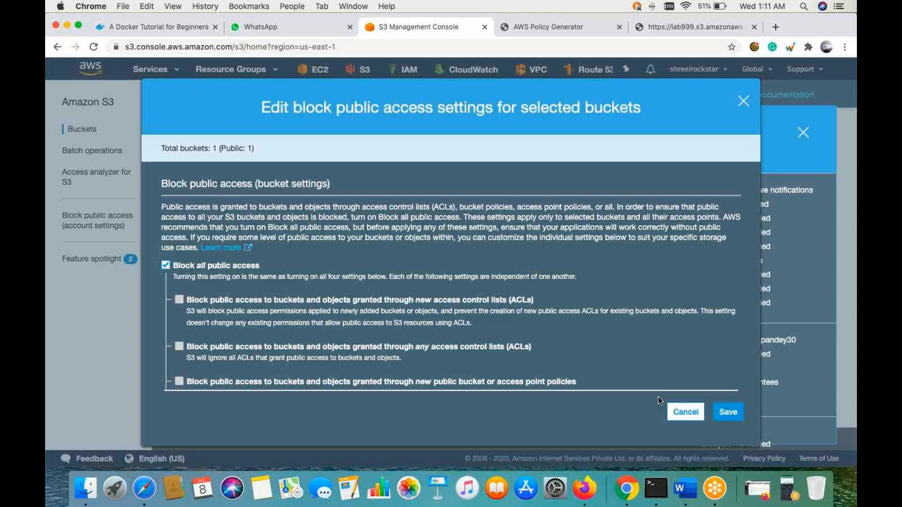
{"action": "left_click", "coordinate": [726, 412]}
{"action": "left_click", "coordinate": [497, 320]}
{"action": "type", "text": "confirm"}
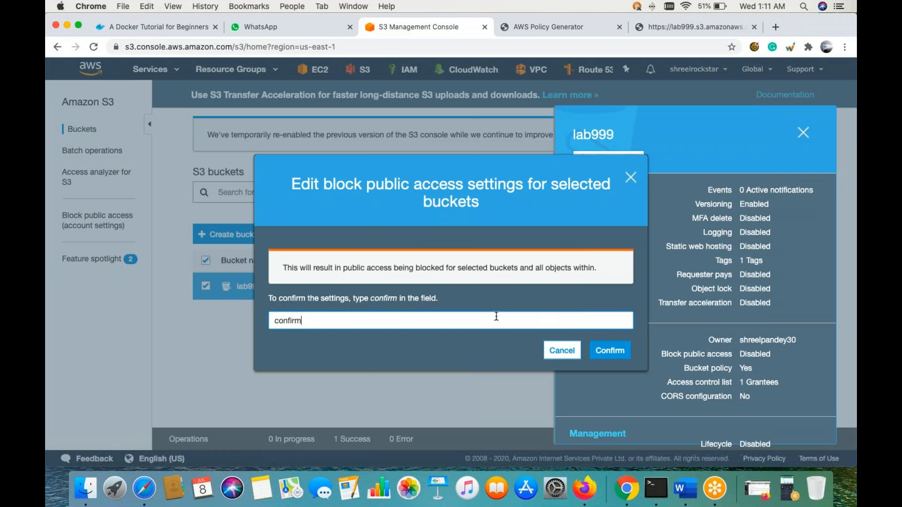
{"action": "left_click", "coordinate": [609, 349]}
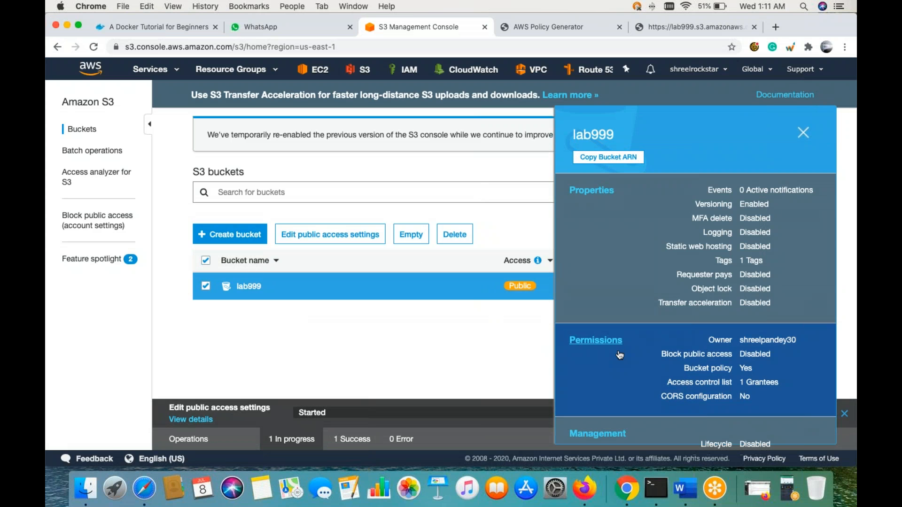
{"action": "left_click", "coordinate": [804, 133]}
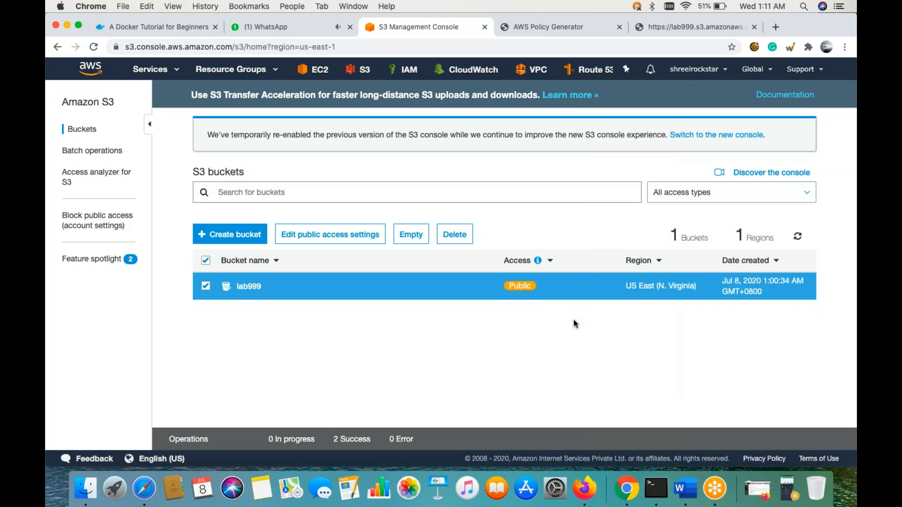
Step: Open bucket lab999 and delete the object 019.jpg from it
{"action": "left_click", "coordinate": [242, 285]}
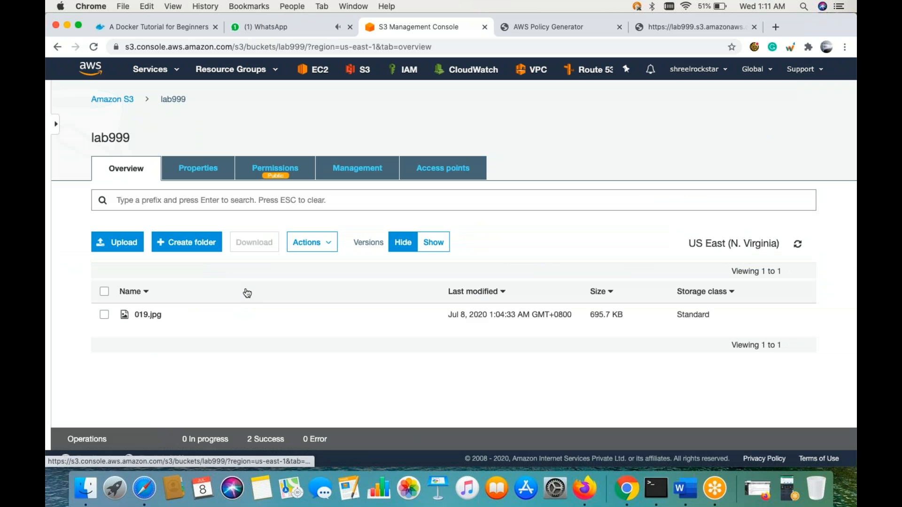
{"action": "left_click", "coordinate": [105, 292]}
{"action": "left_click", "coordinate": [305, 243]}
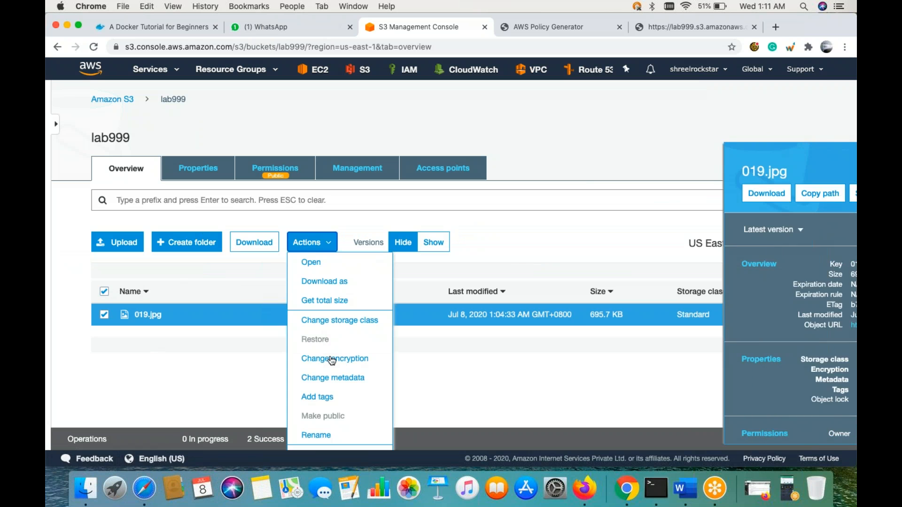
{"action": "scroll", "coordinate": [331, 369], "scroll_direction": "down", "scroll_amount": 2}
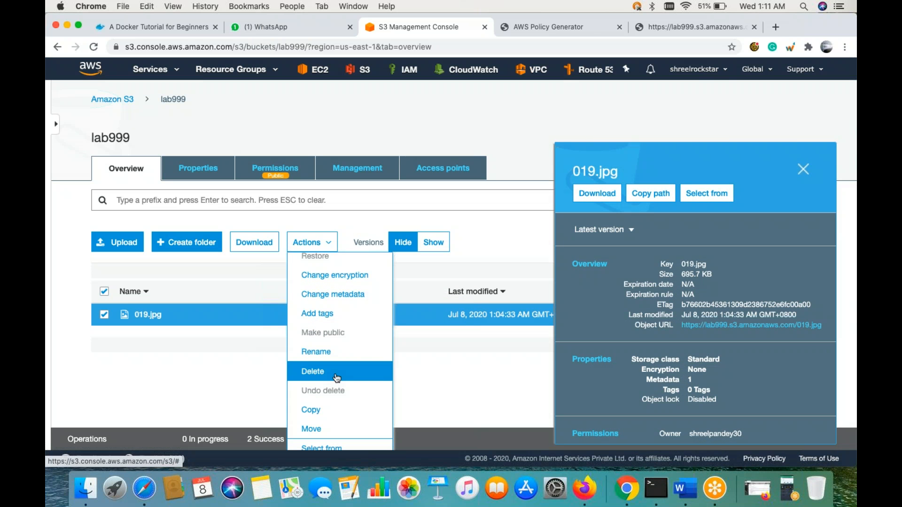
{"action": "left_click", "coordinate": [337, 373]}
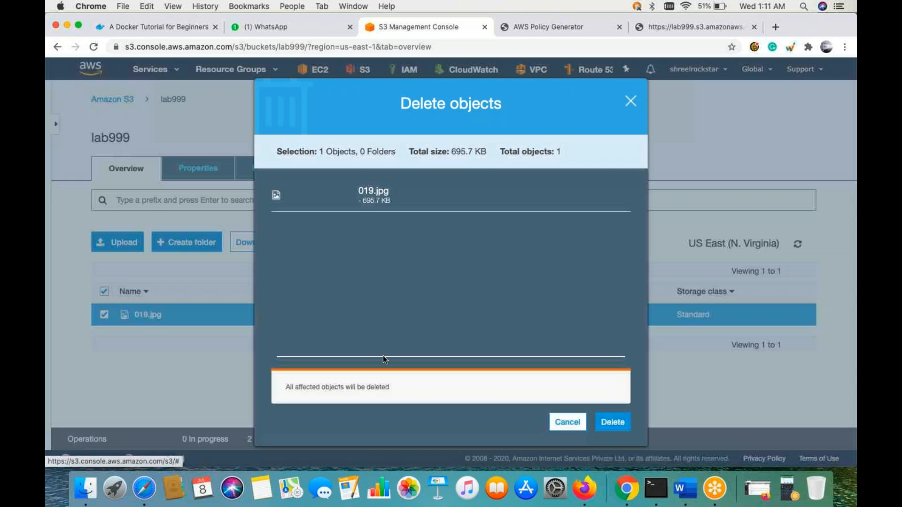
{"action": "left_click", "coordinate": [614, 423]}
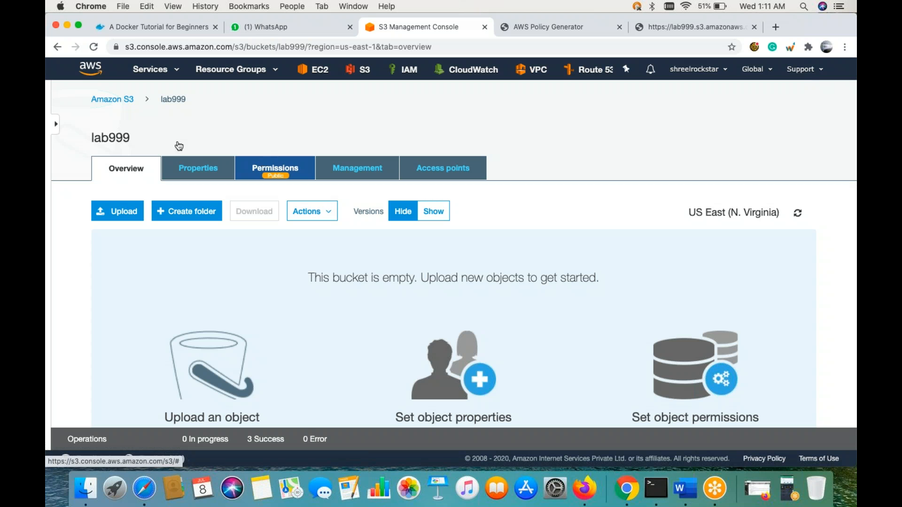
Step: Delete the bucket lab999 from the bucket list, entering lab999 as the confirmation name
{"action": "left_click", "coordinate": [113, 99]}
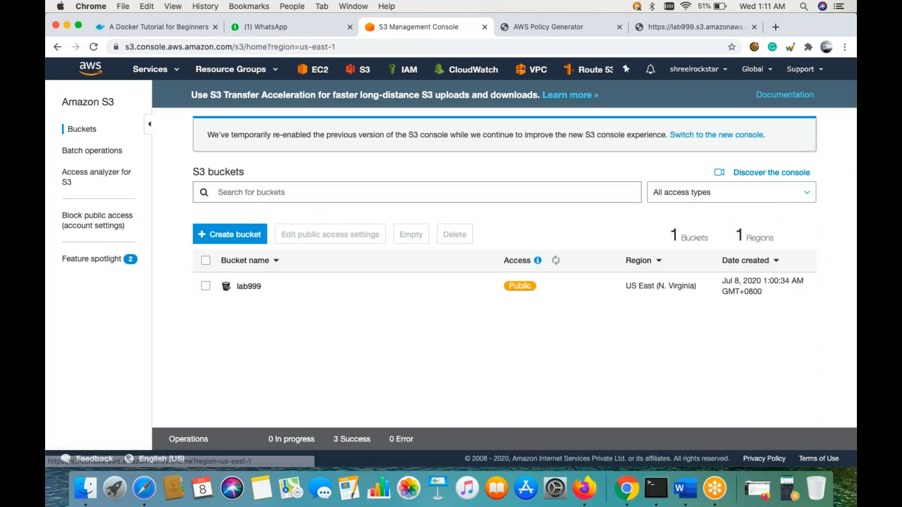
{"action": "left_click", "coordinate": [353, 284]}
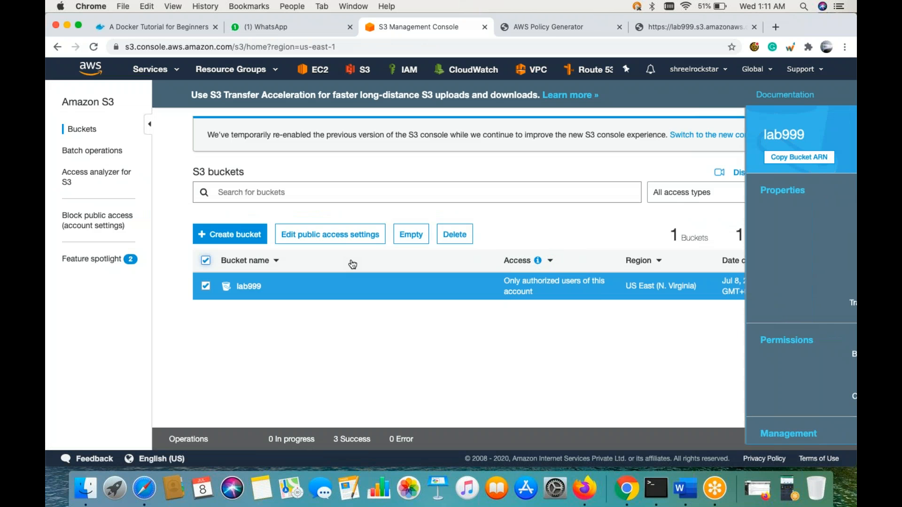
{"action": "left_click", "coordinate": [454, 234]}
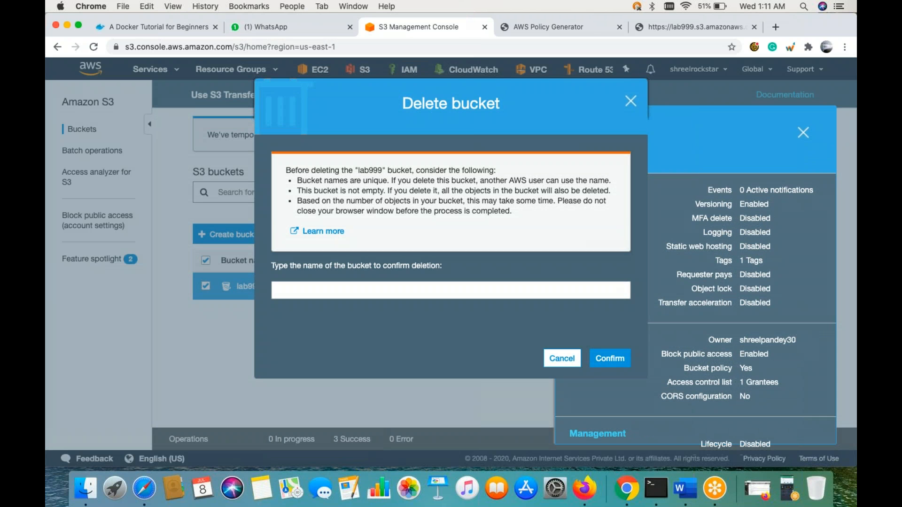
{"action": "left_click", "coordinate": [356, 294]}
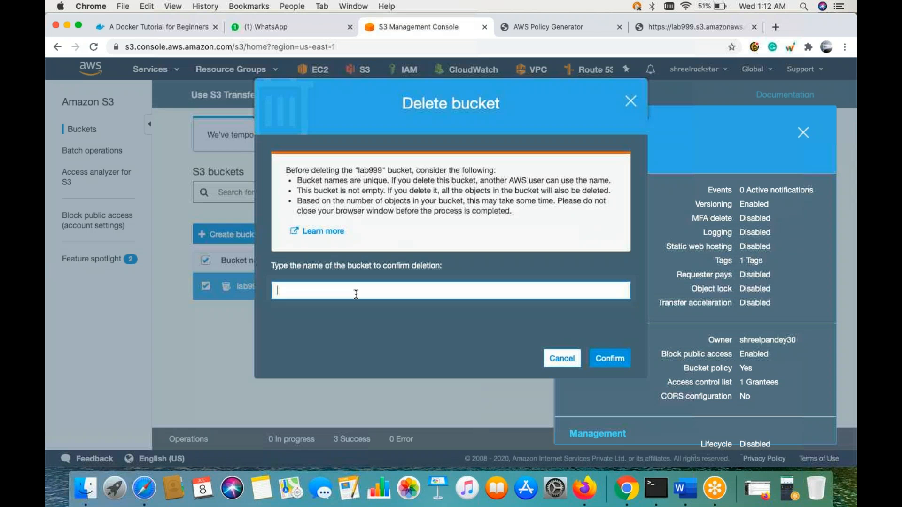
{"action": "type", "text": "lab"}
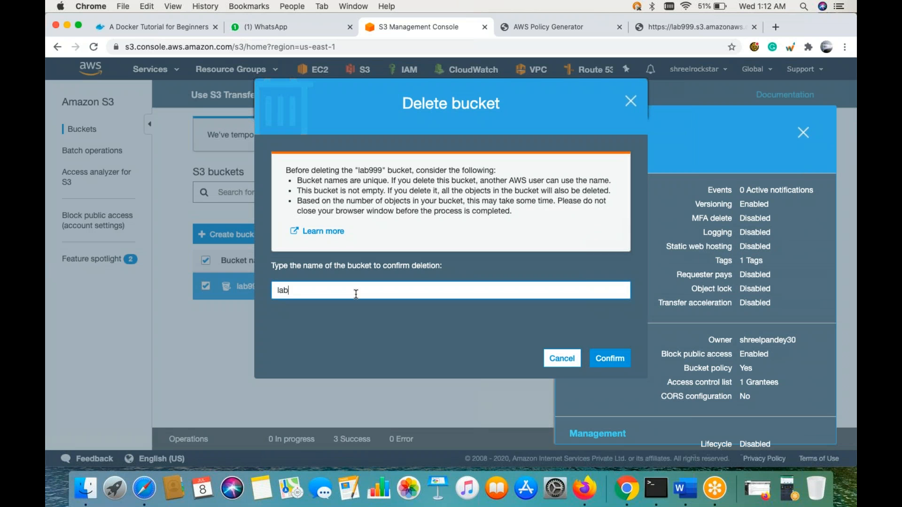
{"action": "type", "text": "999"}
{"action": "left_click", "coordinate": [612, 360]}
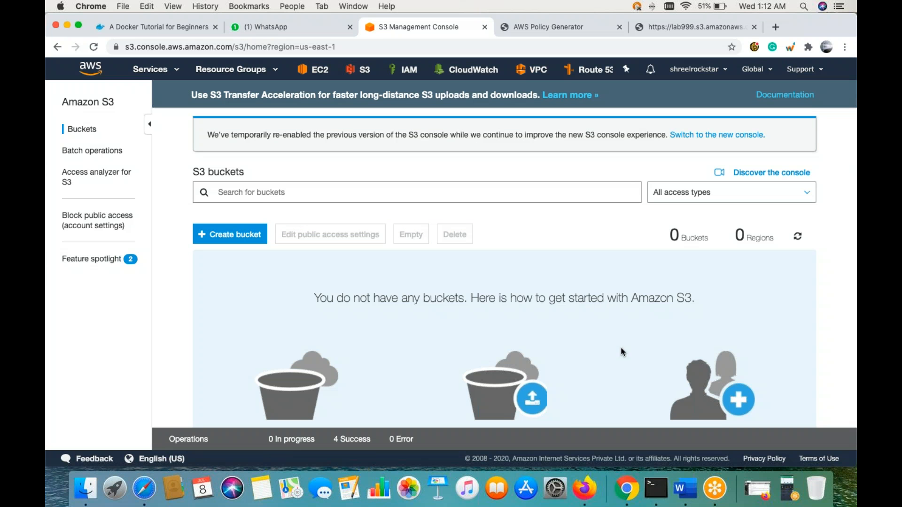
{"action": "scroll", "coordinate": [603, 352], "scroll_direction": "down", "scroll_amount": 3}
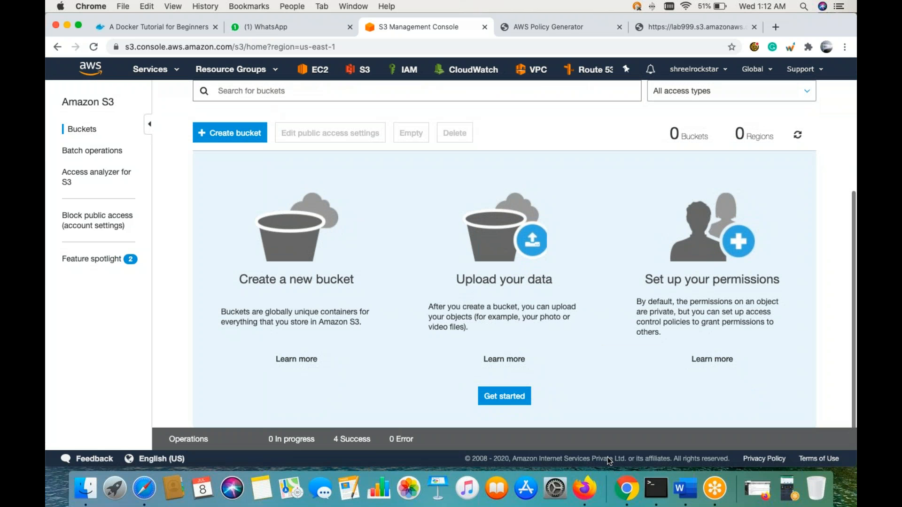
{"action": "scroll", "coordinate": [481, 242], "scroll_direction": "up", "scroll_amount": 3}
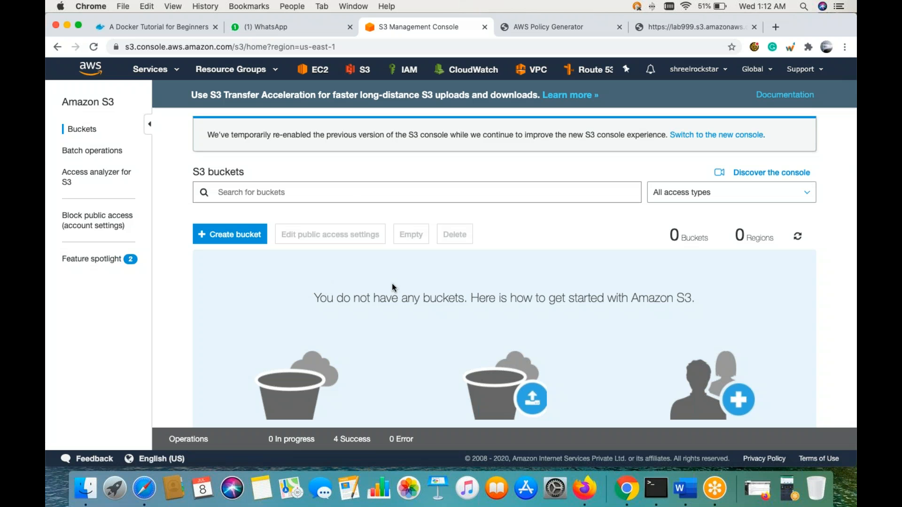
Step: Switch to Finder, search the recent files for index.html, and return to the S3 console in Chrome
{"action": "left_click", "coordinate": [83, 478]}
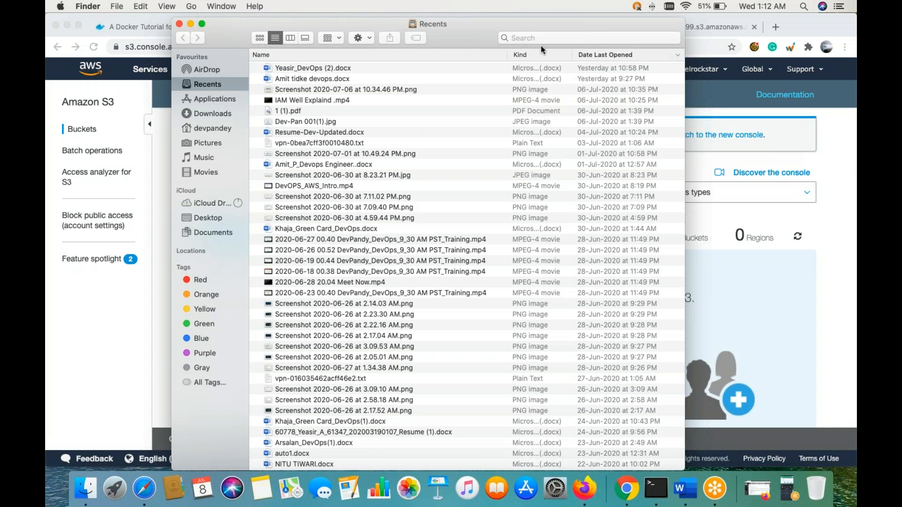
{"action": "left_click", "coordinate": [546, 40]}
{"action": "type", "text": "inde"}
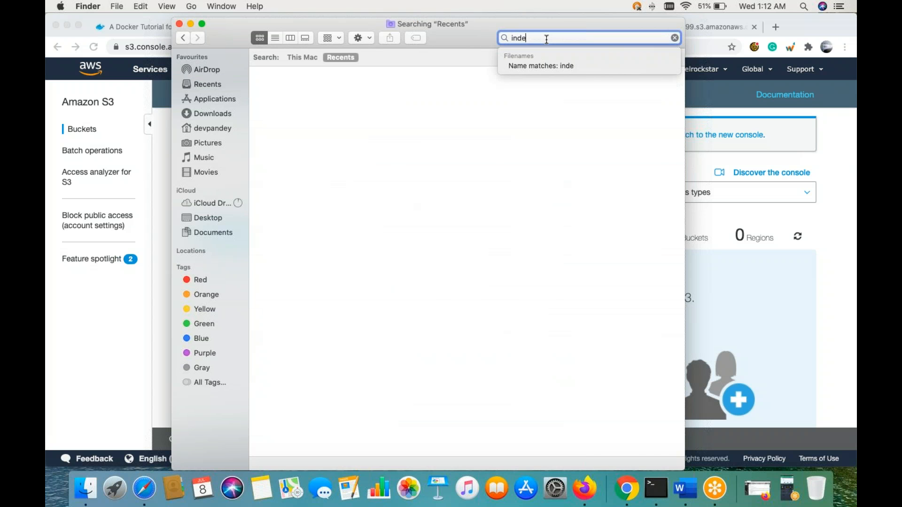
{"action": "type", "text": "x.html"}
{"action": "key", "text": "Return"}
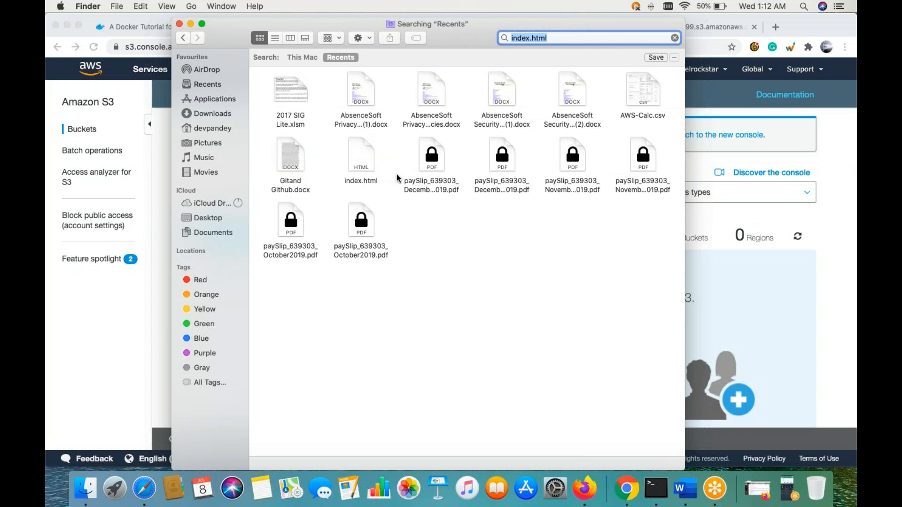
{"action": "left_click", "coordinate": [151, 325]}
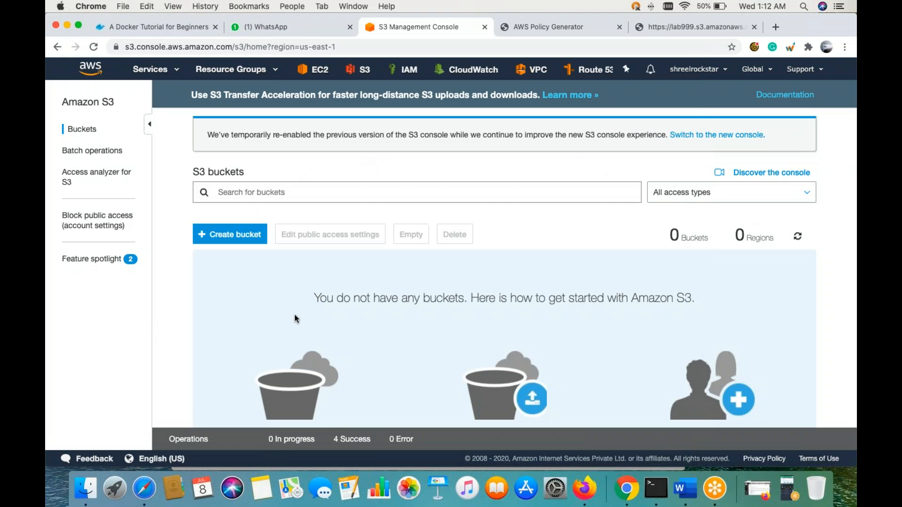
Step: Start a new S3 bucket named web999 in the US East (N. Virginia) region and proceed to its options
{"action": "left_click", "coordinate": [237, 234]}
{"action": "left_click", "coordinate": [267, 217]}
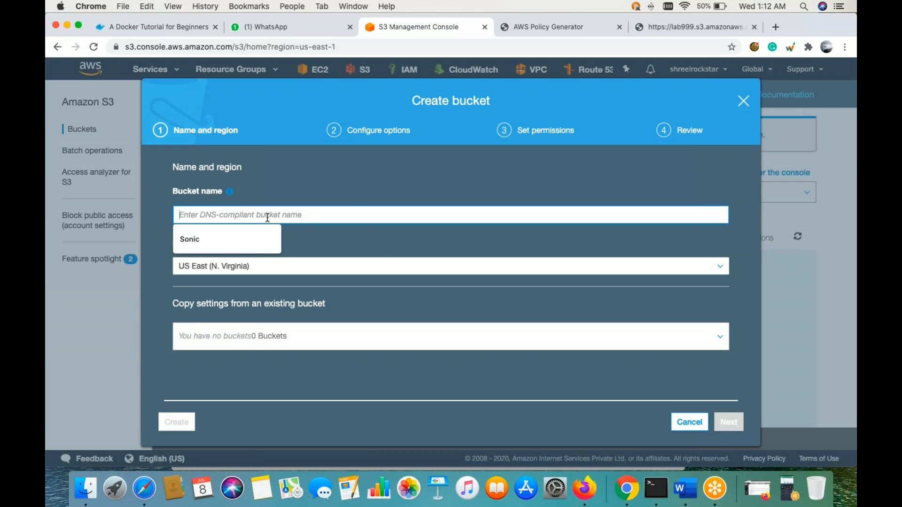
{"action": "type", "text": "web999"}
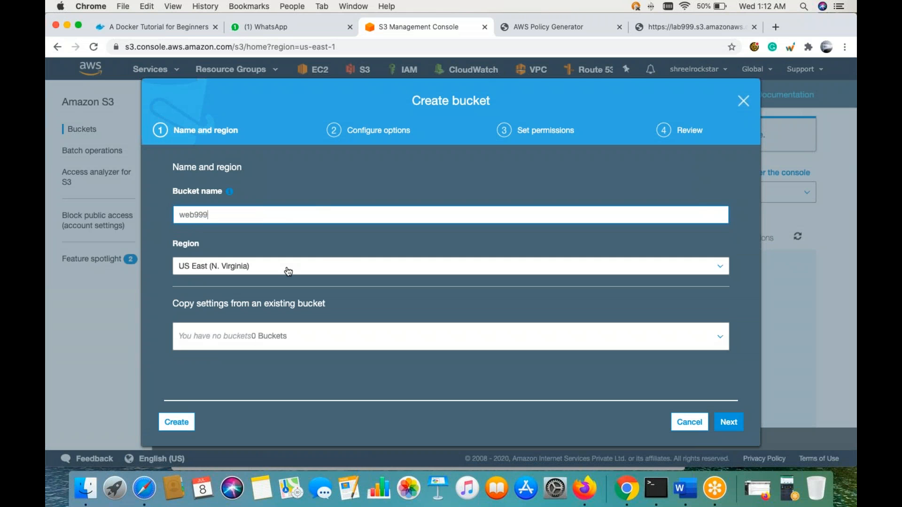
{"action": "left_click", "coordinate": [730, 423]}
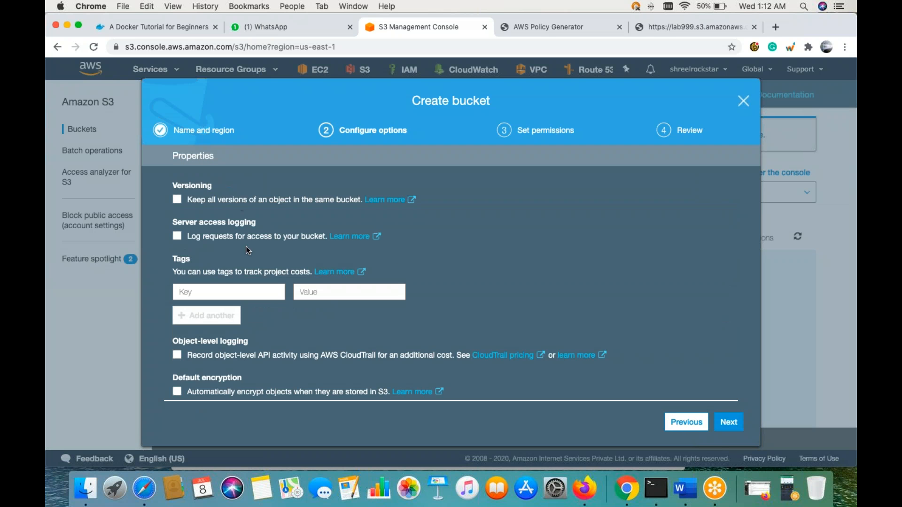
Step: Enable versioning for the new bucket, keep all public access blocked, and create the bucket
{"action": "left_click", "coordinate": [177, 201]}
{"action": "scroll", "coordinate": [537, 266], "scroll_direction": "down", "scroll_amount": 5}
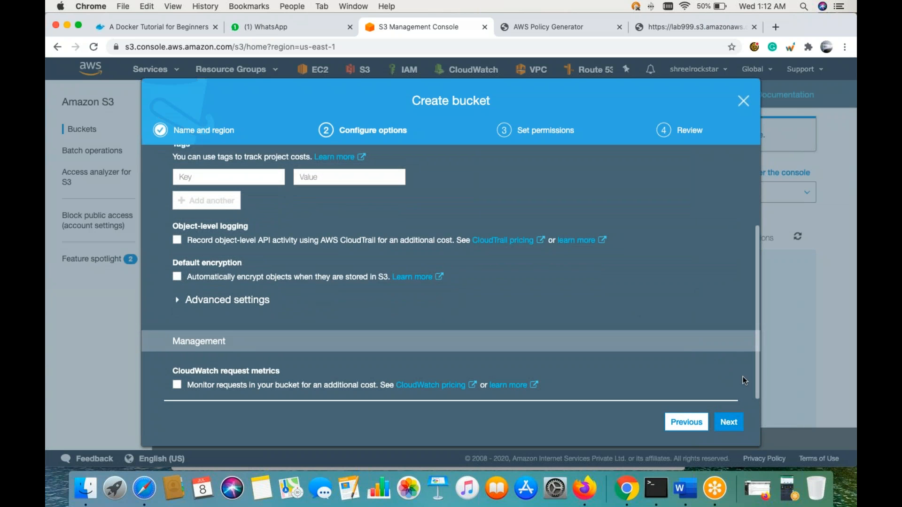
{"action": "left_click", "coordinate": [729, 422]}
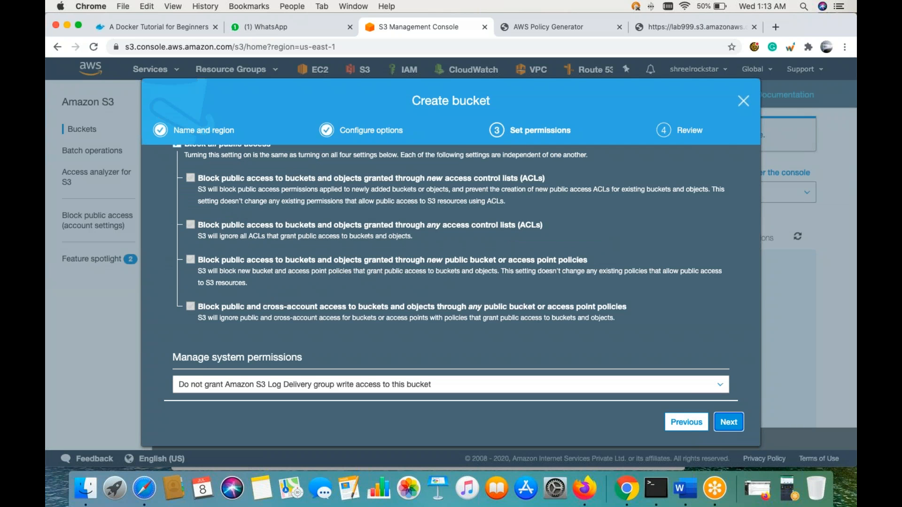
{"action": "scroll", "coordinate": [676, 366], "scroll_direction": "up", "scroll_amount": 2}
{"action": "scroll", "coordinate": [676, 366], "scroll_direction": "down", "scroll_amount": 3}
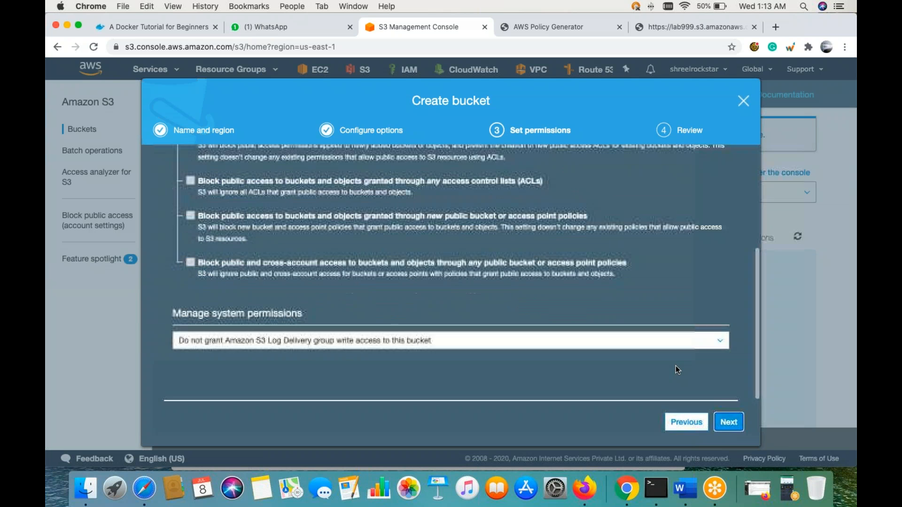
{"action": "left_click", "coordinate": [720, 423]}
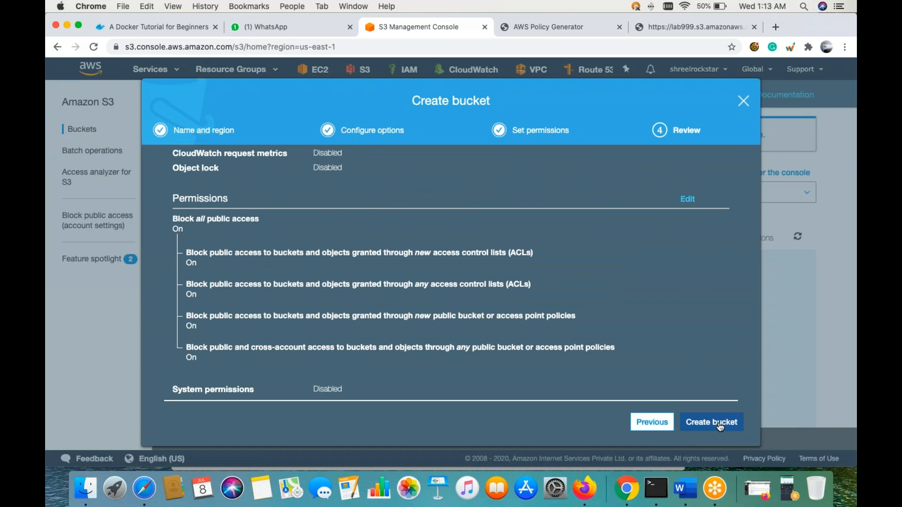
{"action": "left_click", "coordinate": [712, 422]}
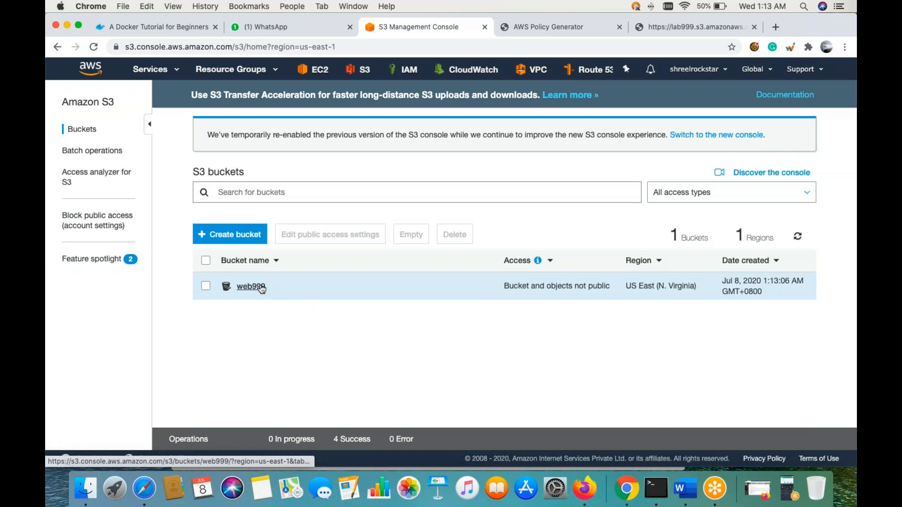
Step: Select bucket web999 to show its settings summary, and open the bucket
{"action": "left_click", "coordinate": [206, 261]}
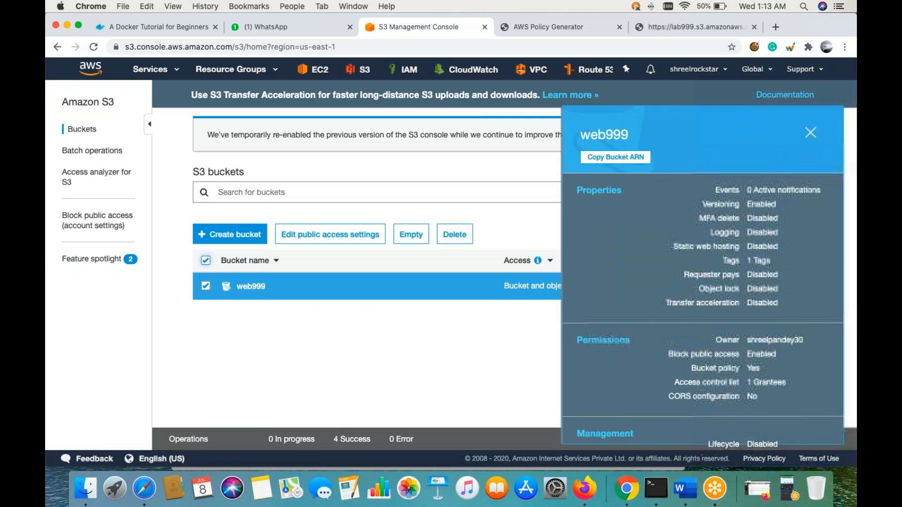
{"action": "left_click", "coordinate": [250, 288]}
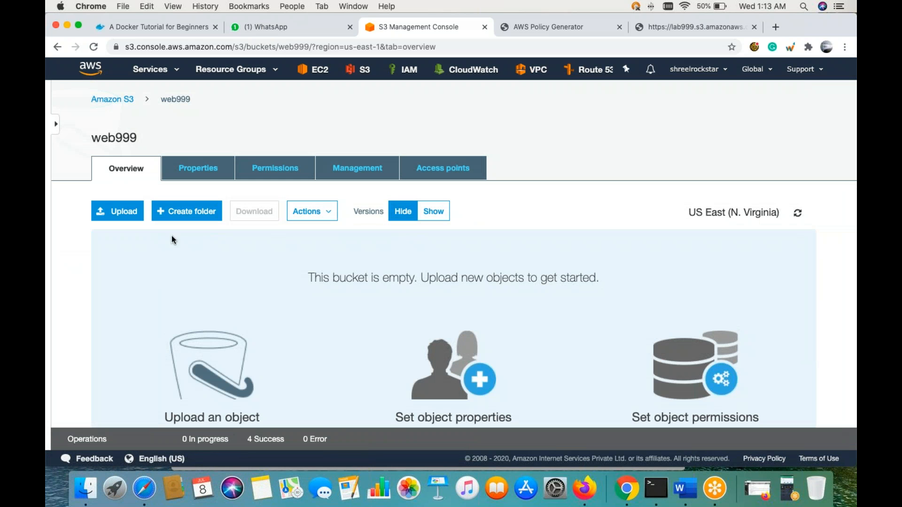
Step: Start an upload to bucket web999 and add the index.html file from Finder
{"action": "left_click", "coordinate": [106, 212]}
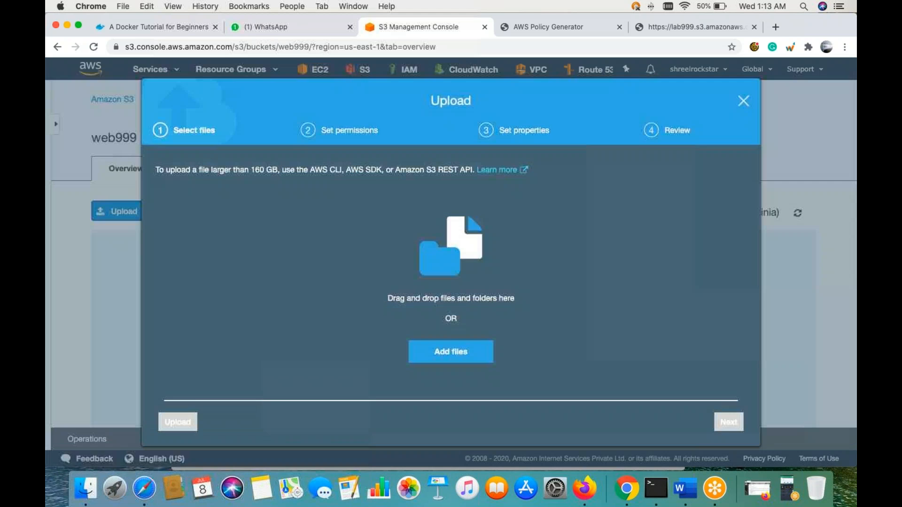
{"action": "left_click", "coordinate": [83, 475]}
{"action": "left_click_drag", "start_coordinate": [315, 35], "coordinate": [686, 155]}
{"action": "left_click", "coordinate": [737, 287]}
{"action": "left_click_drag", "start_coordinate": [737, 288], "coordinate": [400, 245]}
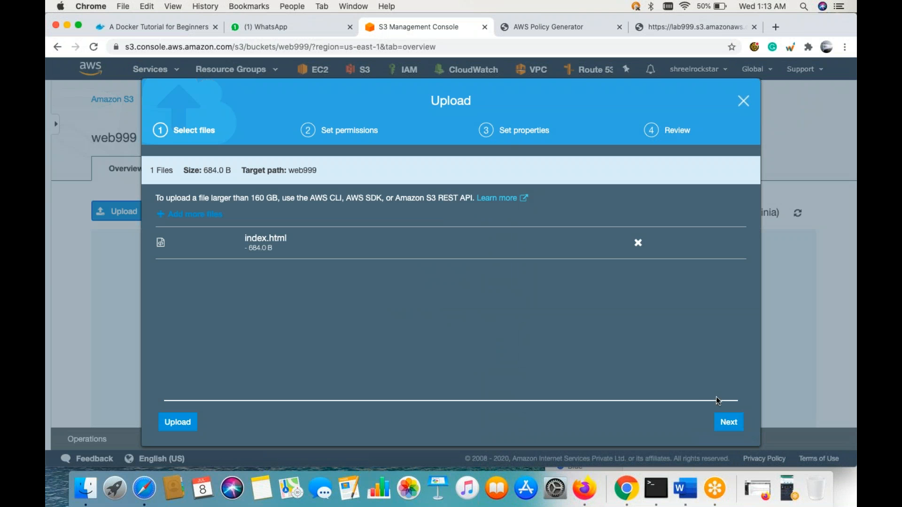
Step: Keep the default permissions and the Standard storage class for index.html, and upload it to the bucket
{"action": "left_click", "coordinate": [724, 423]}
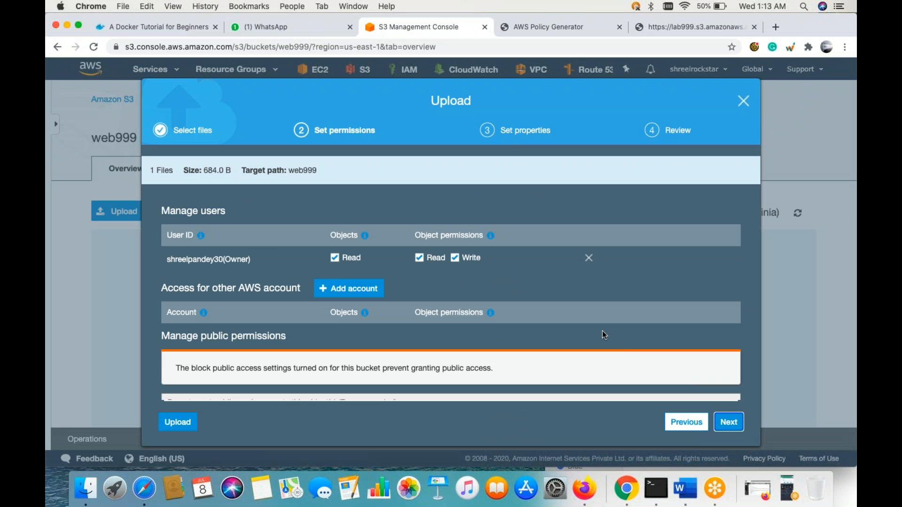
{"action": "scroll", "coordinate": [755, 404], "scroll_direction": "down", "scroll_amount": 1}
{"action": "left_click", "coordinate": [729, 423]}
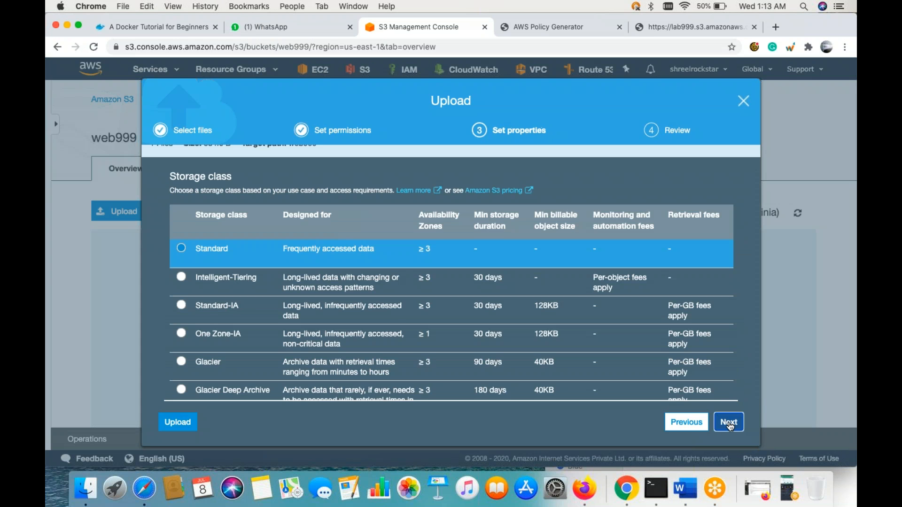
{"action": "left_click", "coordinate": [728, 423]}
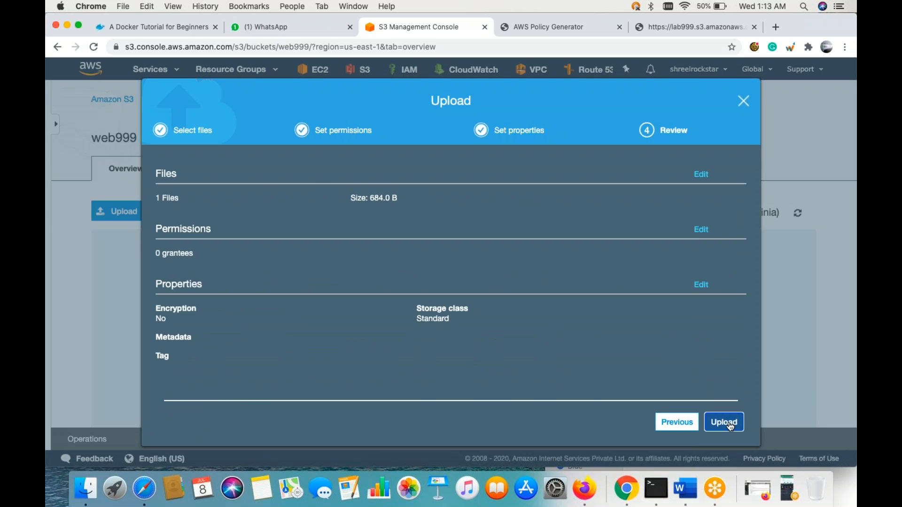
{"action": "left_click", "coordinate": [726, 422]}
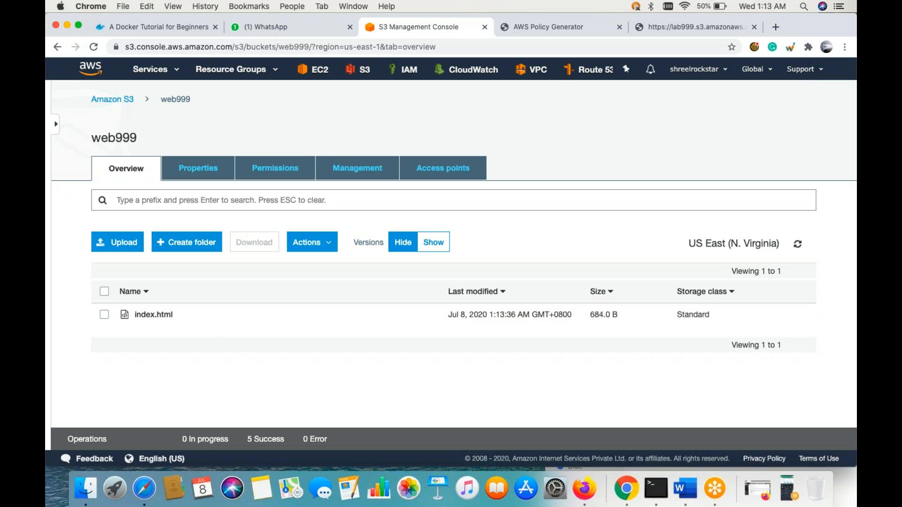
Step: Return to the S3 bucket list, check the settings summary of web999, and reopen the bucket
{"action": "left_click", "coordinate": [113, 100]}
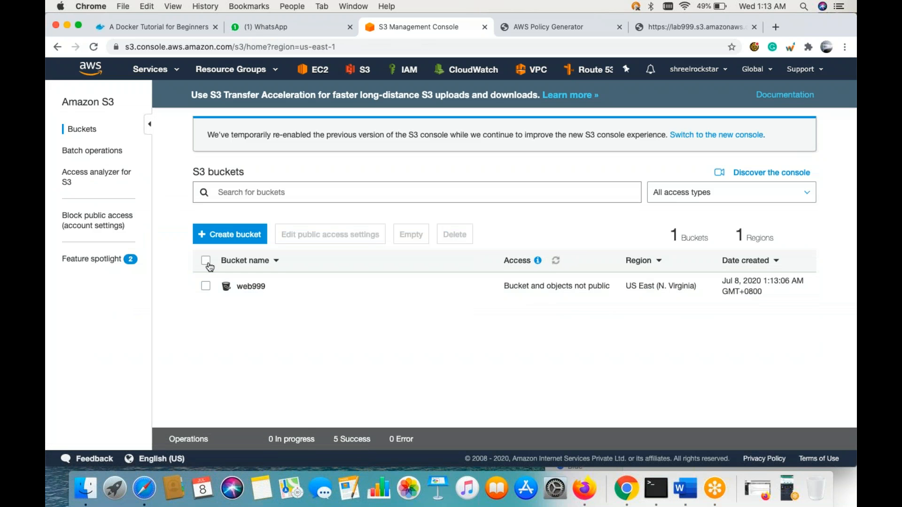
{"action": "left_click", "coordinate": [417, 283]}
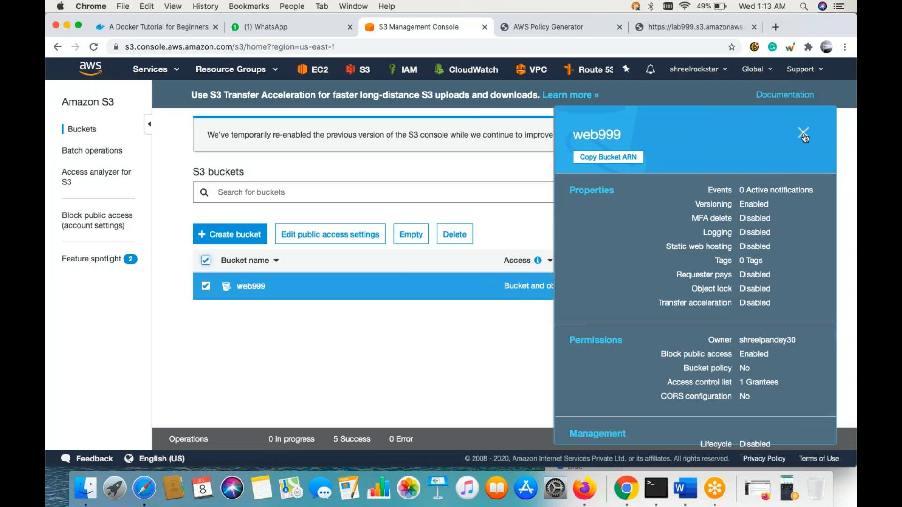
{"action": "left_click", "coordinate": [803, 133]}
{"action": "scroll", "coordinate": [475, 348], "scroll_direction": "down", "scroll_amount": 1}
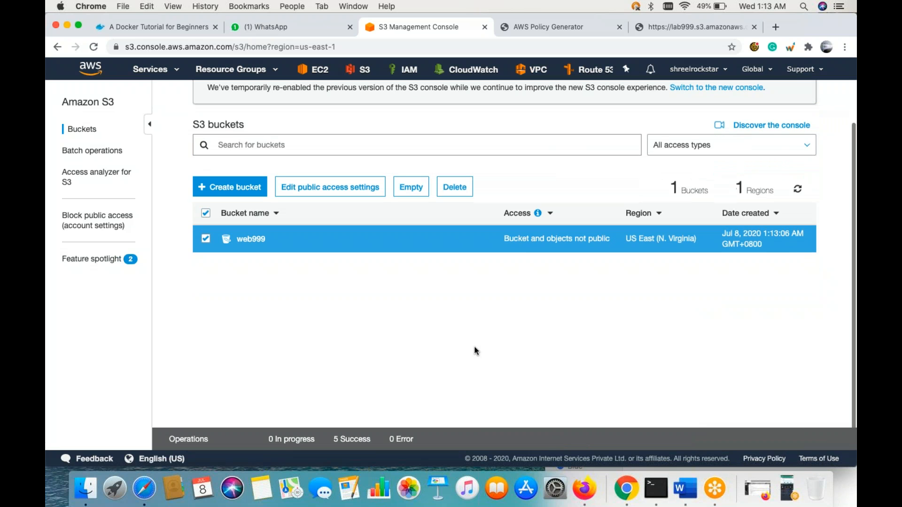
{"action": "left_click", "coordinate": [263, 247]}
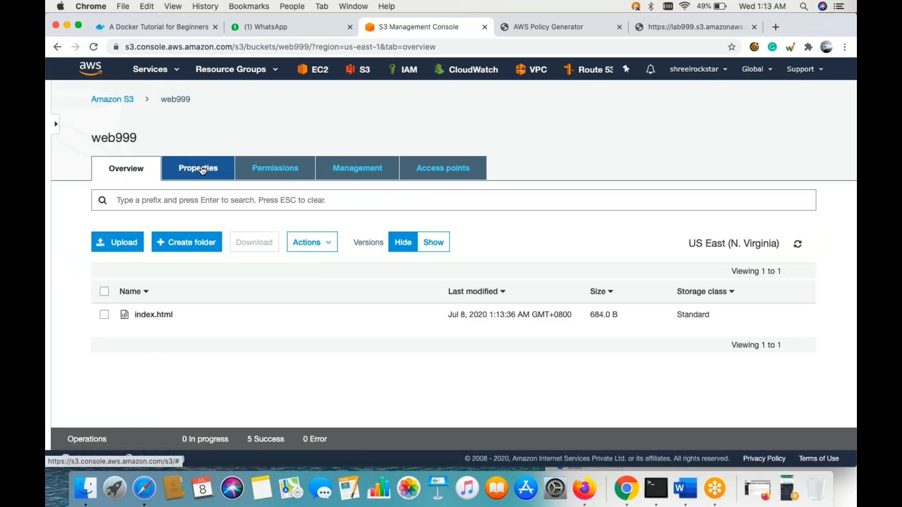
Step: Open the static website hosting settings in the properties of web999 and choose to use this bucket to host a website
{"action": "left_click", "coordinate": [203, 171]}
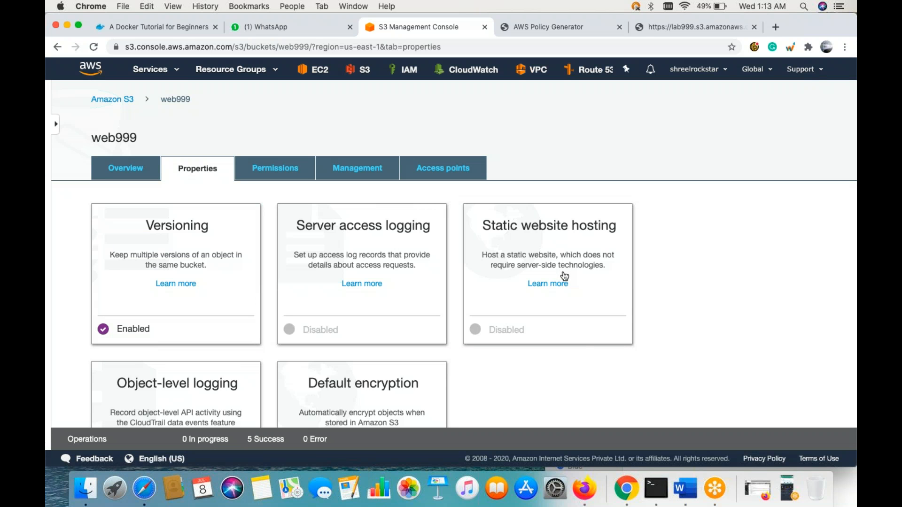
{"action": "scroll", "coordinate": [585, 317], "scroll_direction": "down", "scroll_amount": 3}
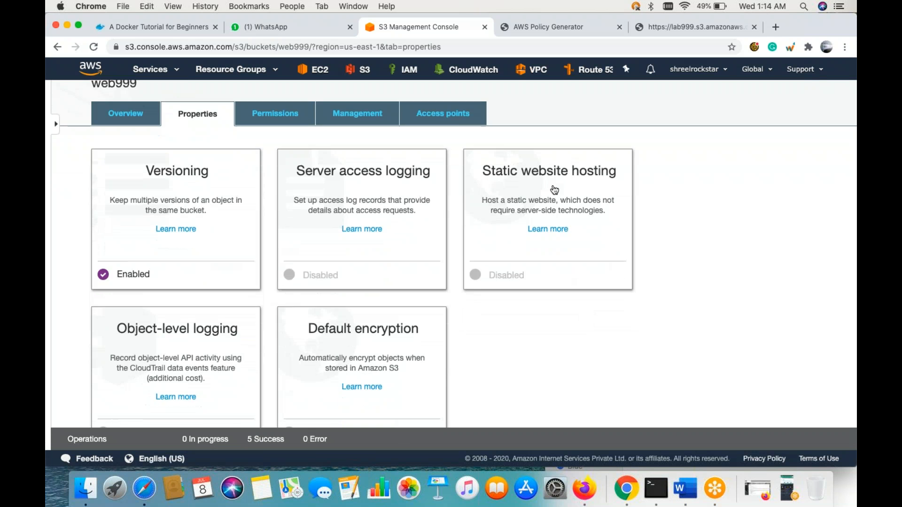
{"action": "left_click", "coordinate": [555, 189]}
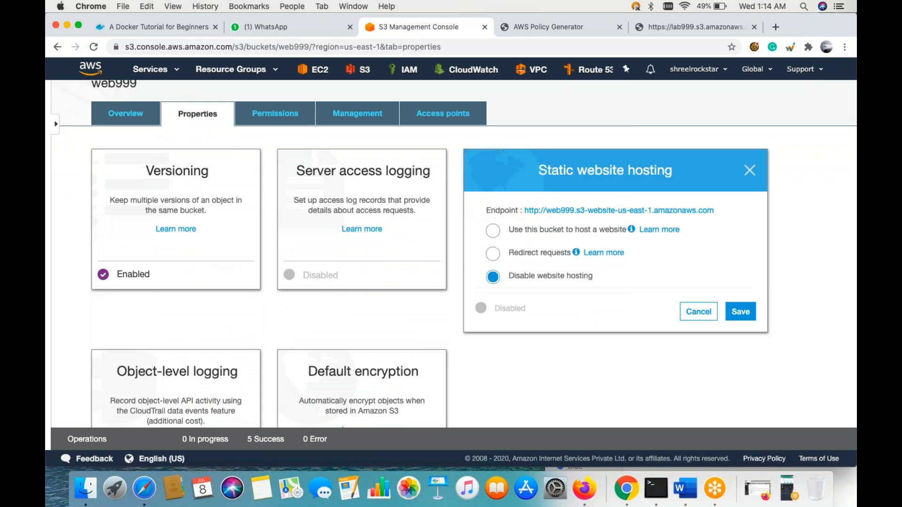
{"action": "left_click", "coordinate": [494, 232]}
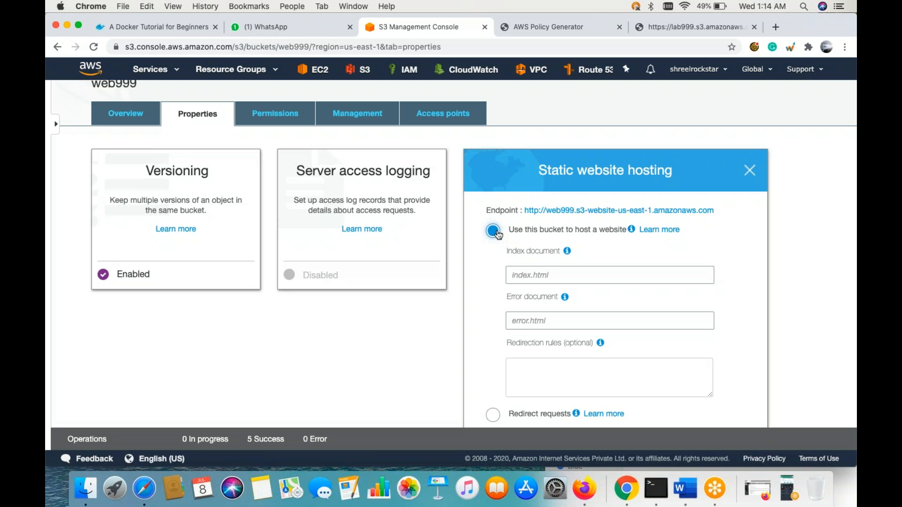
Step: Highlight the website endpoint URL, switch to Safari, minimize its window, and return to the S3 console in Chrome
{"action": "left_click_drag", "start_coordinate": [729, 215], "coordinate": [549, 201]}
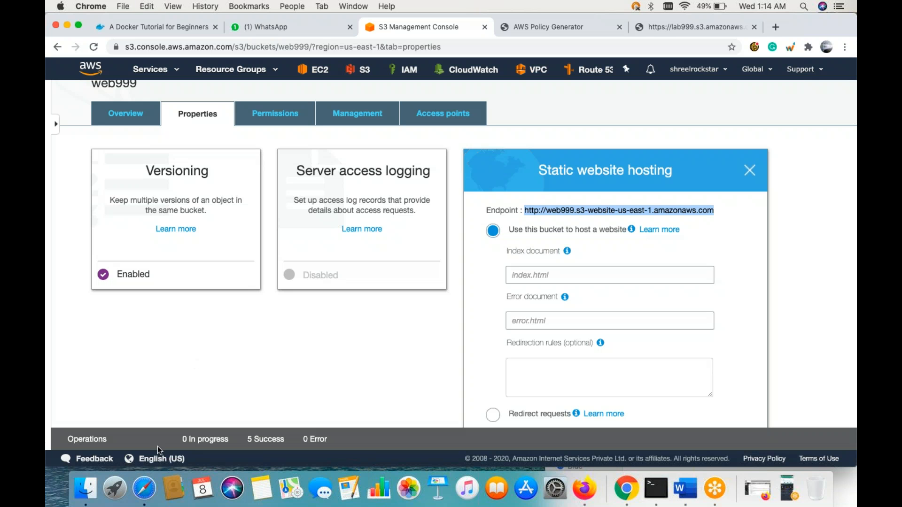
{"action": "left_click", "coordinate": [143, 475]}
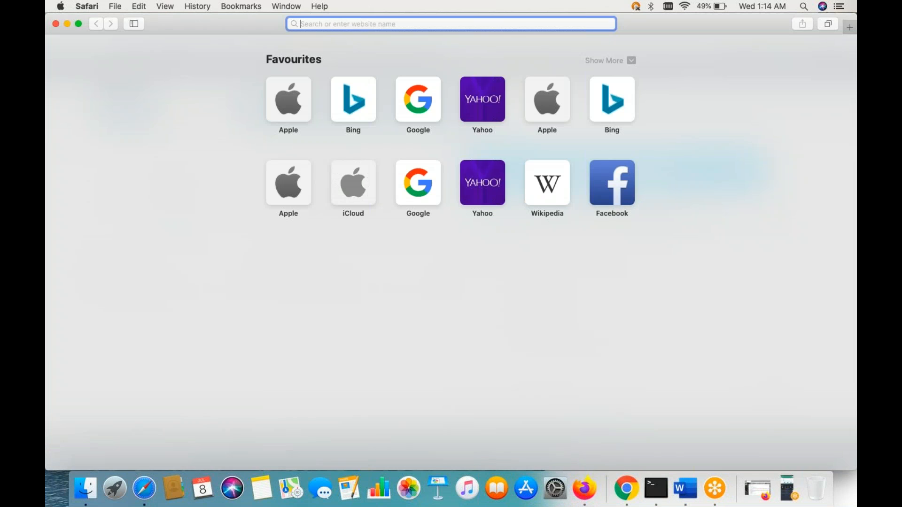
{"action": "left_click", "coordinate": [69, 24]}
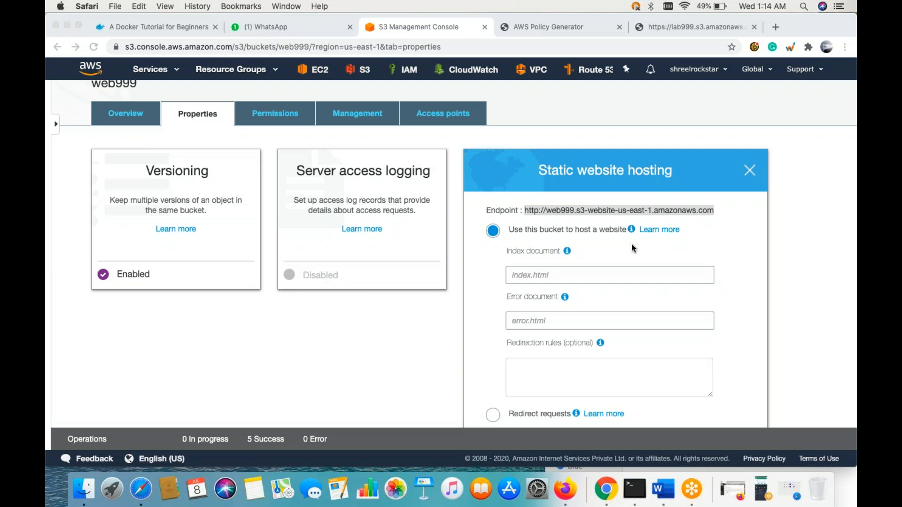
Step: Set the index document to index.html, leave the error document and redirection rules empty, and save the static website hosting settings
{"action": "left_click", "coordinate": [571, 273]}
{"action": "type", "text": "index.htm"}
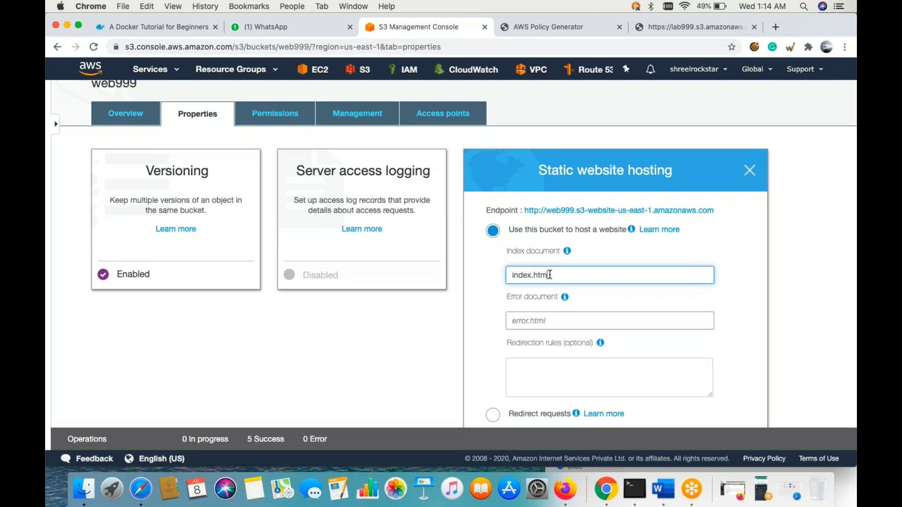
{"action": "type", "text": "l"}
{"action": "left_click", "coordinate": [524, 319]}
{"action": "scroll", "coordinate": [469, 338], "scroll_direction": "down", "scroll_amount": 1}
{"action": "scroll", "coordinate": [469, 337], "scroll_direction": "down", "scroll_amount": 5}
{"action": "left_click", "coordinate": [569, 259]}
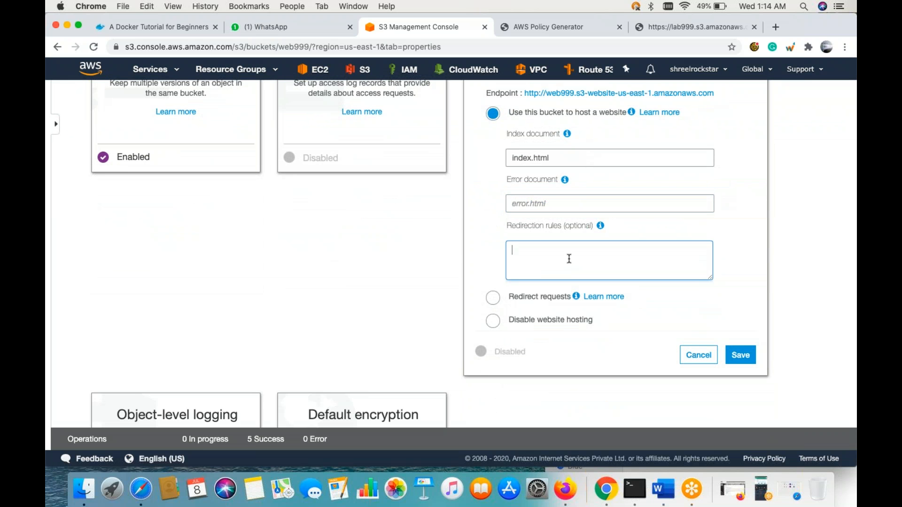
{"action": "left_click", "coordinate": [496, 258]}
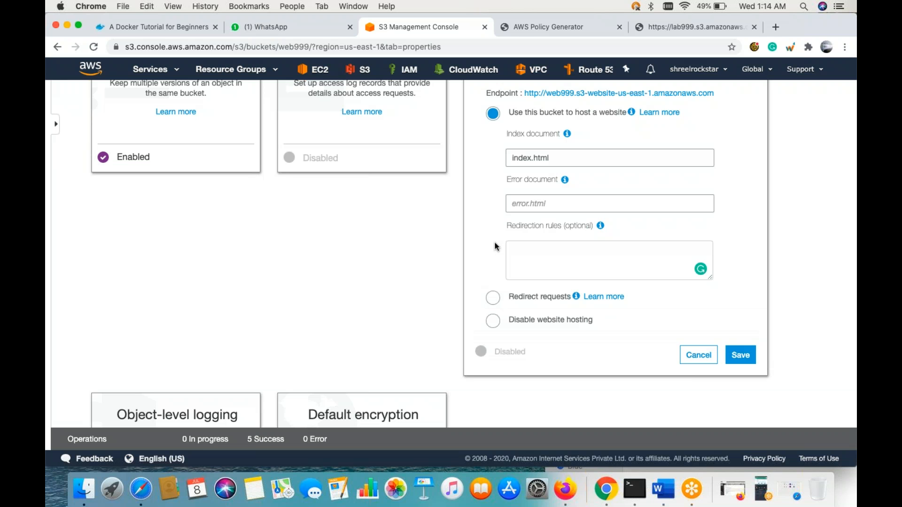
{"action": "scroll", "coordinate": [495, 247], "scroll_direction": "up", "scroll_amount": 2}
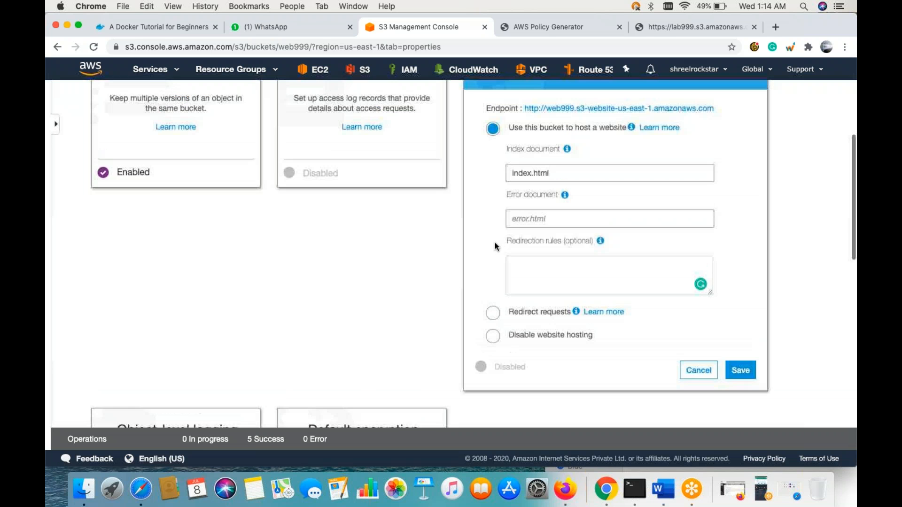
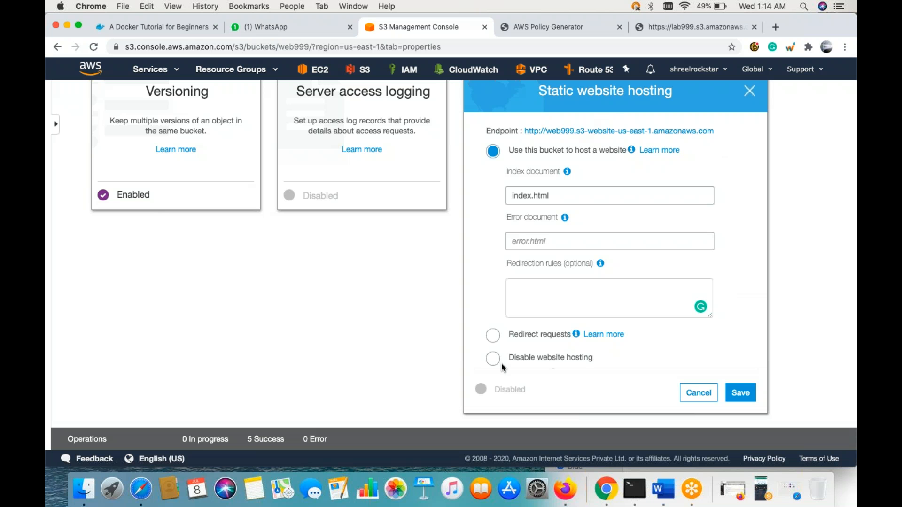
{"action": "left_click", "coordinate": [742, 394]}
Step: Examine the other properties and advanced settings of web999, and return to the bucket's object list
{"action": "scroll", "coordinate": [536, 272], "scroll_direction": "up", "scroll_amount": 3}
{"action": "scroll", "coordinate": [536, 272], "scroll_direction": "down", "scroll_amount": 4}
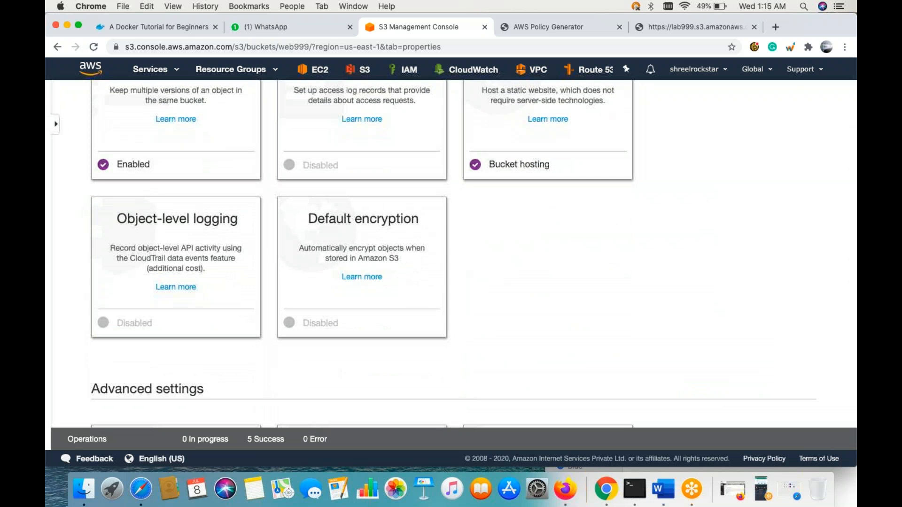
{"action": "scroll", "coordinate": [539, 324], "scroll_direction": "down", "scroll_amount": 5}
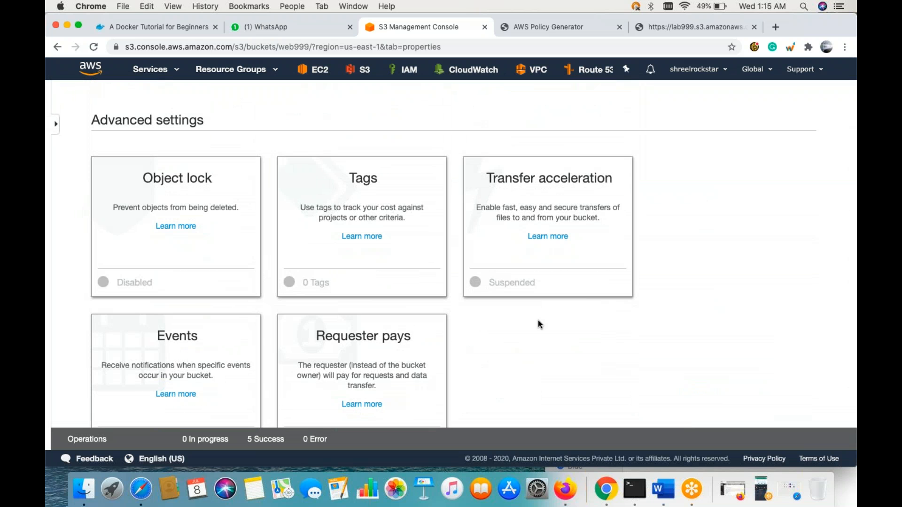
{"action": "scroll", "coordinate": [539, 324], "scroll_direction": "down", "scroll_amount": 3}
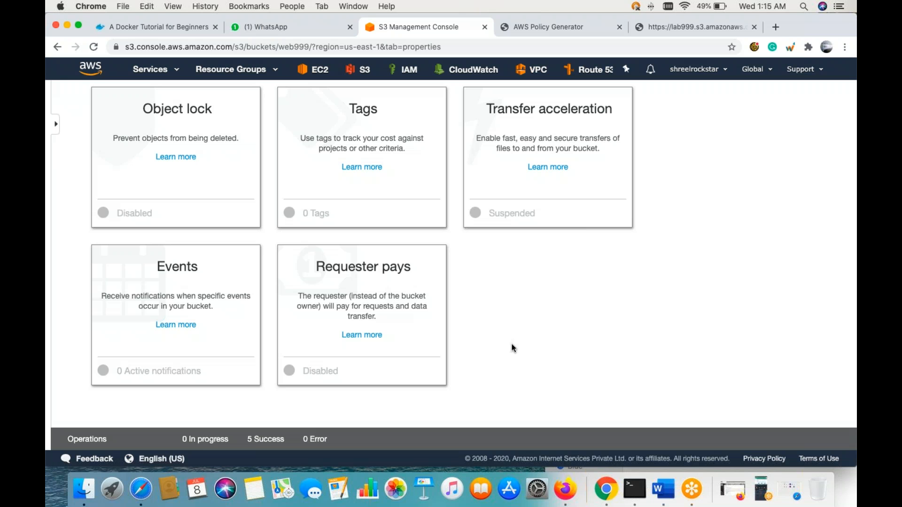
{"action": "scroll", "coordinate": [512, 348], "scroll_direction": "up", "scroll_amount": 10}
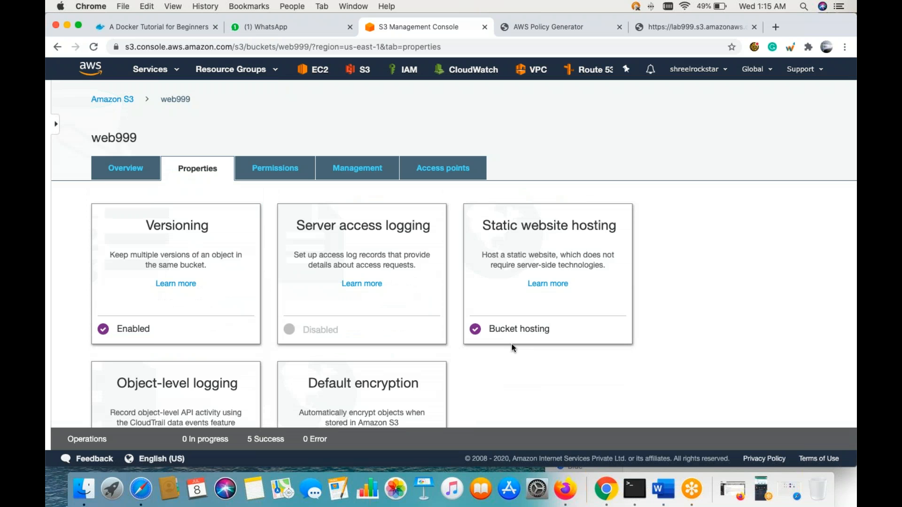
{"action": "scroll", "coordinate": [513, 348], "scroll_direction": "down", "scroll_amount": 10}
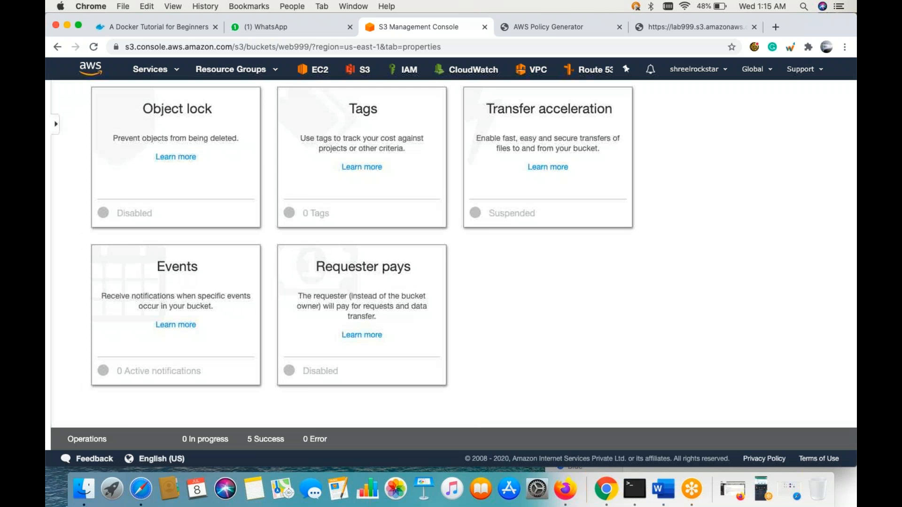
{"action": "scroll", "coordinate": [451, 254], "scroll_direction": "up", "scroll_amount": 10}
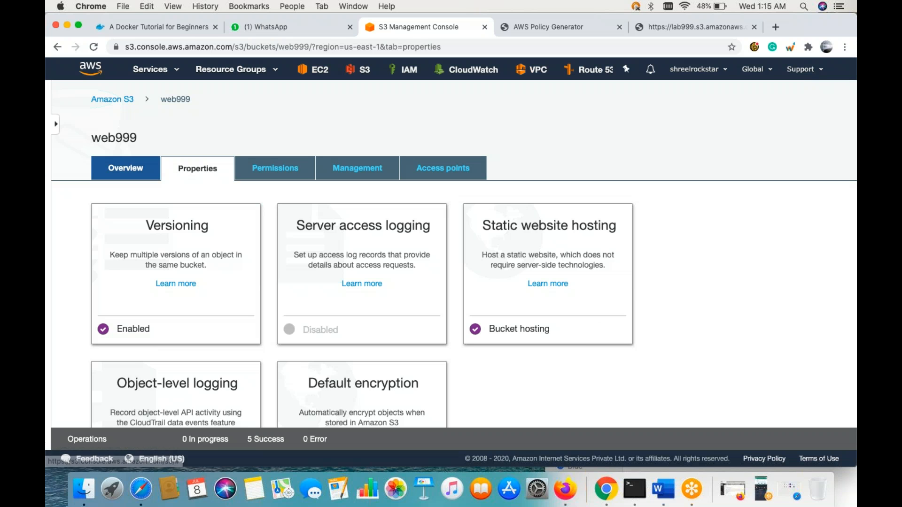
{"action": "left_click", "coordinate": [126, 168]}
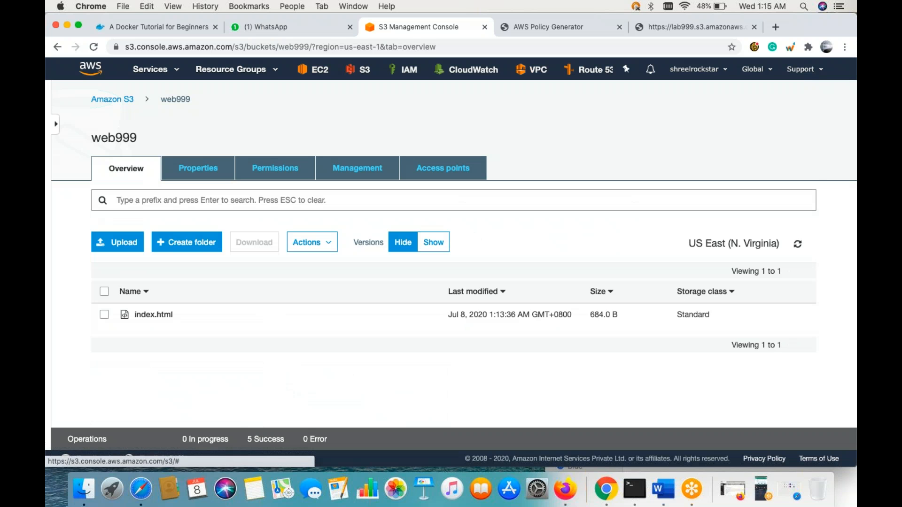
Step: Turn off Block all public access in the permissions of web999, save, and confirm the change with the word confirm
{"action": "left_click", "coordinate": [263, 170]}
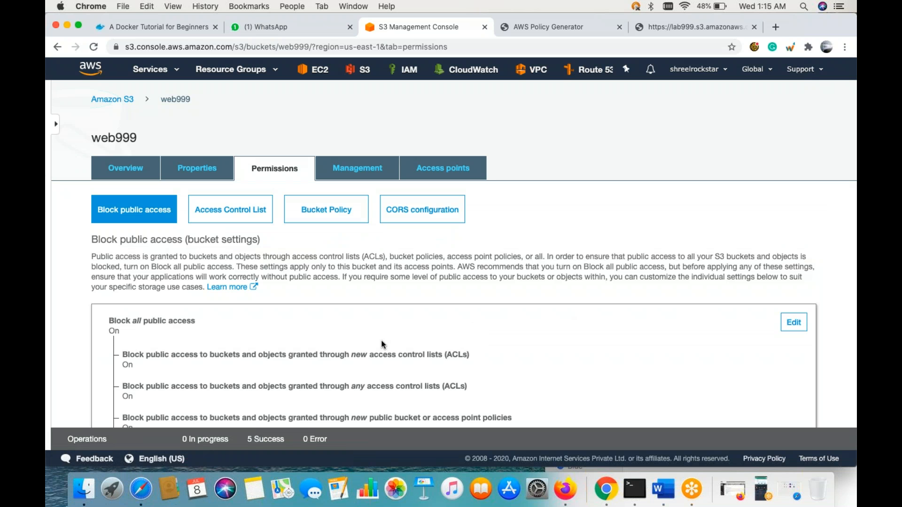
{"action": "scroll", "coordinate": [382, 345], "scroll_direction": "down", "scroll_amount": 3}
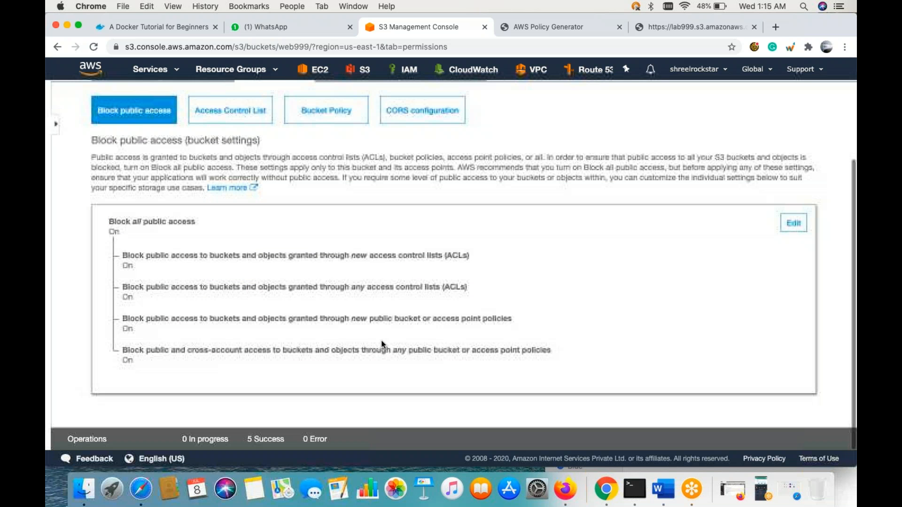
{"action": "left_click", "coordinate": [793, 223]}
{"action": "left_click", "coordinate": [114, 223]}
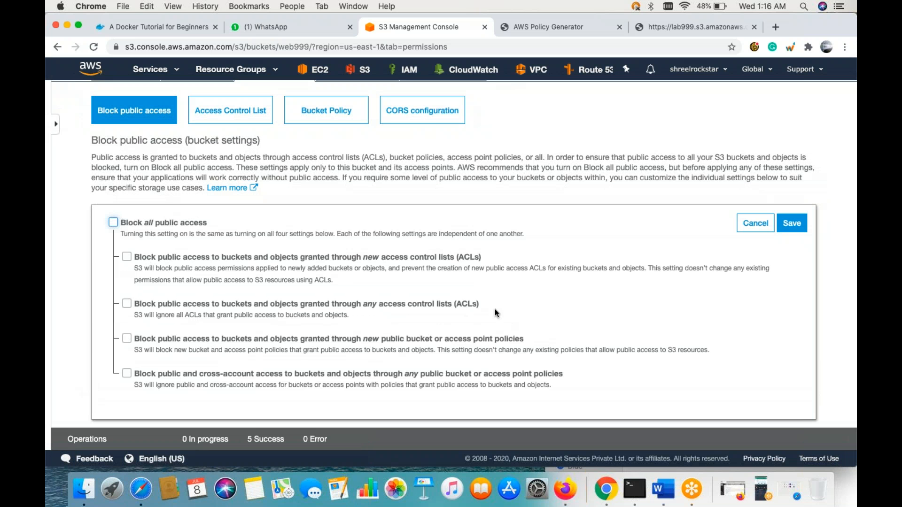
{"action": "scroll", "coordinate": [495, 310], "scroll_direction": "down", "scroll_amount": 1}
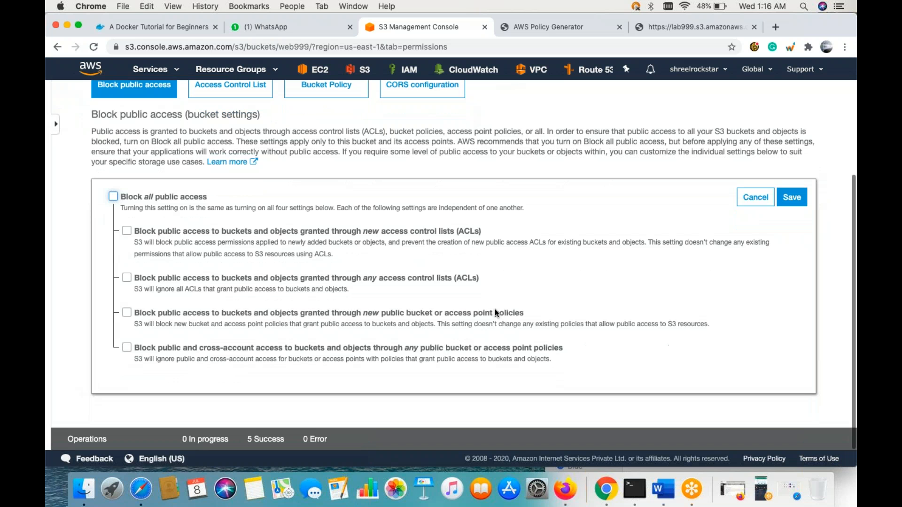
{"action": "left_click", "coordinate": [792, 197]}
{"action": "left_click", "coordinate": [421, 320]}
{"action": "type", "text": "confirm"}
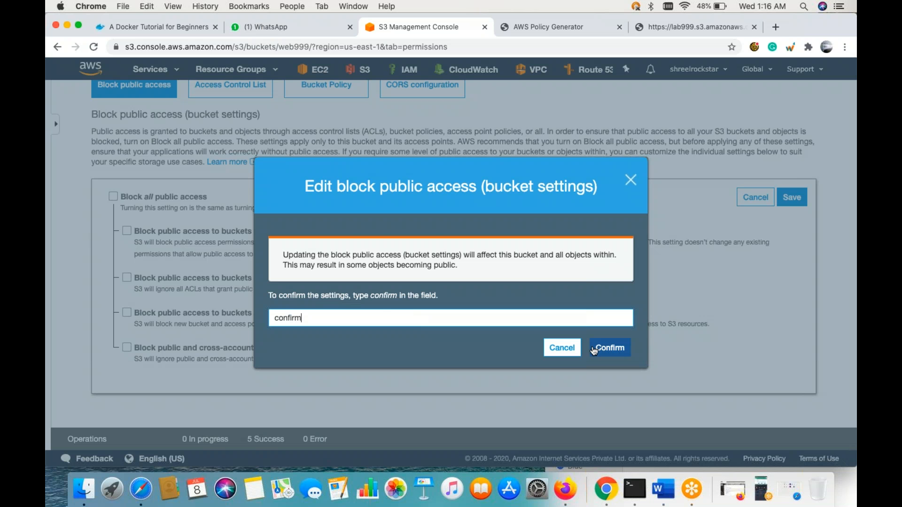
{"action": "left_click", "coordinate": [594, 350]}
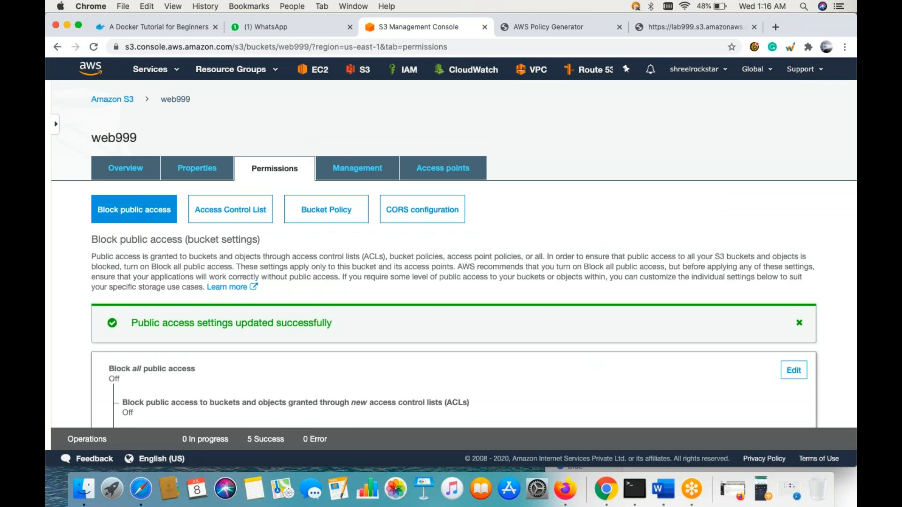
Step: Review the access control list, bucket policy and block public access settings in the permissions of web999
{"action": "left_click", "coordinate": [800, 323]}
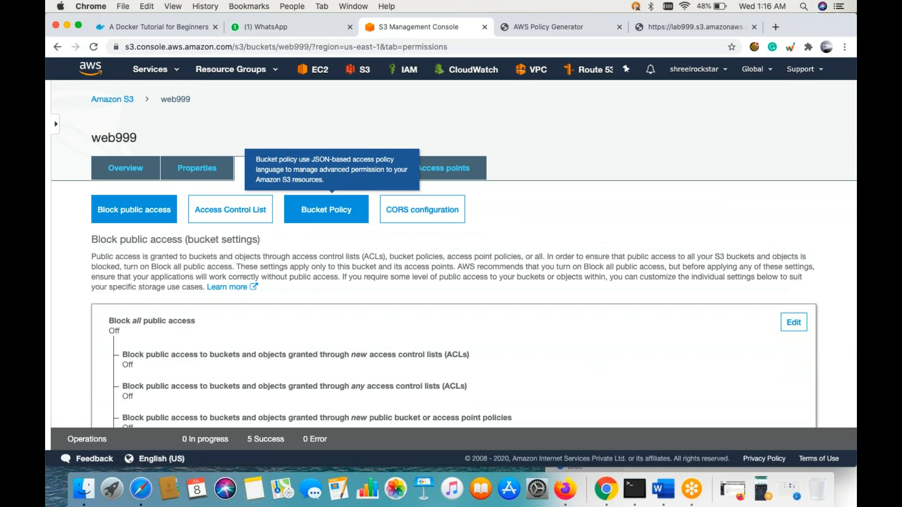
{"action": "left_click", "coordinate": [230, 210]}
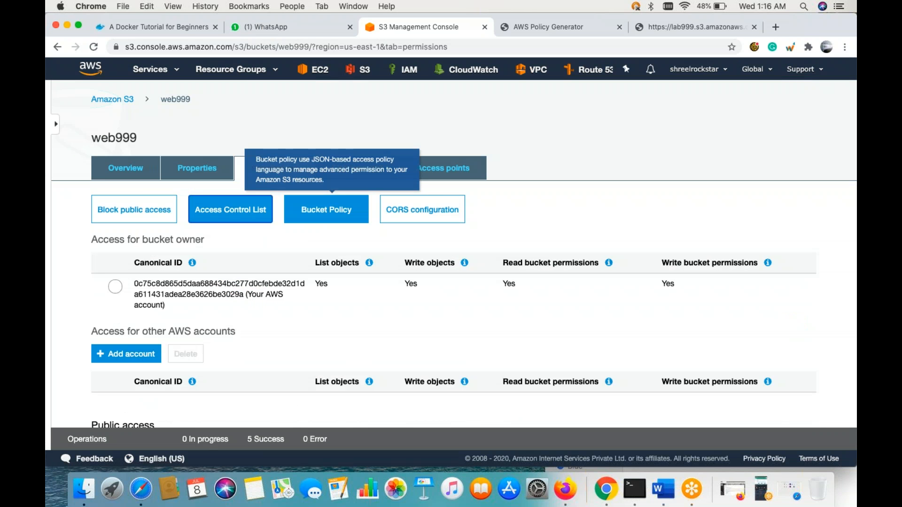
{"action": "left_click", "coordinate": [326, 209]}
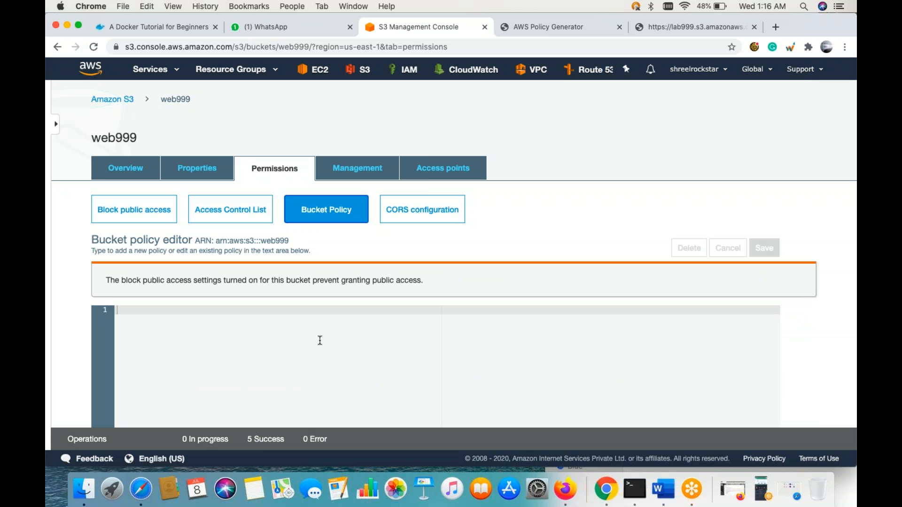
{"action": "left_click", "coordinate": [137, 209]}
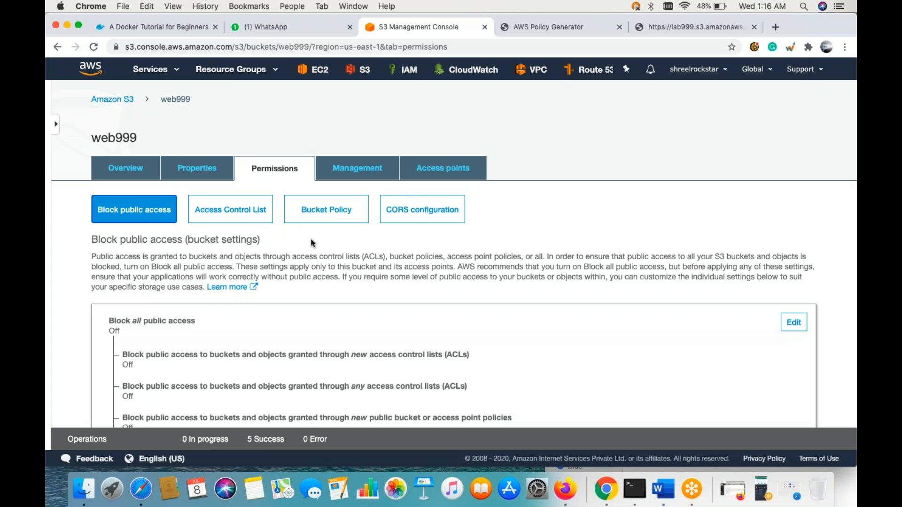
{"action": "scroll", "coordinate": [696, 323], "scroll_direction": "down", "scroll_amount": 3}
{"action": "scroll", "coordinate": [743, 292], "scroll_direction": "up", "scroll_amount": 3}
Step: Reopen the web999 bucket from the bucket list and make index.html public
{"action": "left_click", "coordinate": [123, 104]}
{"action": "left_click", "coordinate": [251, 287]}
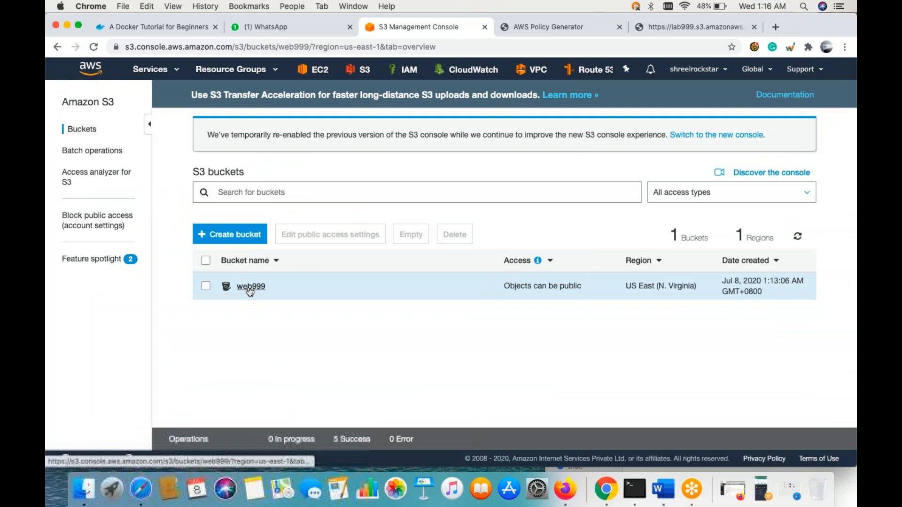
{"action": "left_click", "coordinate": [104, 292]}
{"action": "left_click", "coordinate": [304, 309]}
{"action": "scroll", "coordinate": [304, 309], "scroll_direction": "down", "scroll_amount": 3}
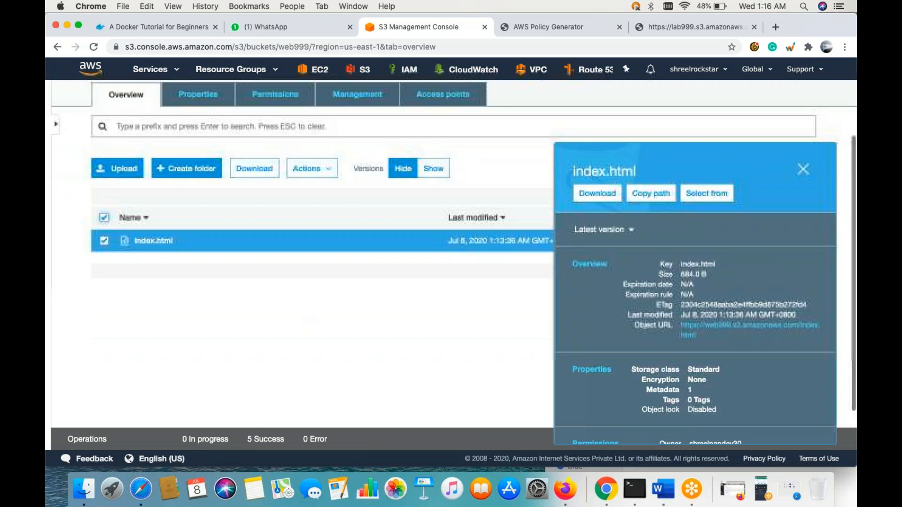
{"action": "left_click", "coordinate": [331, 173]}
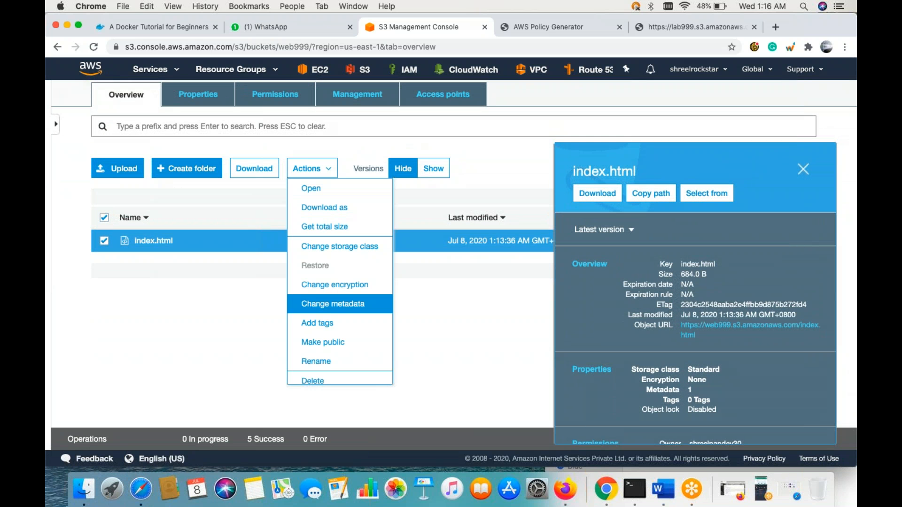
{"action": "scroll", "coordinate": [339, 282], "scroll_direction": "down", "scroll_amount": 2}
{"action": "scroll", "coordinate": [338, 277], "scroll_direction": "down", "scroll_amount": 3}
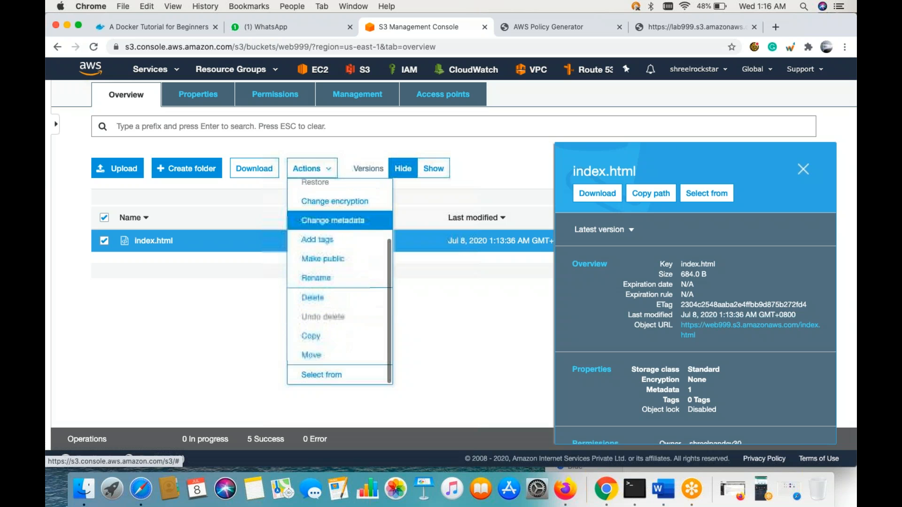
{"action": "scroll", "coordinate": [330, 348], "scroll_direction": "up", "scroll_amount": 3}
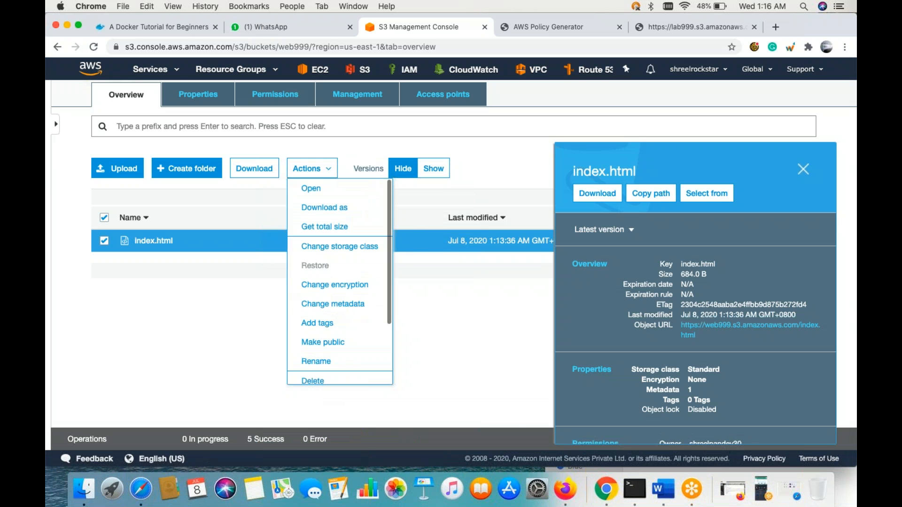
{"action": "left_click", "coordinate": [331, 350]}
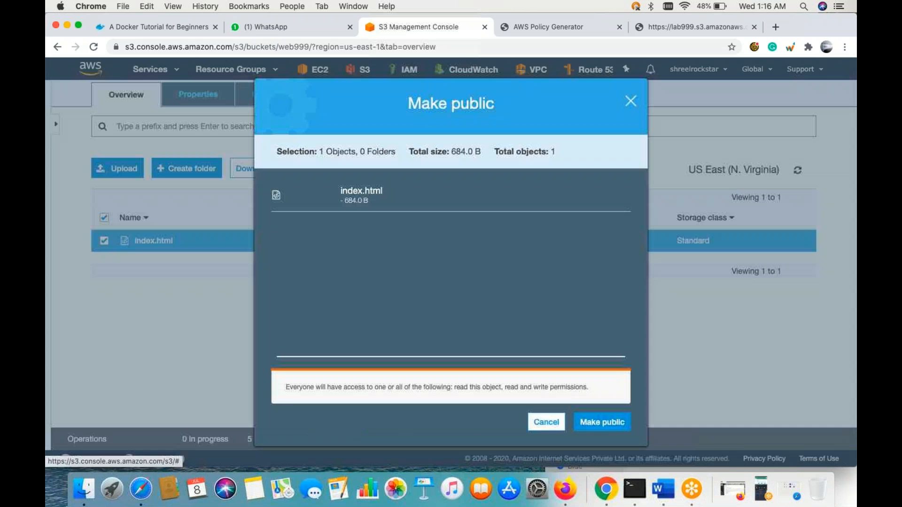
{"action": "left_click", "coordinate": [609, 422]}
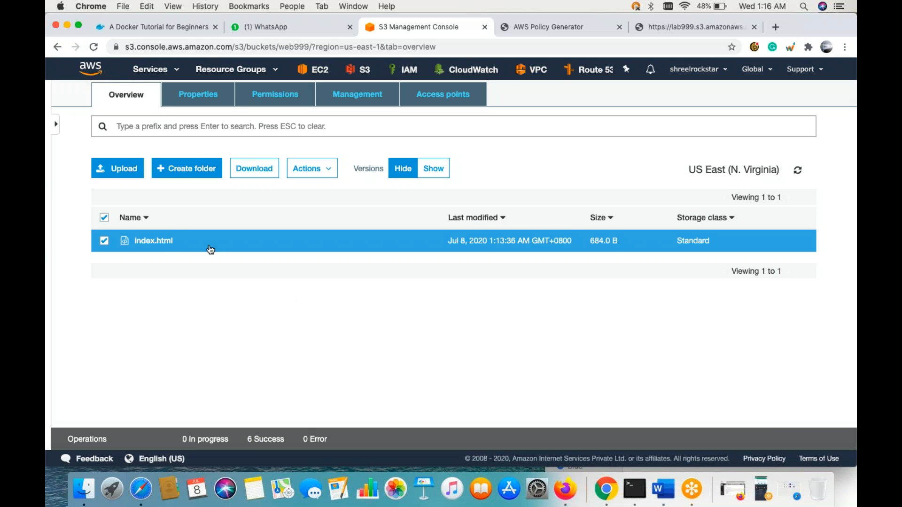
Step: Copy the object URL of index.html from its details and load it in Safari
{"action": "left_click", "coordinate": [168, 239]}
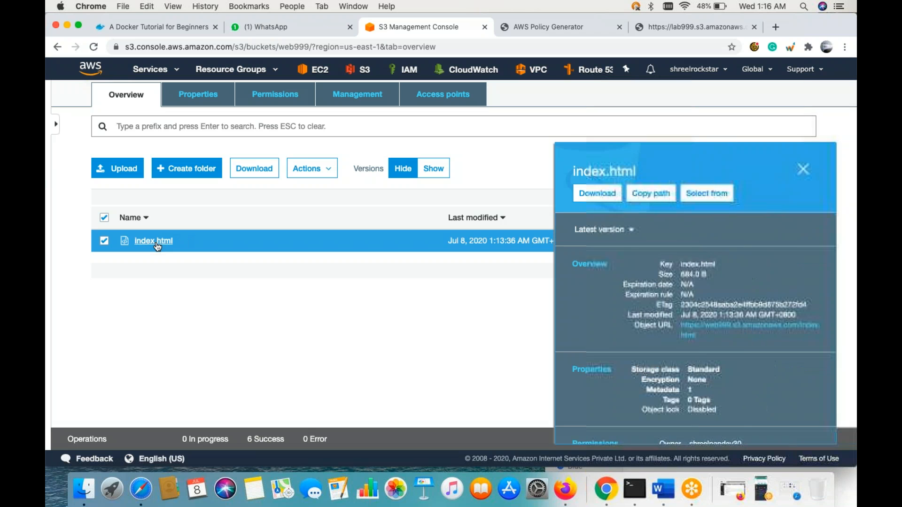
{"action": "left_click", "coordinate": [700, 335]}
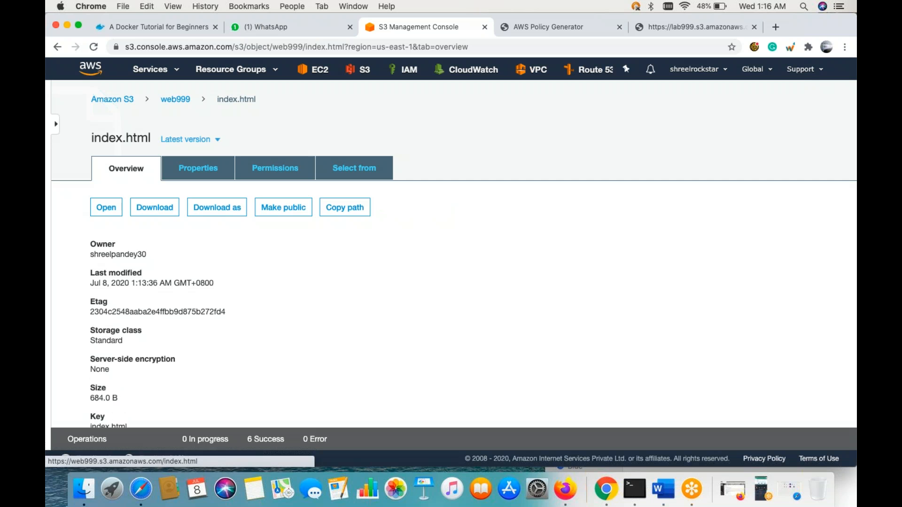
{"action": "scroll", "coordinate": [337, 230], "scroll_direction": "down", "scroll_amount": 3}
{"action": "left_click_drag", "start_coordinate": [267, 384], "coordinate": [90, 387]}
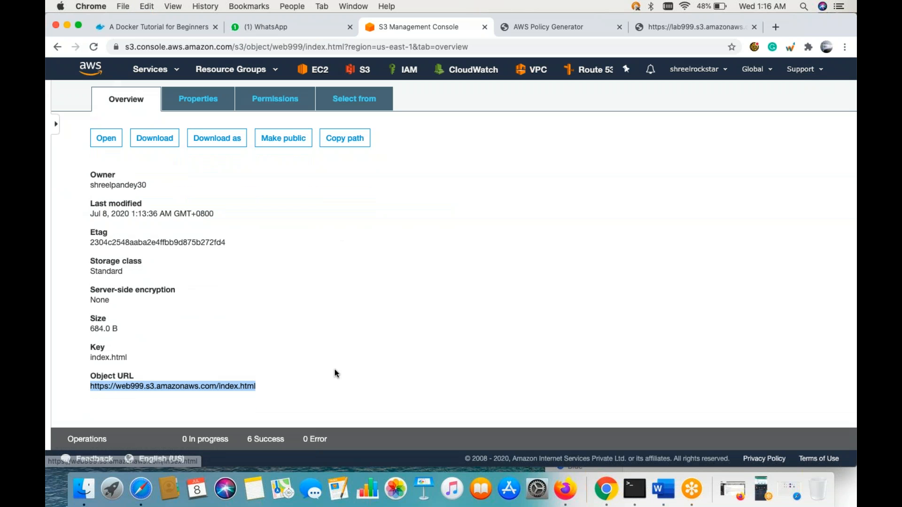
{"action": "left_click", "coordinate": [136, 482]}
{"action": "key", "text": "super+v"}
{"action": "key", "text": "Return"}
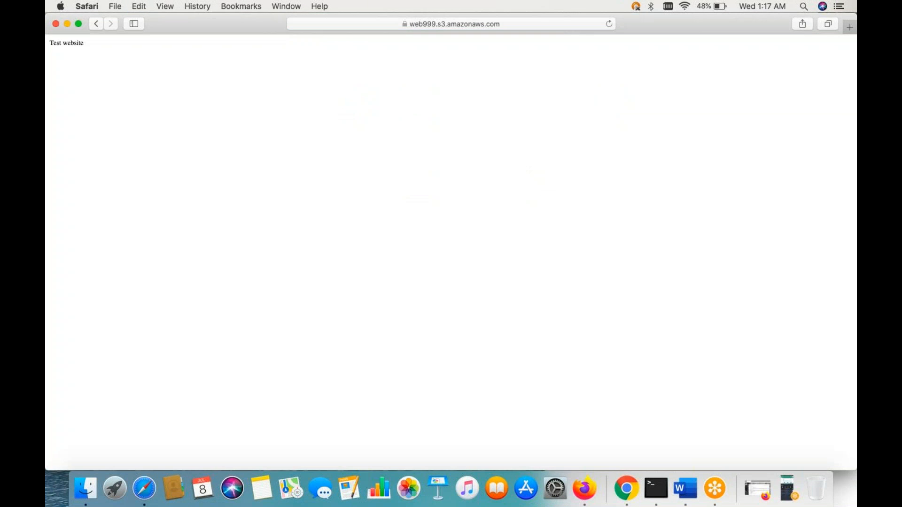
Step: Check the Test website text and the full page address, and minimize the Safari window
{"action": "triple_click", "coordinate": [60, 43]}
{"action": "left_click", "coordinate": [507, 43]}
{"action": "left_click", "coordinate": [515, 26]}
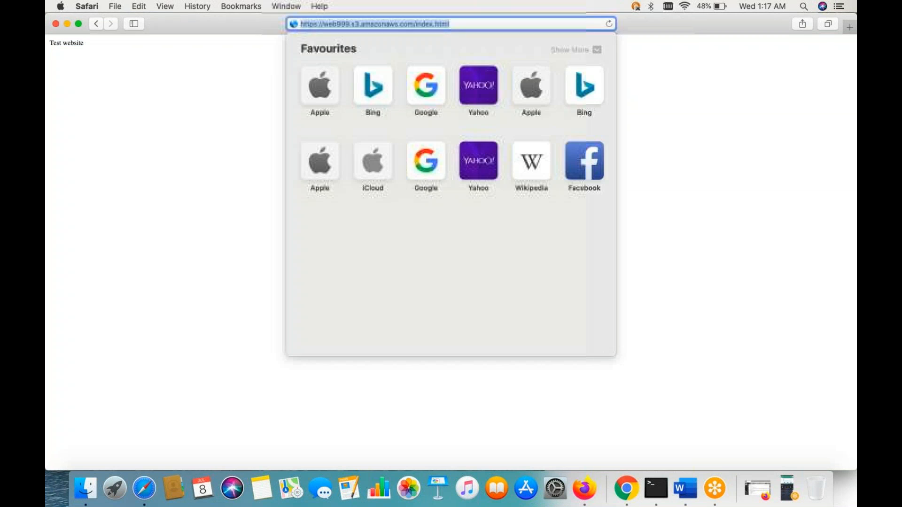
{"action": "left_click", "coordinate": [67, 24]}
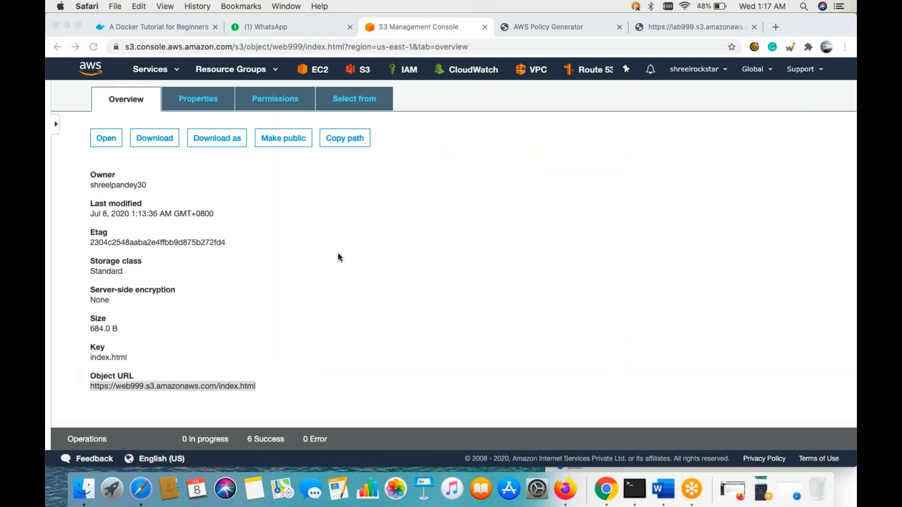
Step: Return to the web999 bucket and open the static website hosting settings in its properties
{"action": "left_click", "coordinate": [176, 99]}
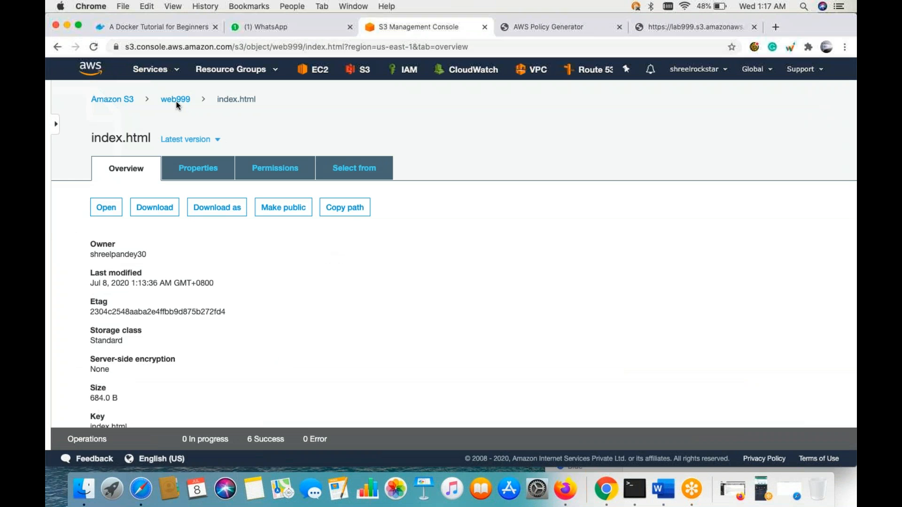
{"action": "left_click", "coordinate": [176, 99]}
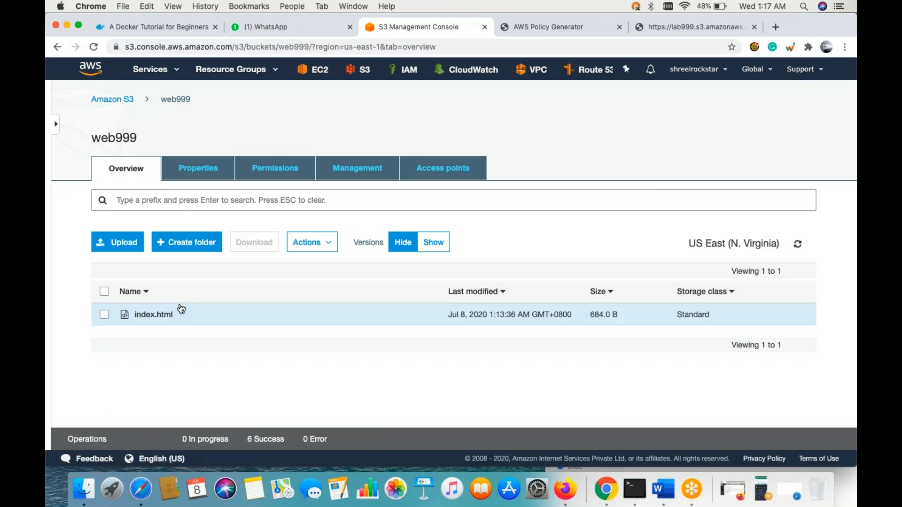
{"action": "left_click", "coordinate": [113, 99]}
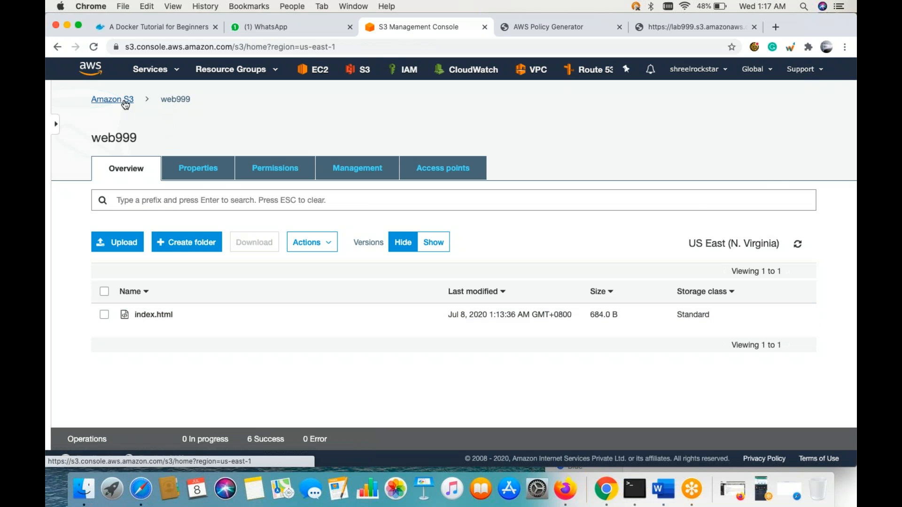
{"action": "left_click", "coordinate": [250, 286]}
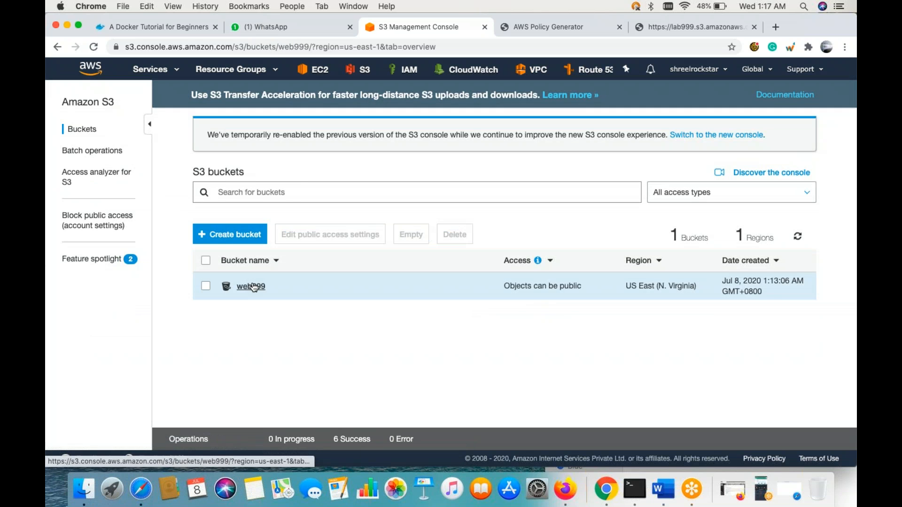
{"action": "left_click", "coordinate": [204, 170]}
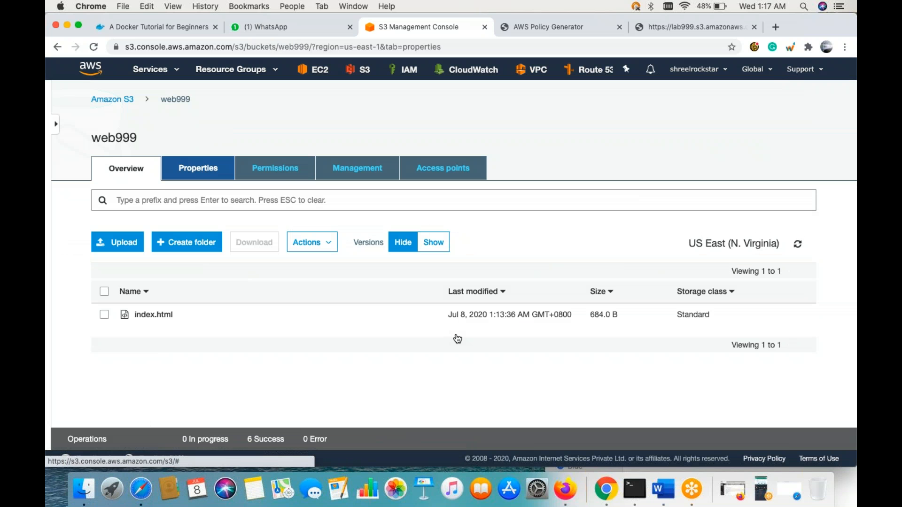
{"action": "left_click", "coordinate": [566, 249]}
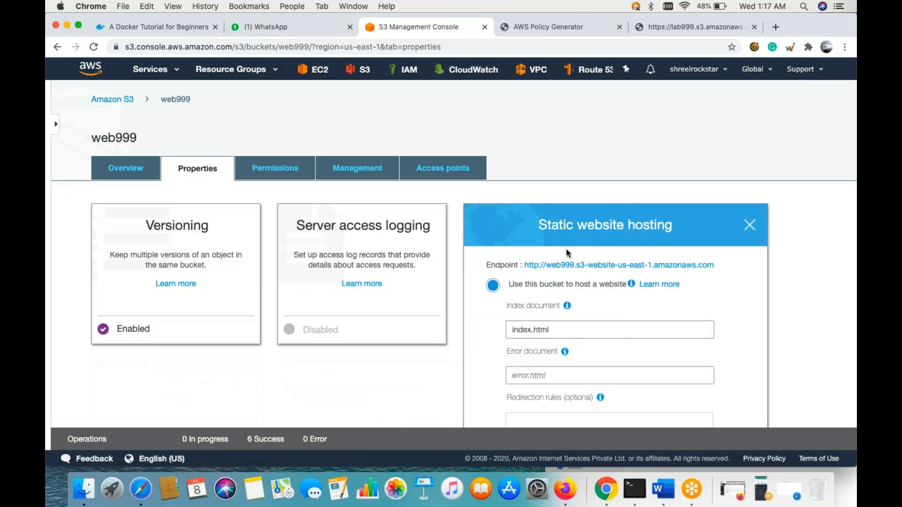
Step: Copy the website endpoint URL, load it in Safari to check the Test website text, and minimize the window
{"action": "left_click_drag", "start_coordinate": [732, 265], "coordinate": [539, 274]}
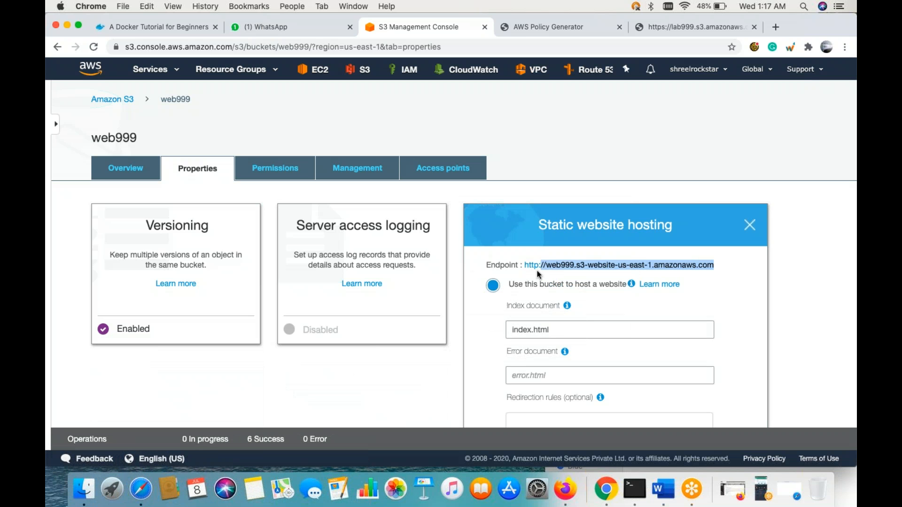
{"action": "key", "text": "super+c"}
{"action": "left_click", "coordinate": [135, 473]}
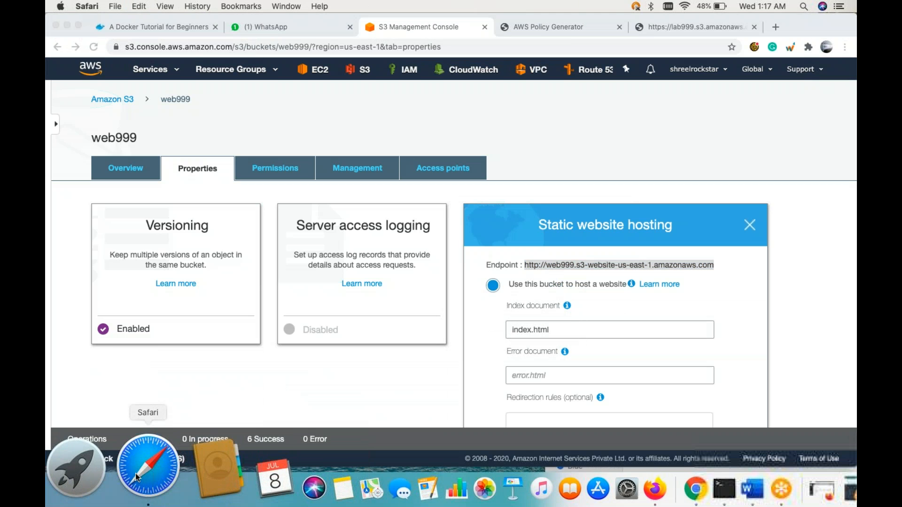
{"action": "key", "text": "BackSpace"}
{"action": "key", "text": "super+v"}
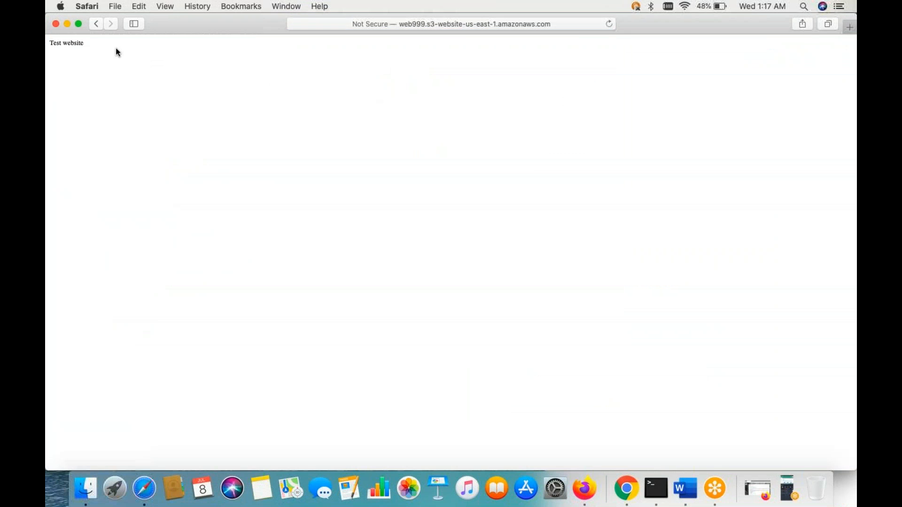
{"action": "left_click_drag", "start_coordinate": [86, 44], "coordinate": [47, 44]}
{"action": "left_click", "coordinate": [86, 51]}
{"action": "left_click", "coordinate": [68, 24]}
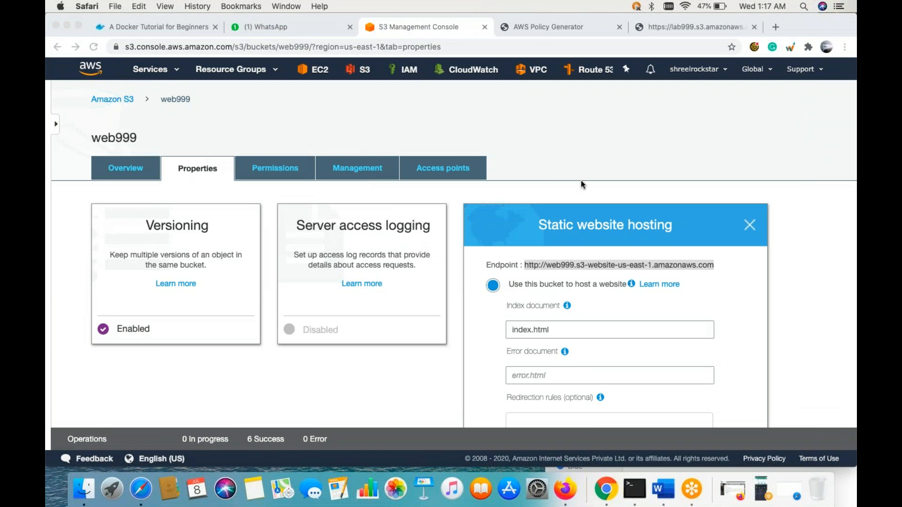
Step: Close the static website hosting settings and return to the object list of web999 through the bucket list
{"action": "left_click", "coordinate": [748, 227]}
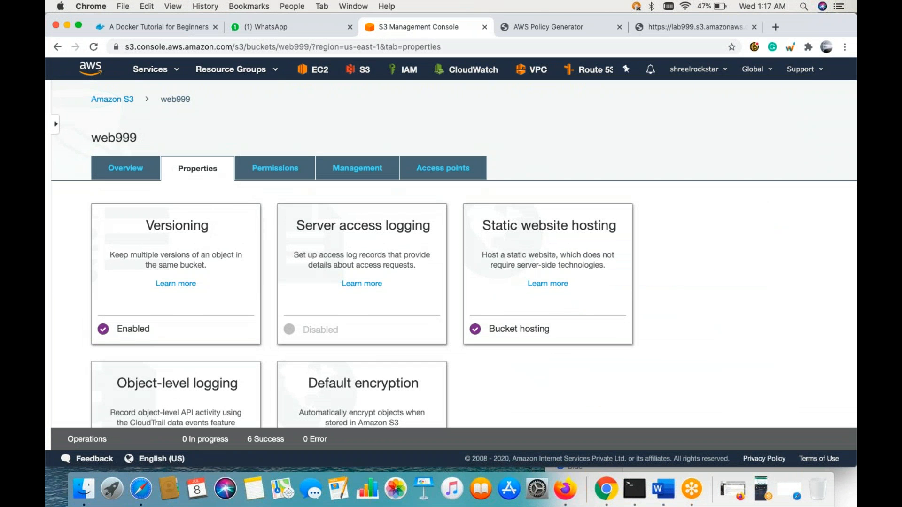
{"action": "left_click", "coordinate": [112, 99]}
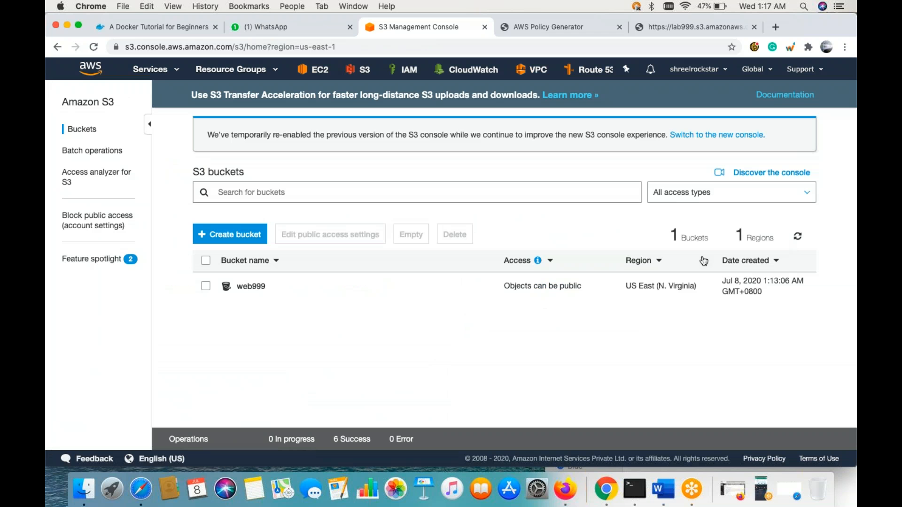
{"action": "left_click", "coordinate": [260, 288]}
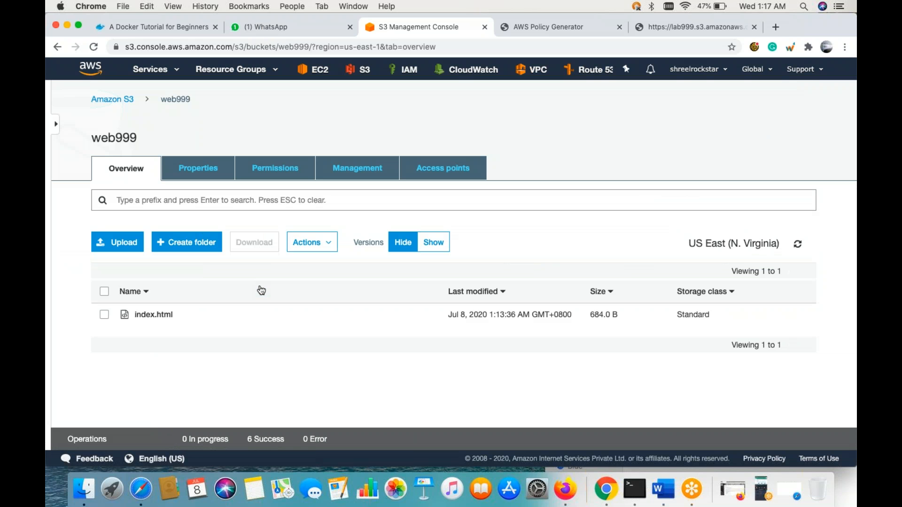
Step: Delete the index.html object from the web999 bucket and confirm the deletion
{"action": "left_click", "coordinate": [104, 292]}
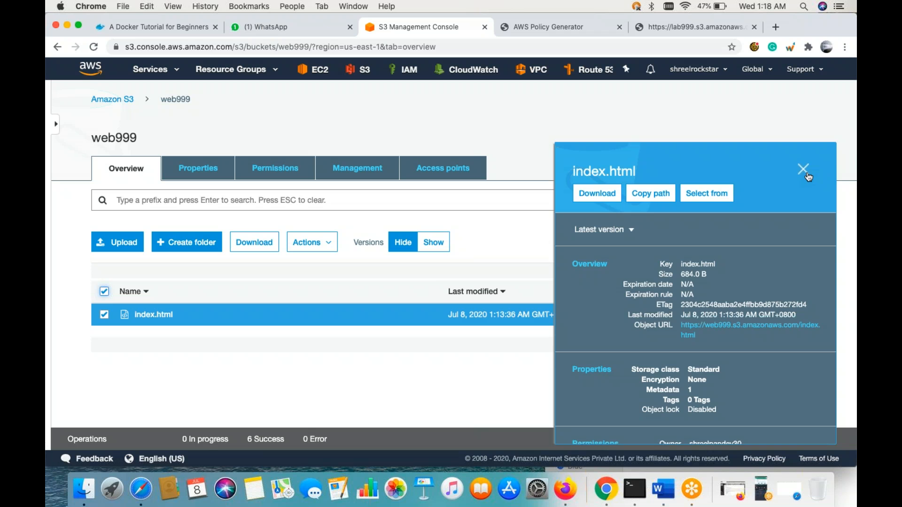
{"action": "left_click", "coordinate": [805, 171]}
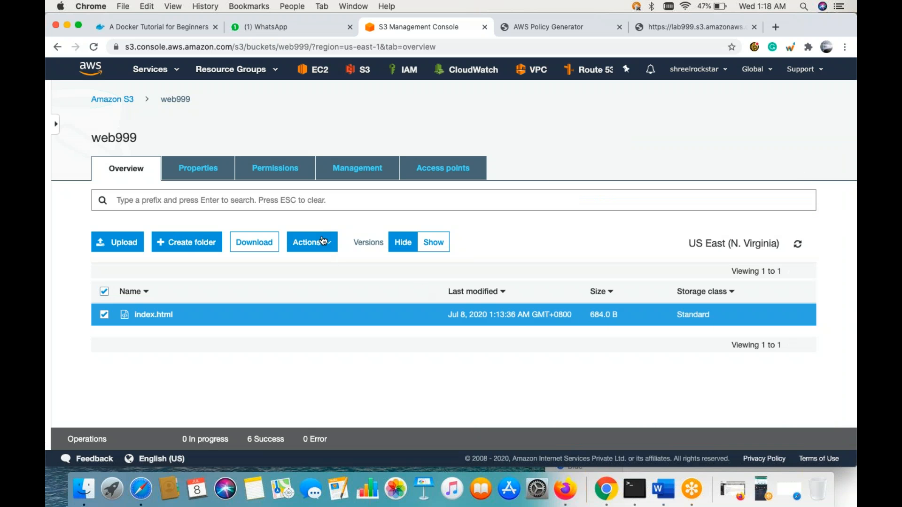
{"action": "scroll", "coordinate": [557, 239], "scroll_direction": "down", "scroll_amount": 1}
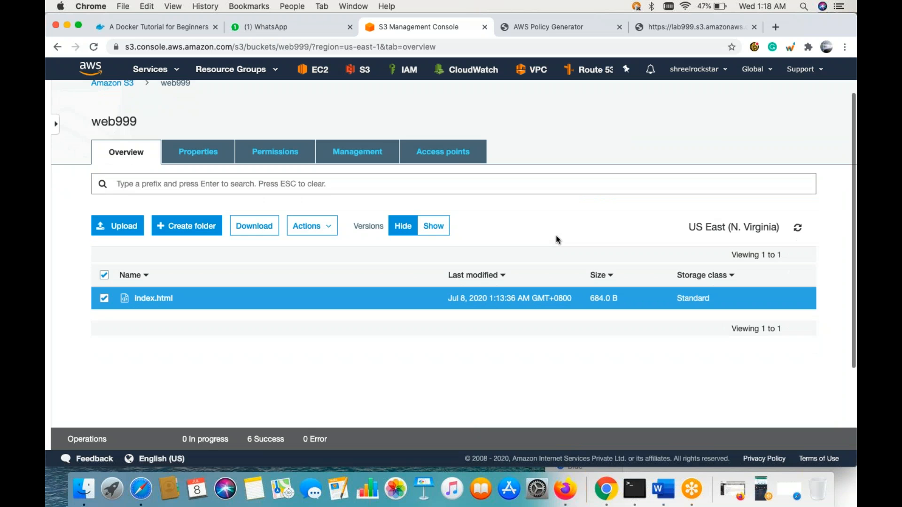
{"action": "scroll", "coordinate": [557, 240], "scroll_direction": "up", "scroll_amount": 1}
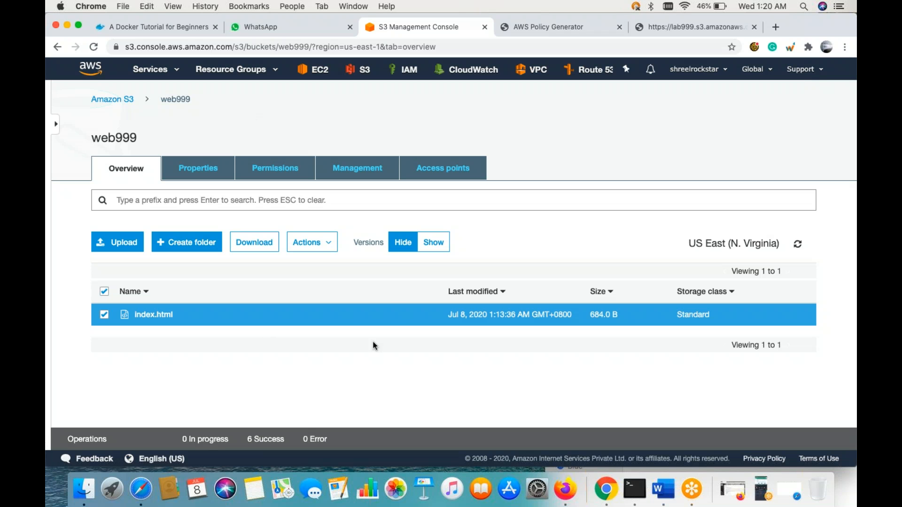
{"action": "left_click", "coordinate": [310, 244]}
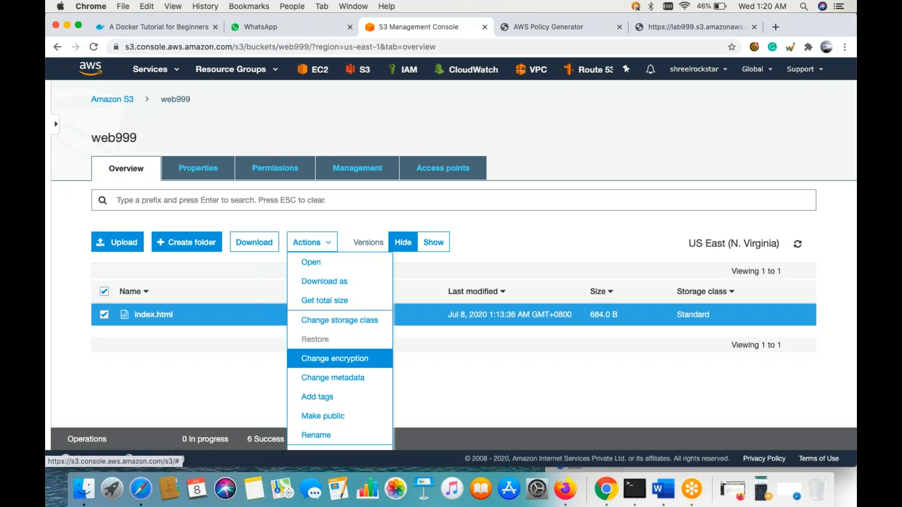
{"action": "scroll", "coordinate": [321, 359], "scroll_direction": "down", "scroll_amount": 3}
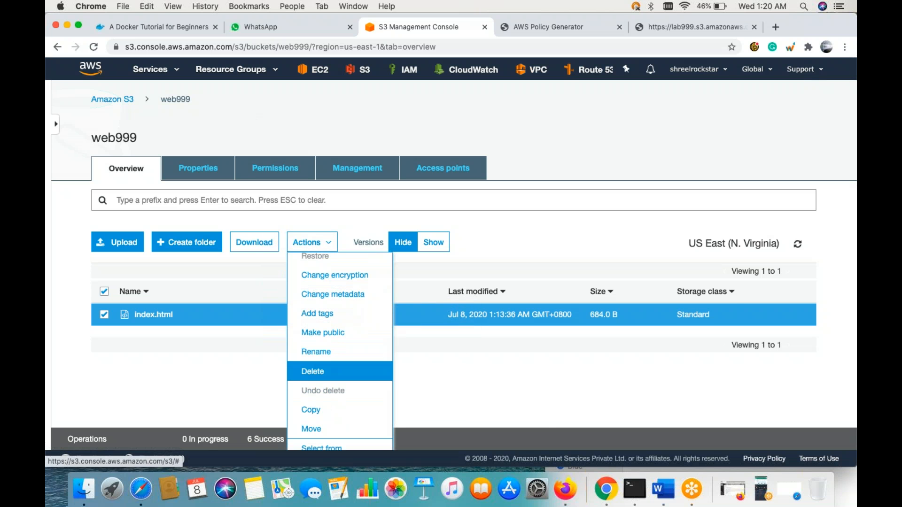
{"action": "left_click", "coordinate": [322, 371]}
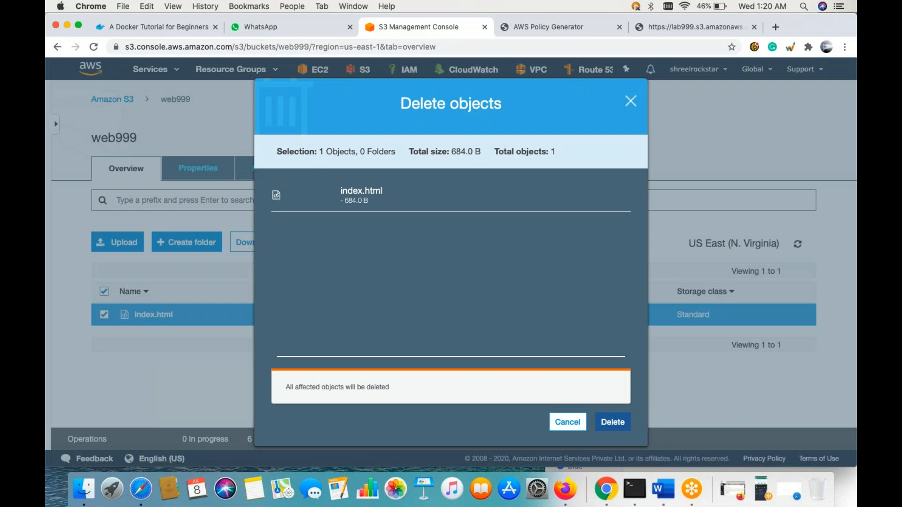
{"action": "left_click", "coordinate": [613, 422]}
Step: Close the generated policy JSON document in the AWS Policy Generator and look over the statement form and its action choices
{"action": "left_click", "coordinate": [551, 27]}
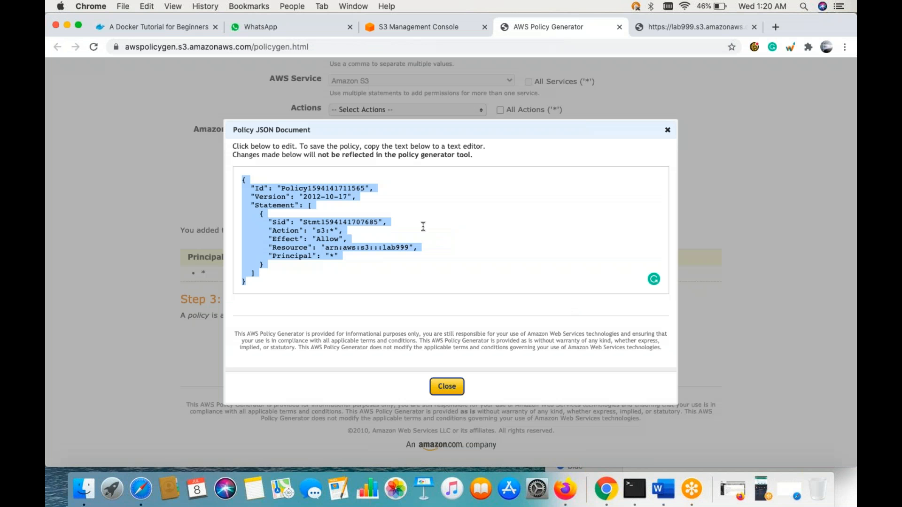
{"action": "left_click", "coordinate": [667, 130]}
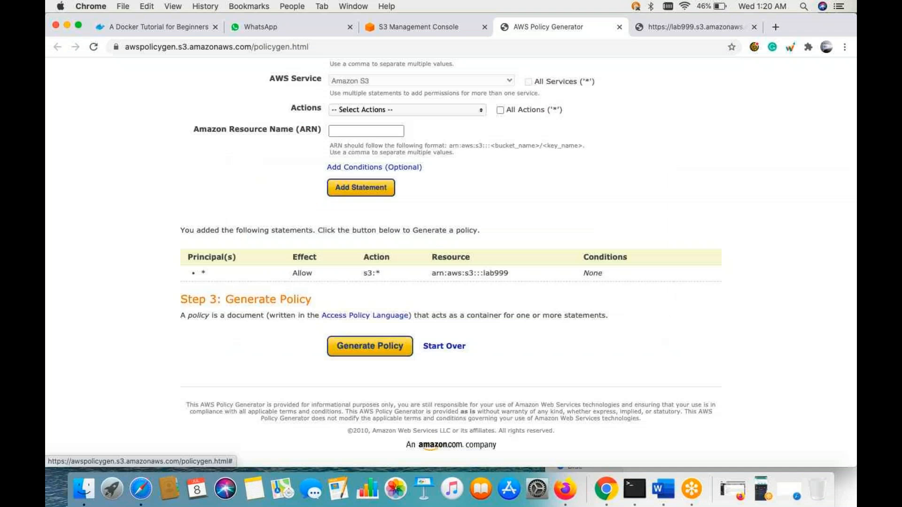
{"action": "scroll", "coordinate": [535, 213], "scroll_direction": "up", "scroll_amount": 10}
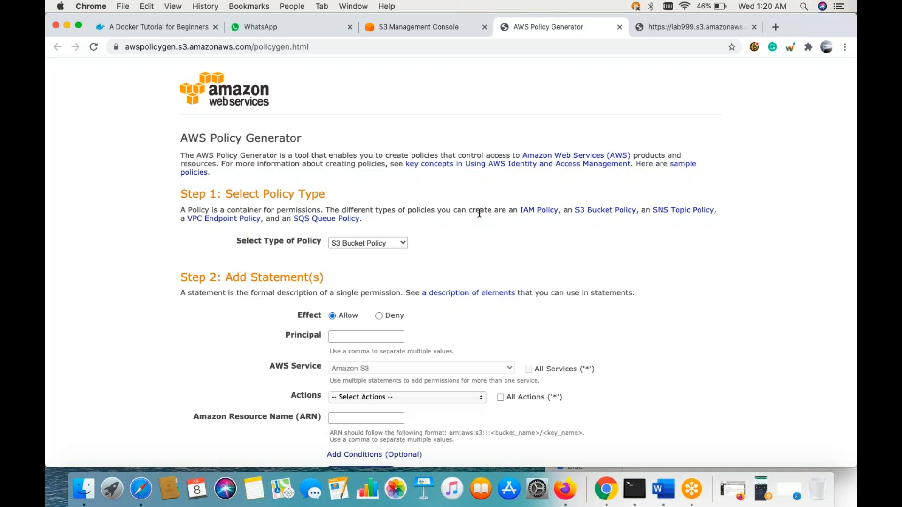
{"action": "scroll", "coordinate": [480, 214], "scroll_direction": "down", "scroll_amount": 5}
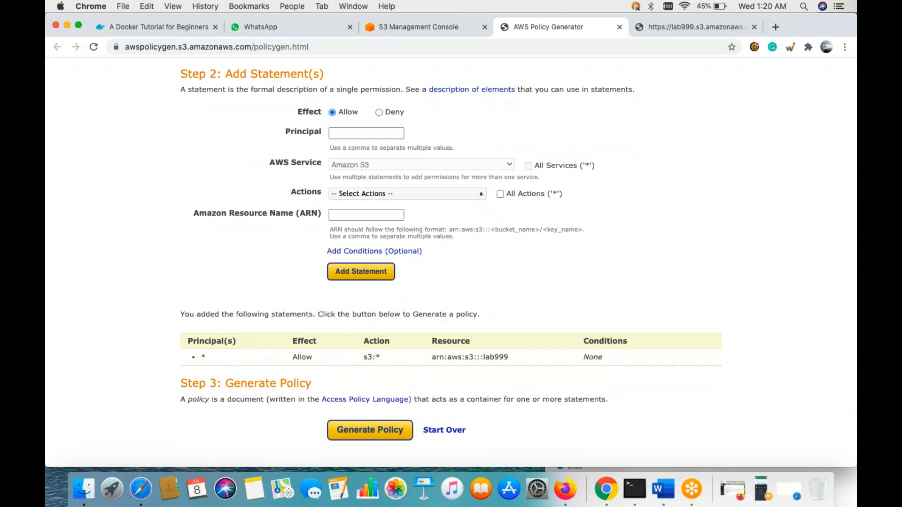
{"action": "left_click", "coordinate": [452, 195]}
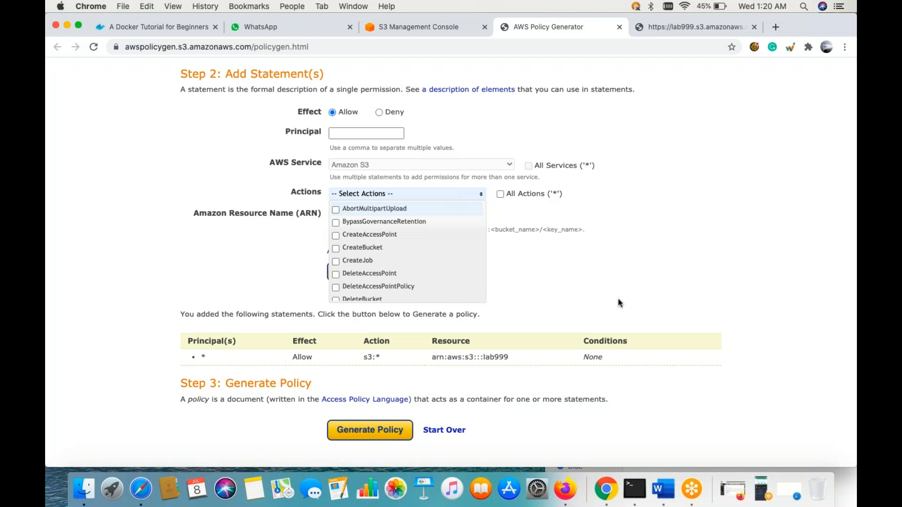
{"action": "left_click", "coordinate": [625, 286]}
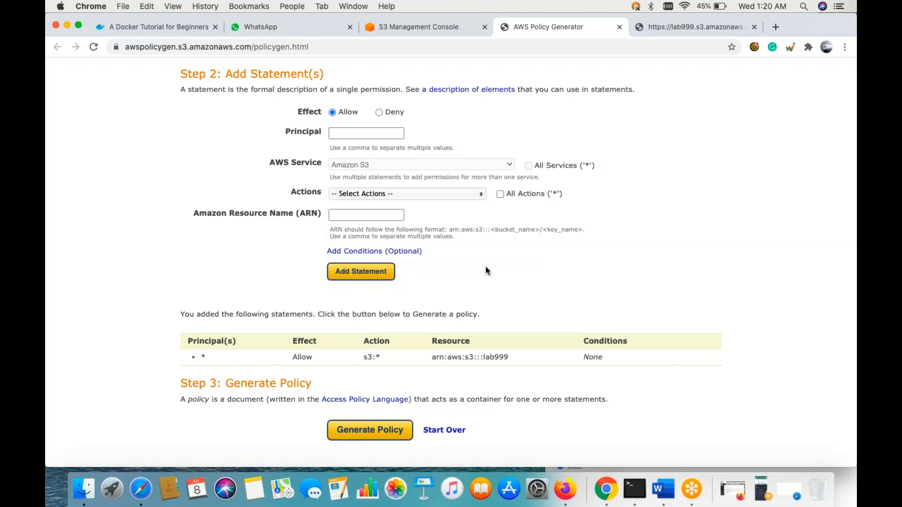
Step: Check the web999 object list, and try toggling AbortMultipartUpload, BypassGovernanceRetention and CreateAccessPoint while browsing the Policy Generator's S3 actions
{"action": "left_click", "coordinate": [444, 29]}
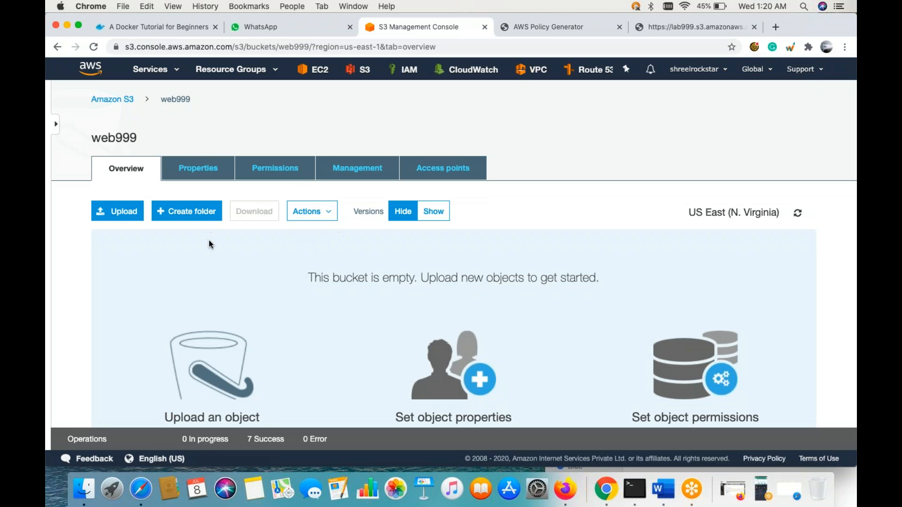
{"action": "left_click", "coordinate": [571, 27]}
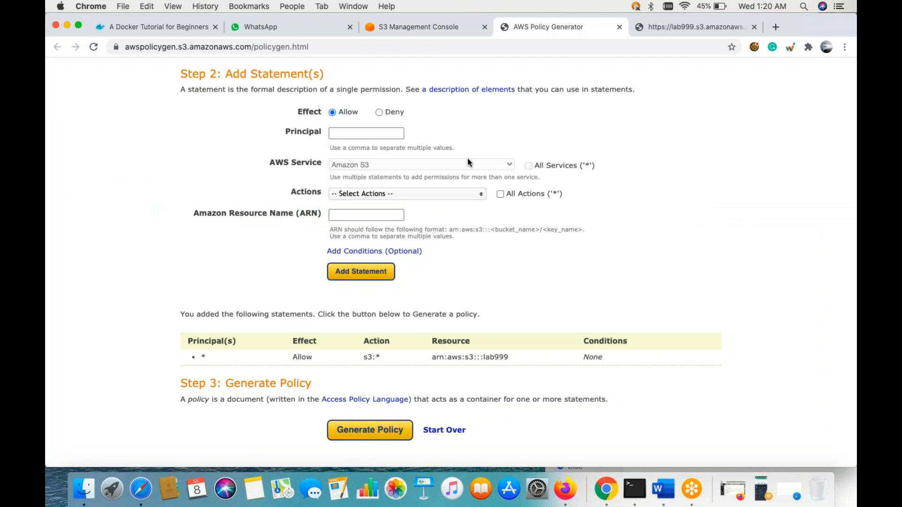
{"action": "left_click", "coordinate": [405, 194]}
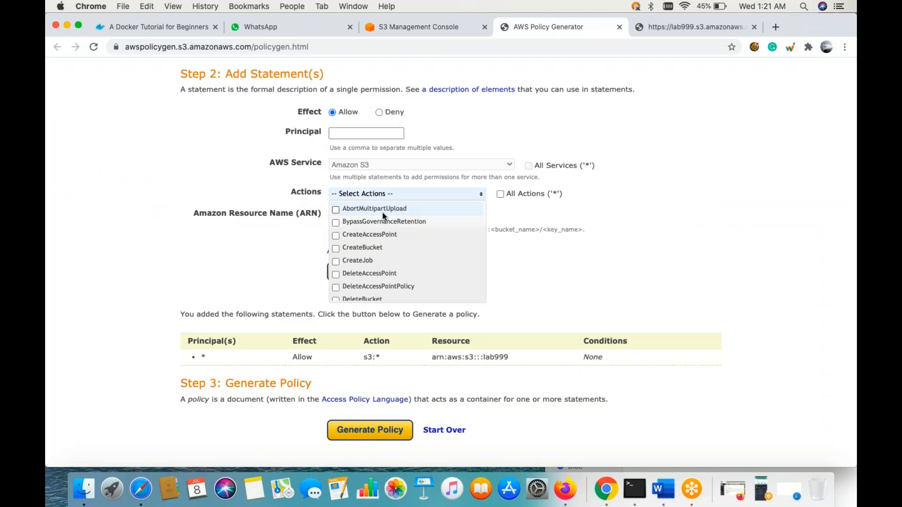
{"action": "left_click", "coordinate": [337, 211]}
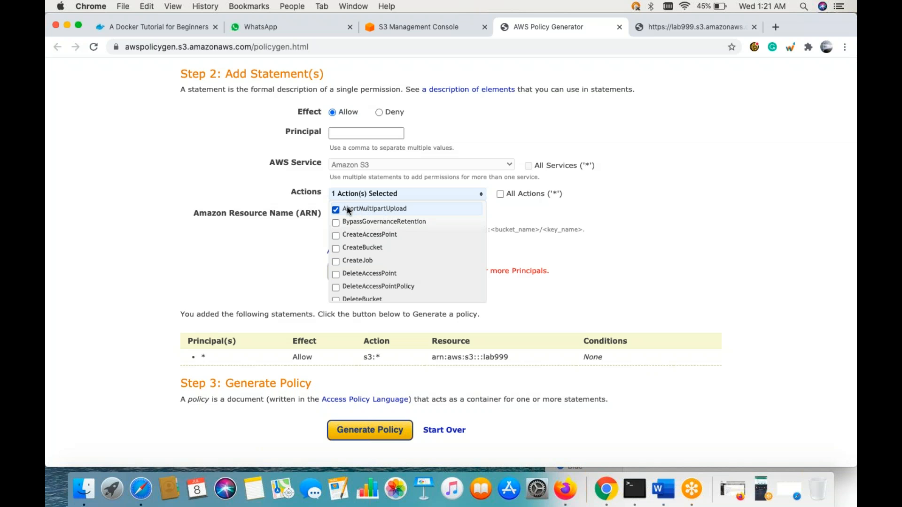
{"action": "left_click", "coordinate": [337, 212]}
{"action": "left_click", "coordinate": [338, 224]}
{"action": "left_click", "coordinate": [338, 223]}
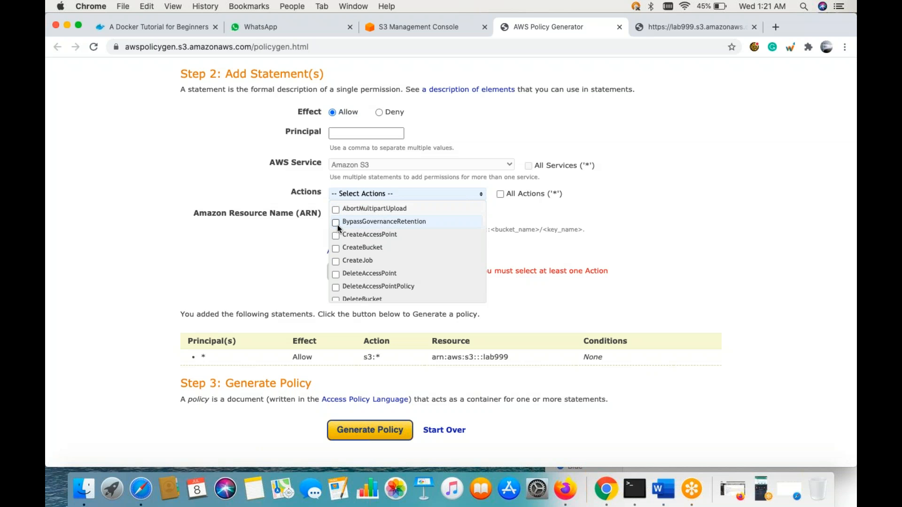
{"action": "left_click", "coordinate": [337, 236]}
{"action": "left_click", "coordinate": [337, 236]}
{"action": "scroll", "coordinate": [384, 263], "scroll_direction": "down", "scroll_amount": 15}
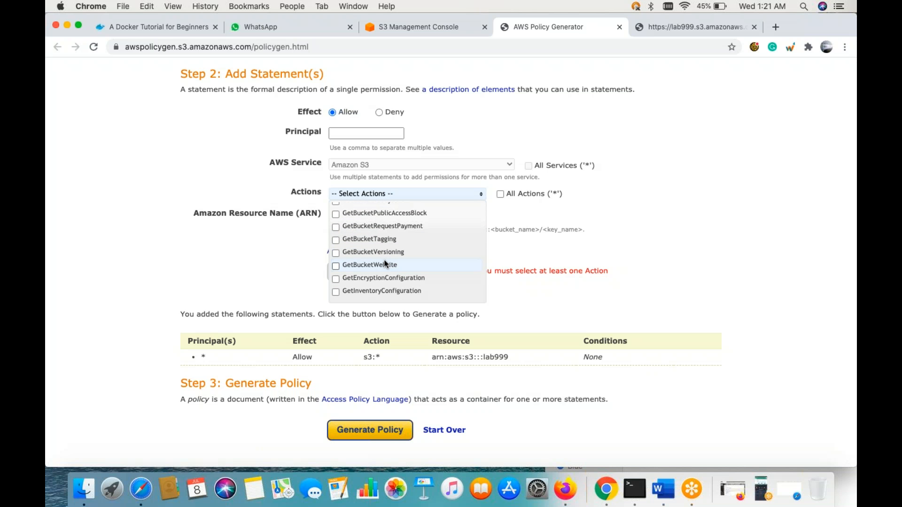
{"action": "scroll", "coordinate": [384, 263], "scroll_direction": "down", "scroll_amount": 5}
{"action": "left_click", "coordinate": [618, 233]}
{"action": "scroll", "coordinate": [619, 233], "scroll_direction": "up", "scroll_amount": 5}
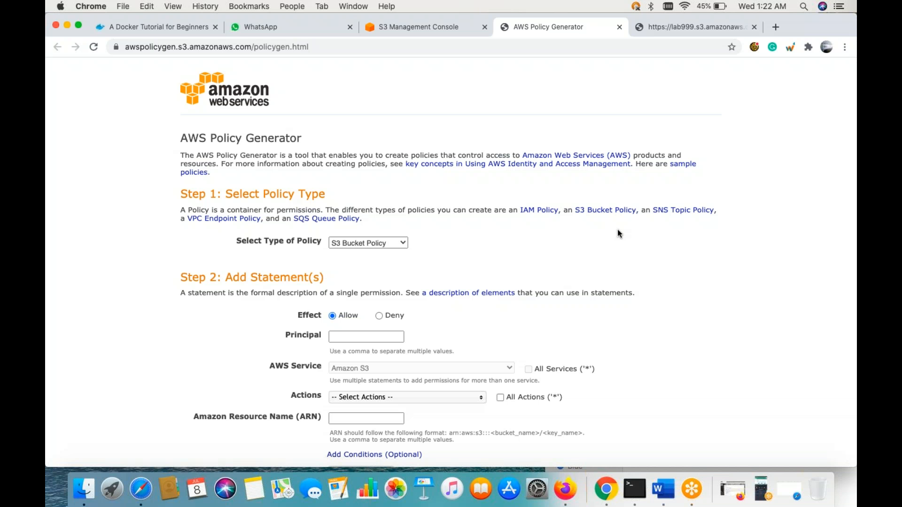
{"action": "scroll", "coordinate": [618, 233], "scroll_direction": "down", "scroll_amount": 10}
{"action": "scroll", "coordinate": [619, 234], "scroll_direction": "up", "scroll_amount": 10}
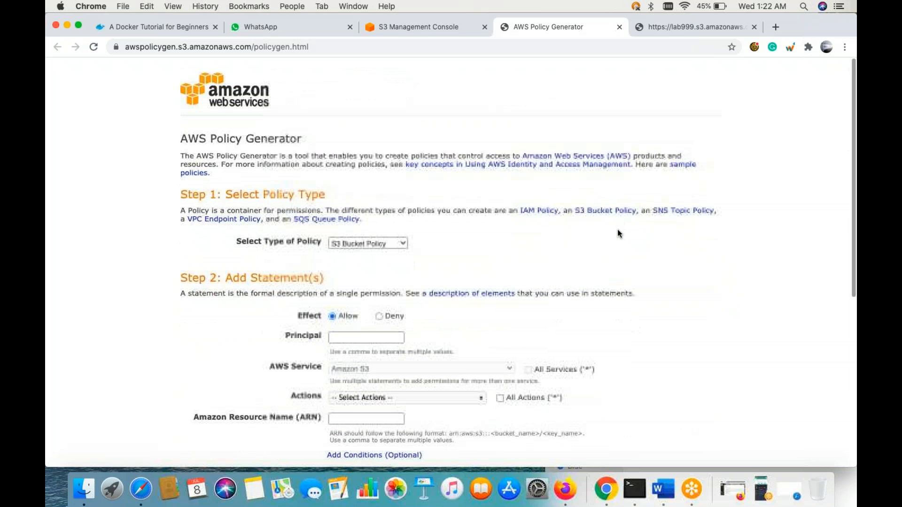
{"action": "double_click", "coordinate": [282, 131]}
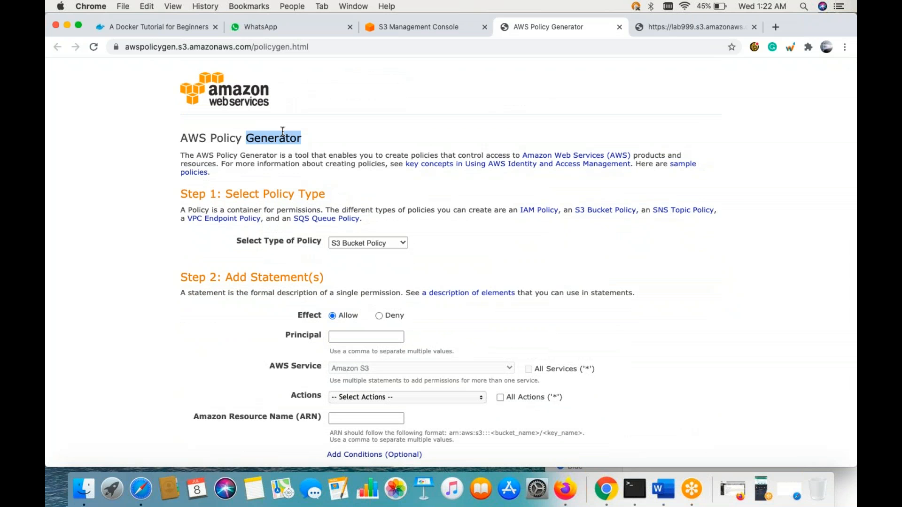
{"action": "left_click", "coordinate": [282, 131]}
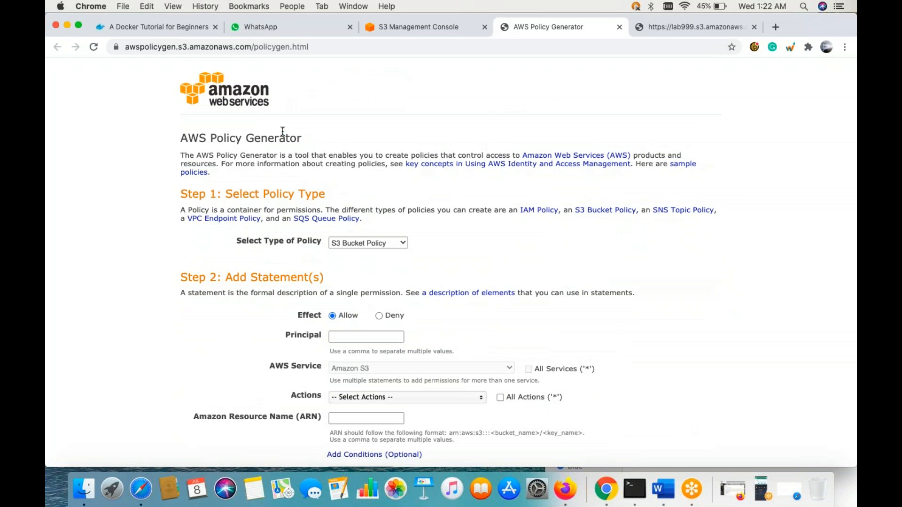
Step: Return to the S3 bucket list and delete the bucket web999, confirming with its name, and close its details
{"action": "left_click", "coordinate": [412, 26]}
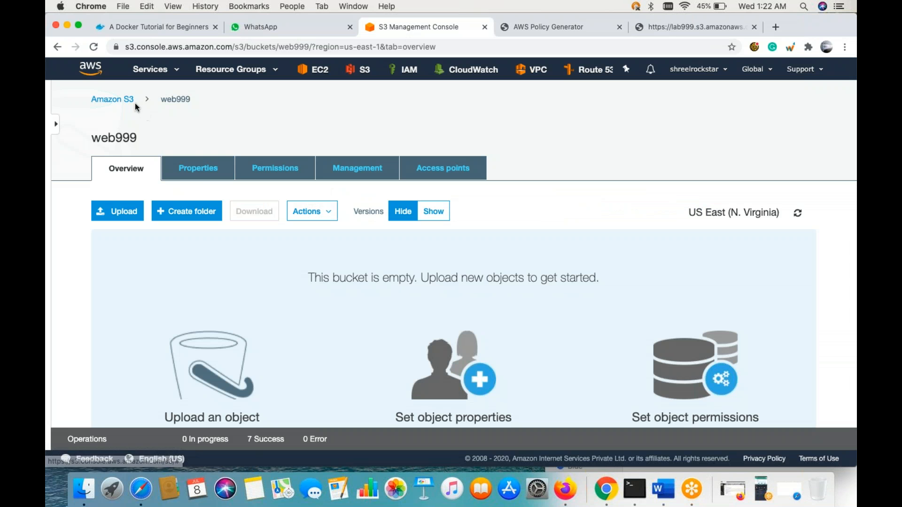
{"action": "left_click", "coordinate": [123, 101]}
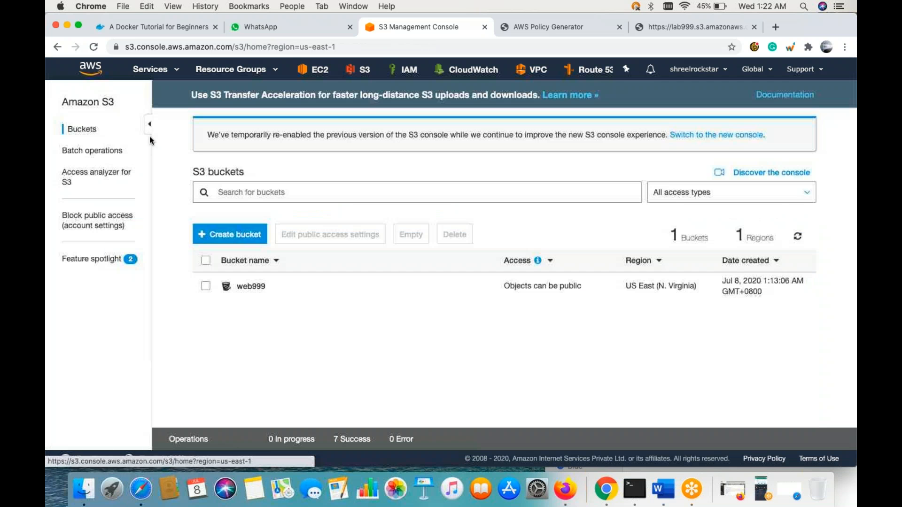
{"action": "left_click", "coordinate": [347, 284]}
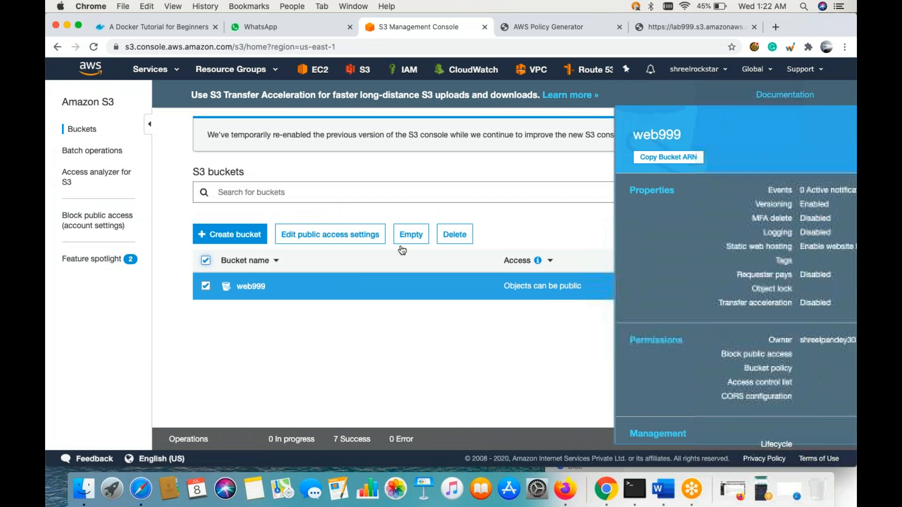
{"action": "left_click", "coordinate": [455, 234]}
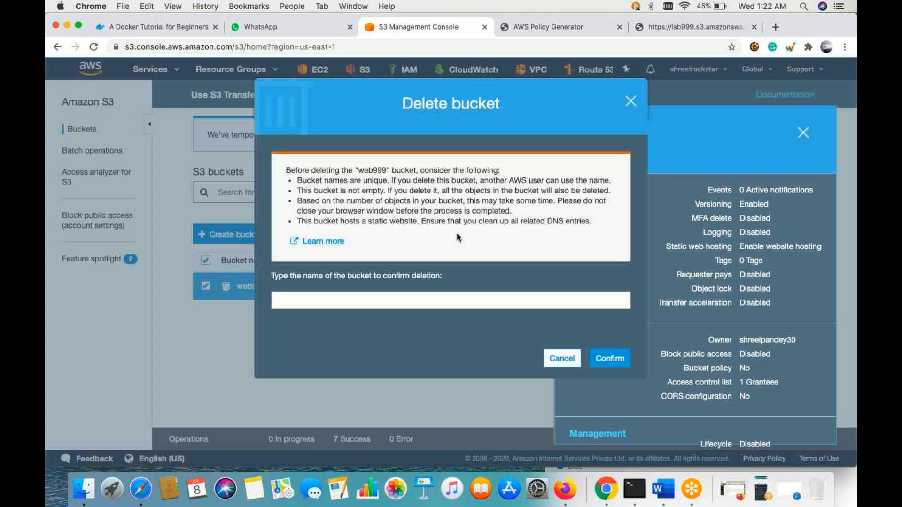
{"action": "left_click", "coordinate": [396, 299]}
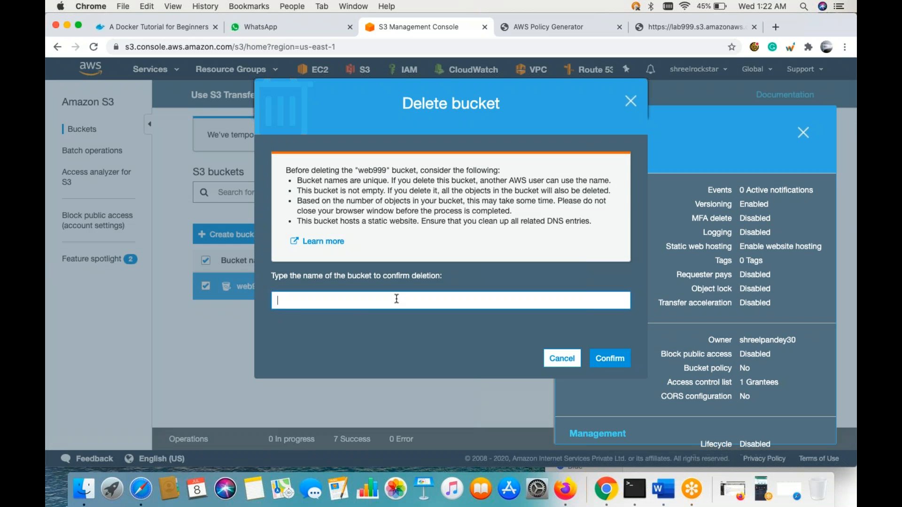
{"action": "type", "text": "web999"}
{"action": "left_click", "coordinate": [611, 359]}
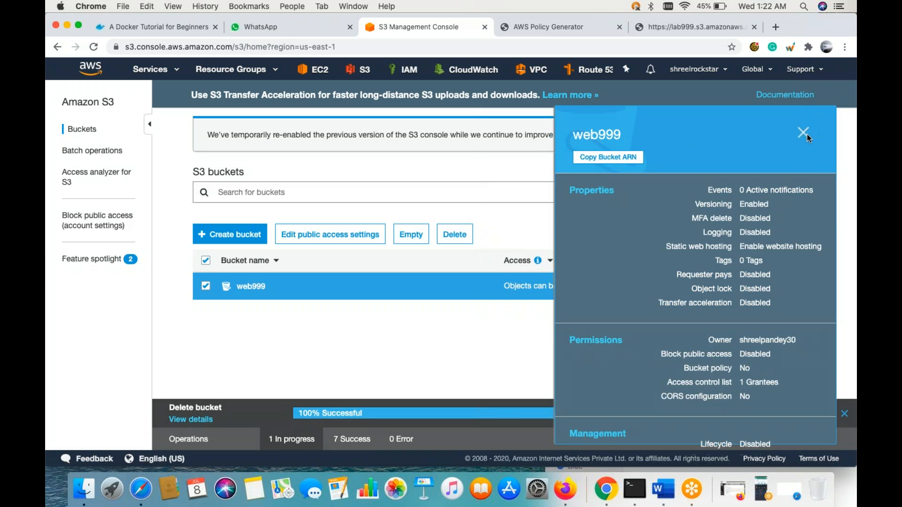
{"action": "left_click", "coordinate": [807, 135]}
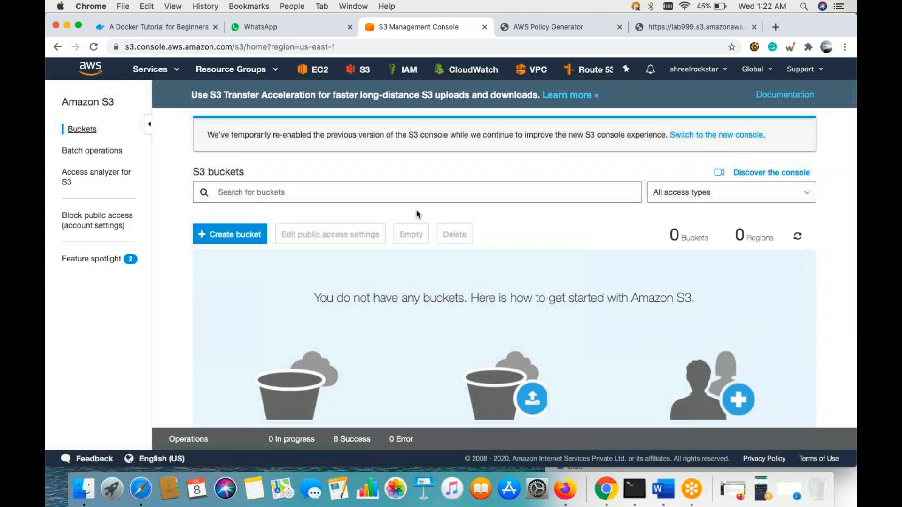
{"action": "scroll", "coordinate": [416, 210], "scroll_direction": "down", "scroll_amount": 3}
{"action": "scroll", "coordinate": [417, 211], "scroll_direction": "up", "scroll_amount": 3}
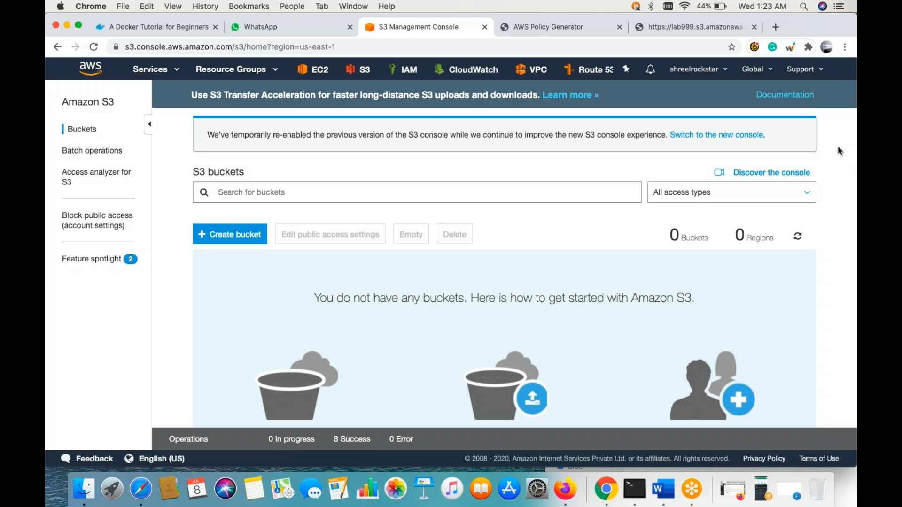
{"action": "scroll", "coordinate": [840, 151], "scroll_direction": "down", "scroll_amount": 2}
{"action": "scroll", "coordinate": [840, 151], "scroll_direction": "up", "scroll_amount": 2}
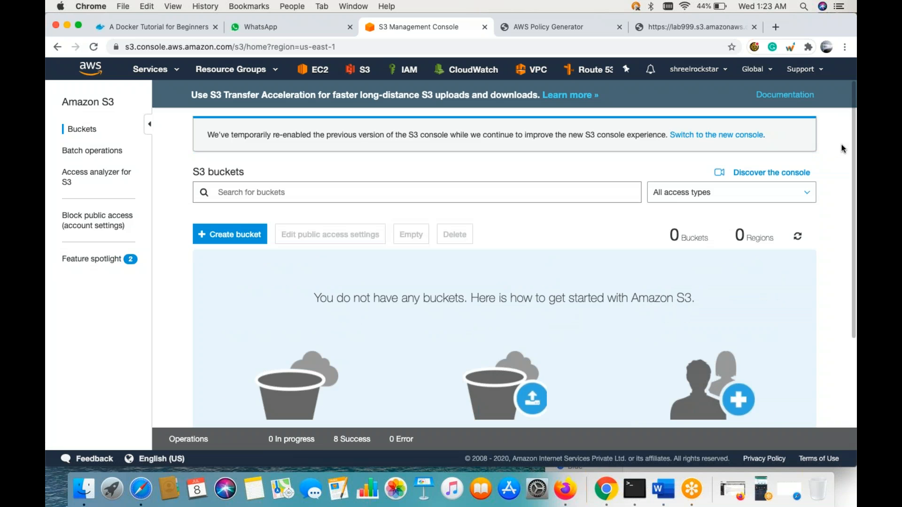
{"action": "scroll", "coordinate": [839, 151], "scroll_direction": "down", "scroll_amount": 3}
{"action": "scroll", "coordinate": [841, 149], "scroll_direction": "up", "scroll_amount": 3}
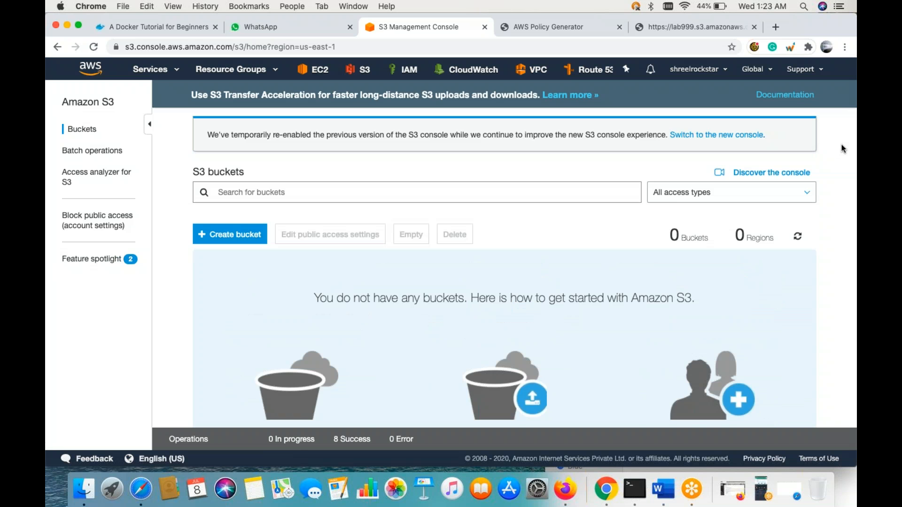
{"action": "scroll", "coordinate": [841, 146], "scroll_direction": "down", "scroll_amount": 3}
{"action": "scroll", "coordinate": [842, 146], "scroll_direction": "up", "scroll_amount": 2}
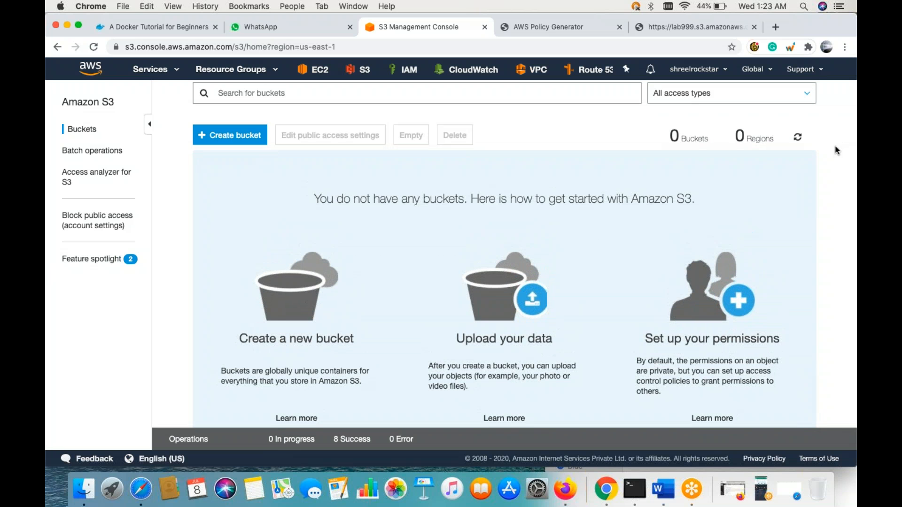
{"action": "scroll", "coordinate": [836, 151], "scroll_direction": "up", "scroll_amount": 3}
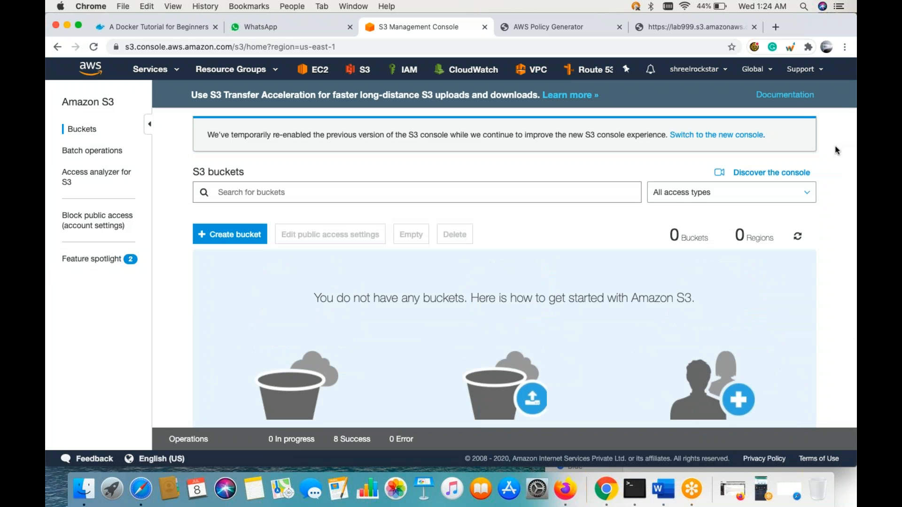